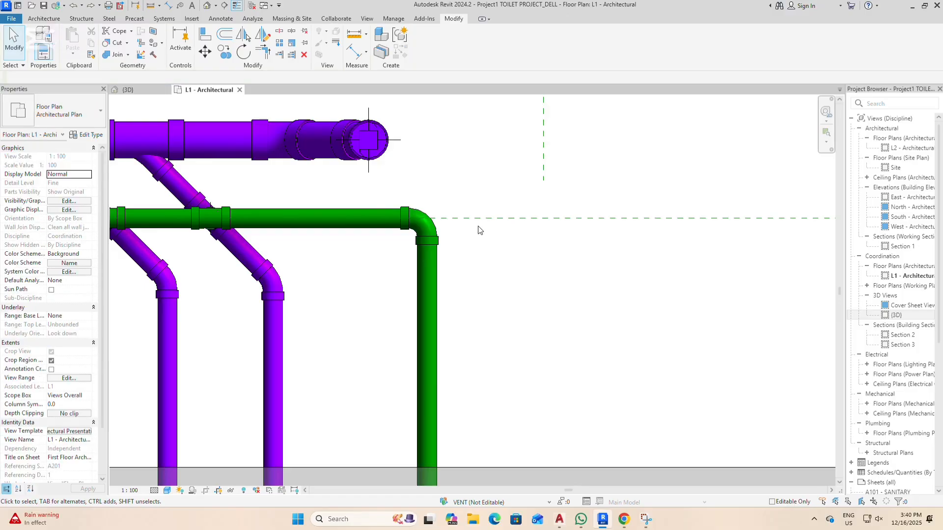
Delete the elbow fitting that joins the horizontal and vertical green vent pipes.
click(420, 212)
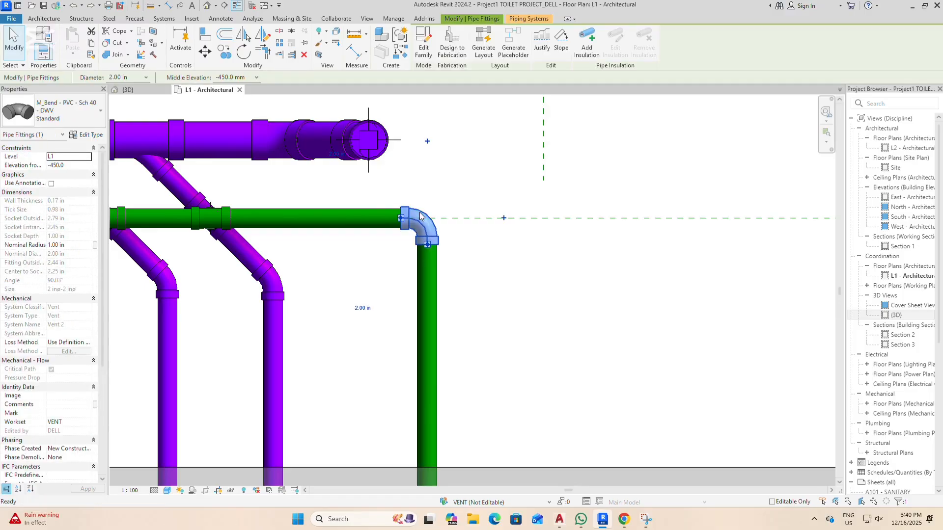
key(Delete)
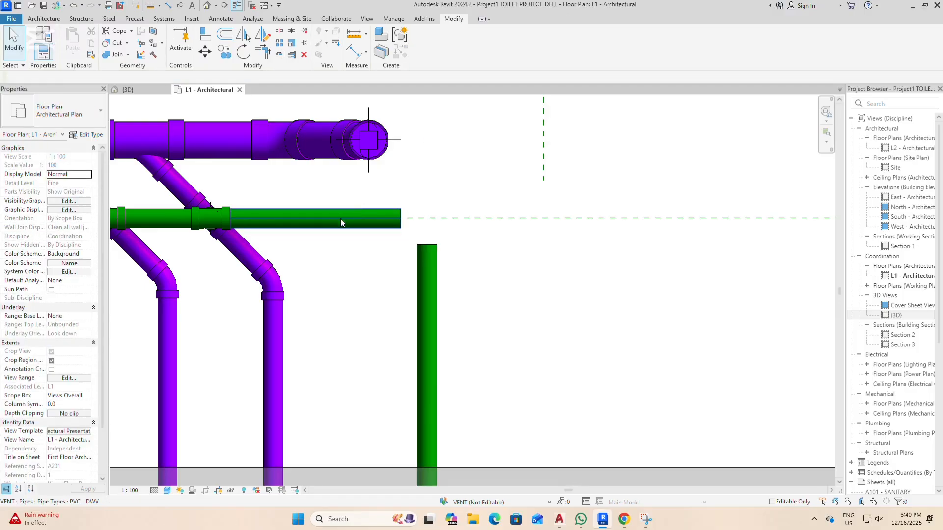
click(382, 226)
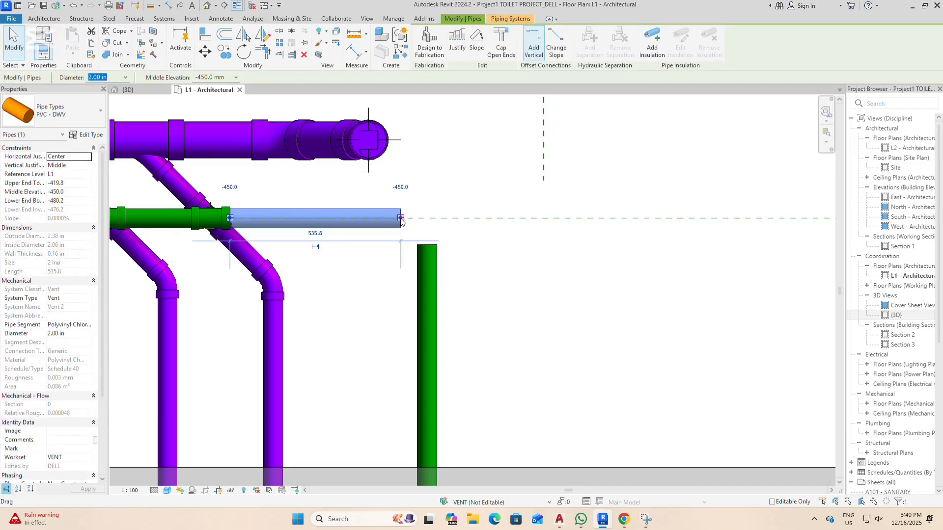
right_click(401, 219)
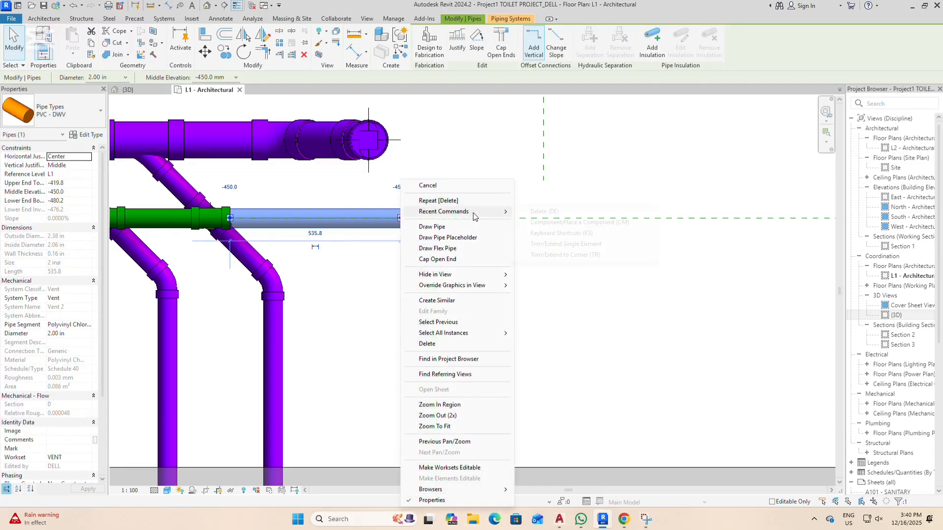
click(439, 227)
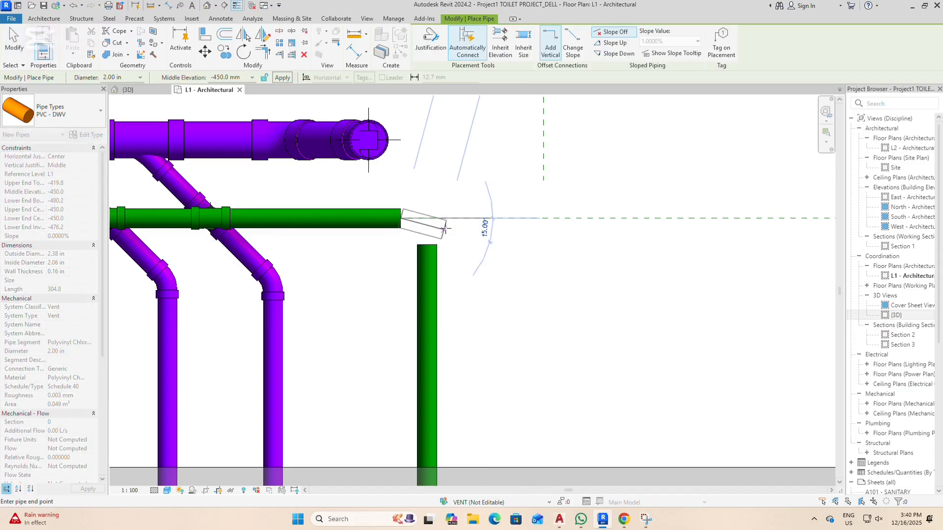
key(Escape)
key(Escape)
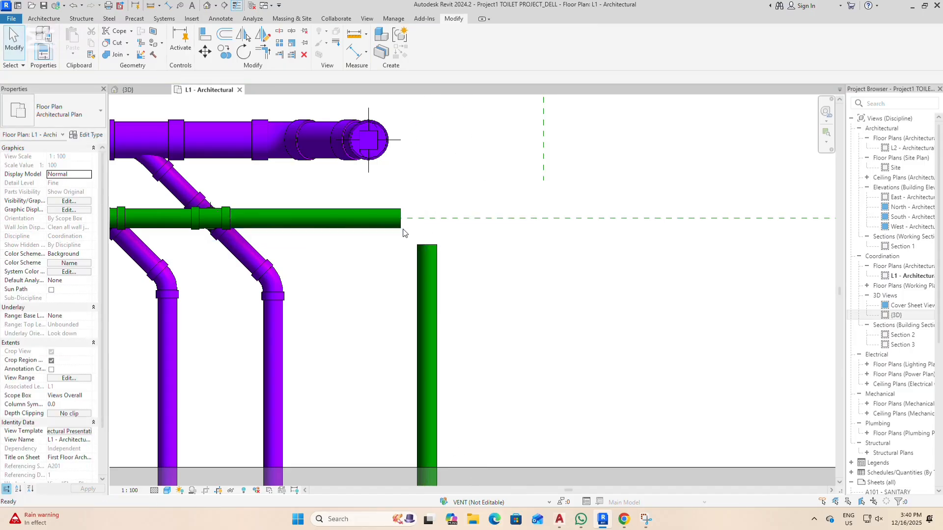
With the VENT workset active, draw an unsloped 2.00 in pipe horizontally from the open vent pipe end, at -450.0 mm middle elevation.
click(544, 503)
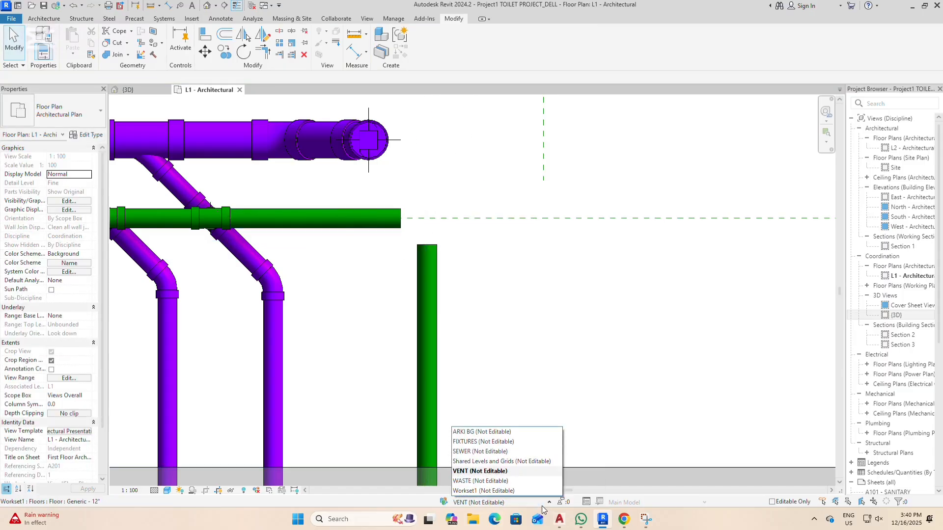
click(481, 472)
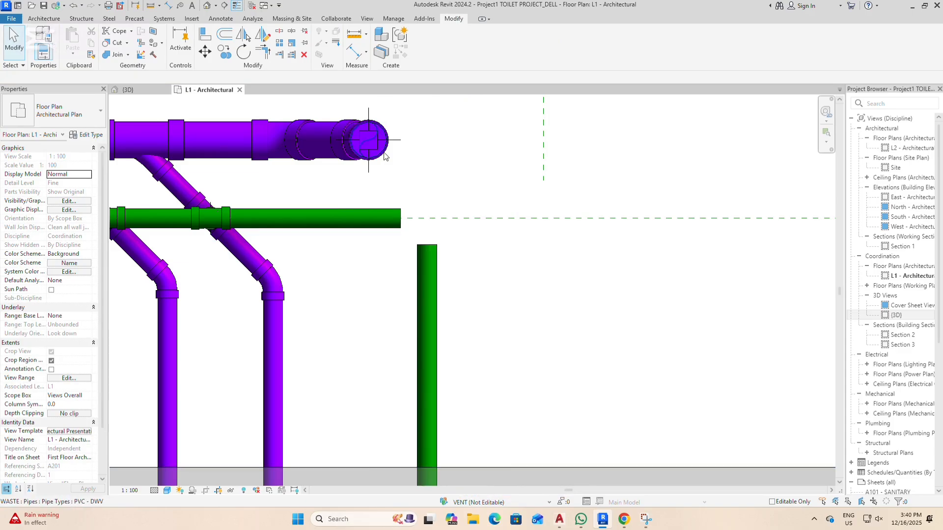
click(396, 227)
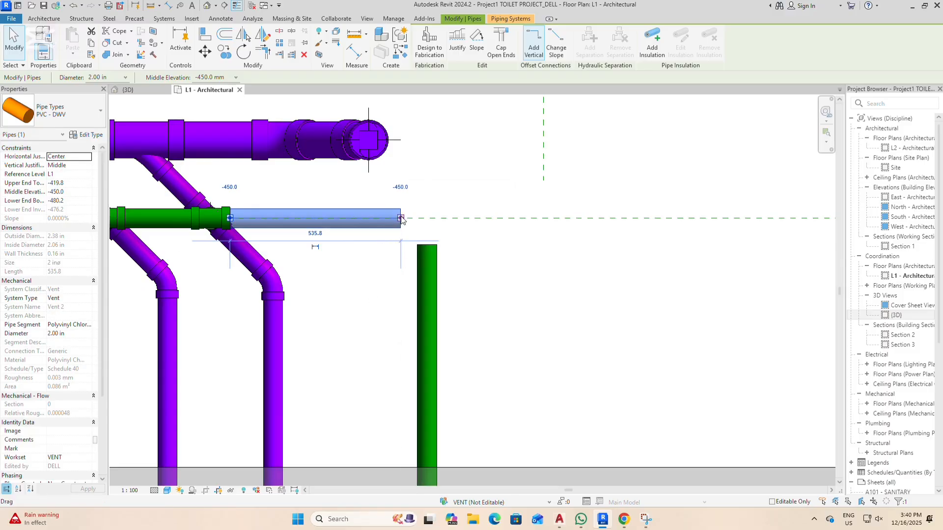
right_click(400, 263)
click(434, 229)
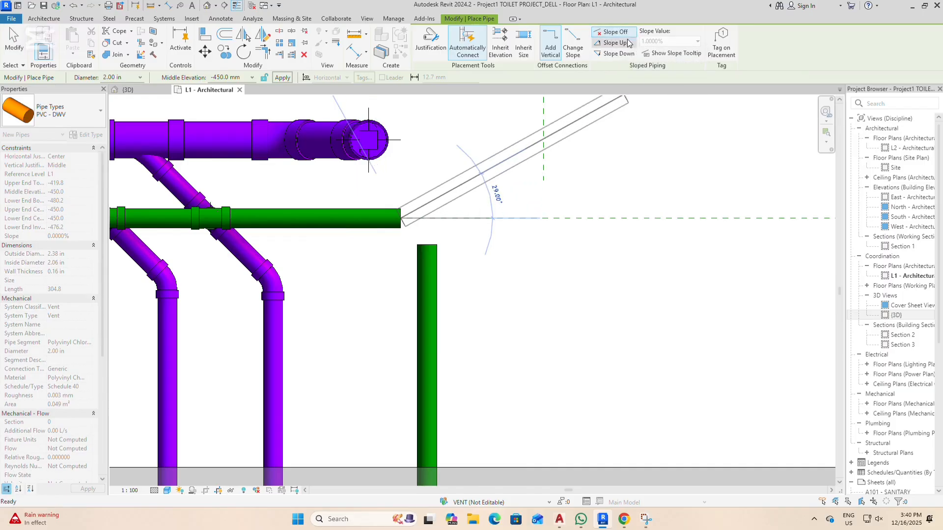
click(614, 43)
click(619, 53)
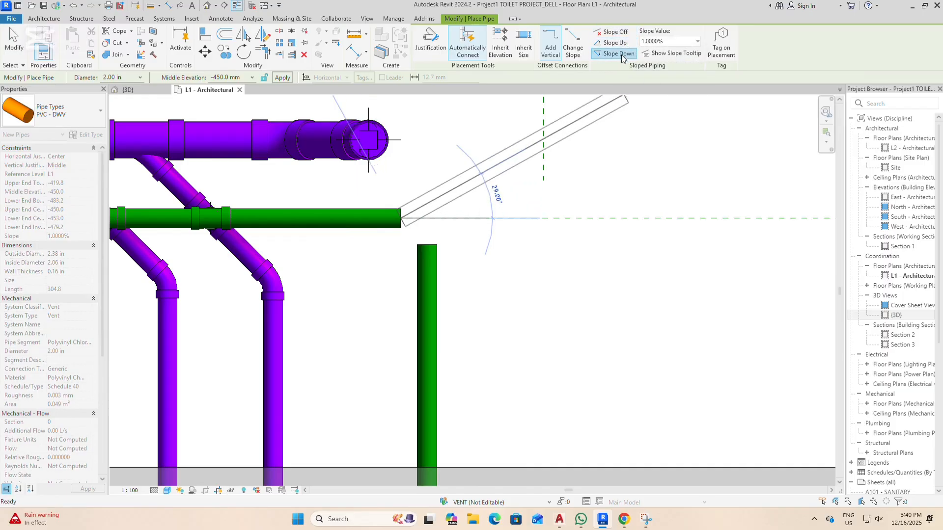
click(614, 32)
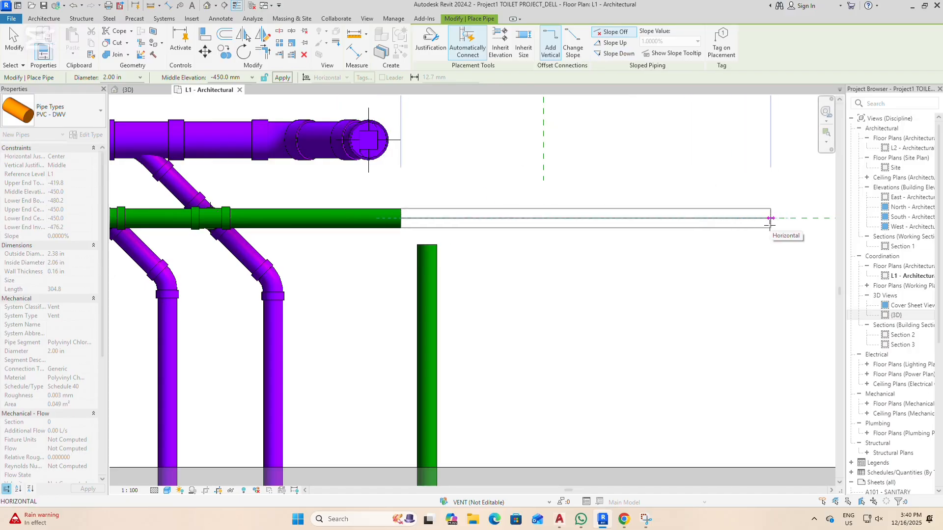
click(769, 221)
scroll(497, 274, down, 2)
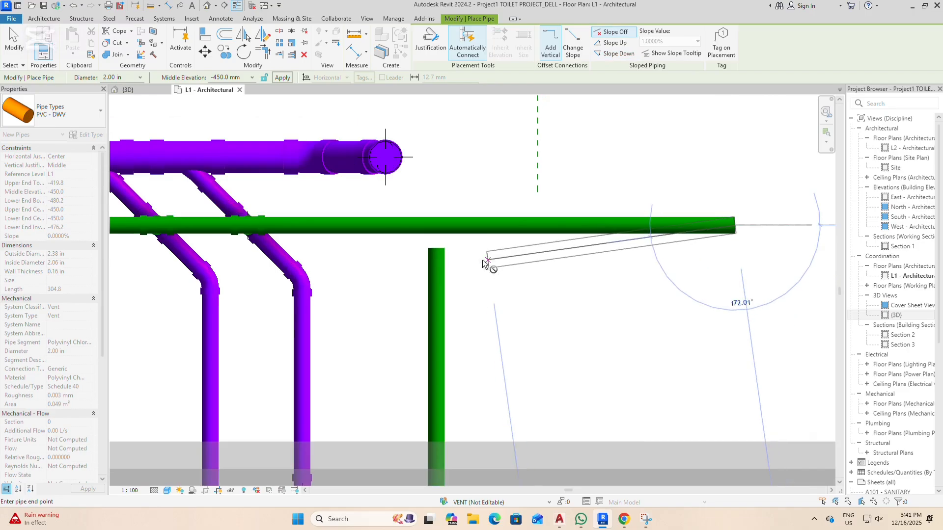
key(Escape)
scroll(620, 264, down, 1)
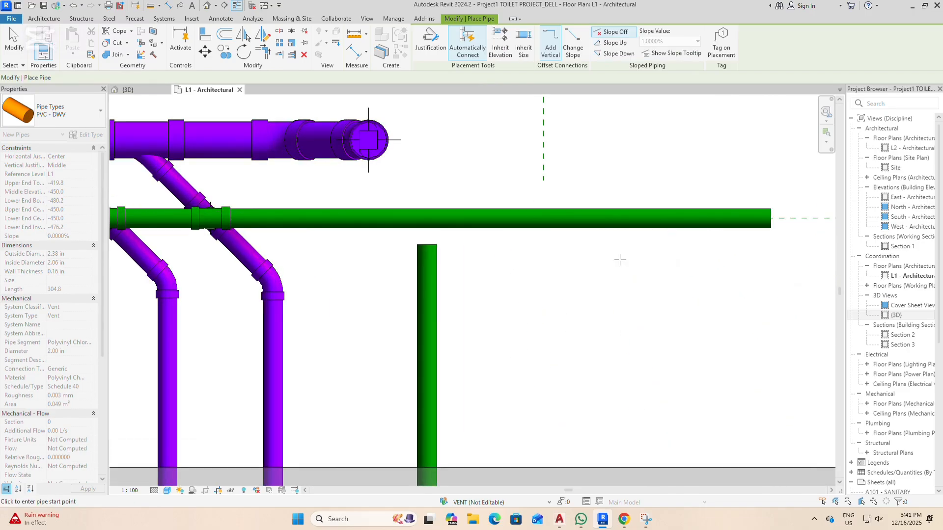
scroll(381, 193, down, 3)
scroll(380, 193, down, 3)
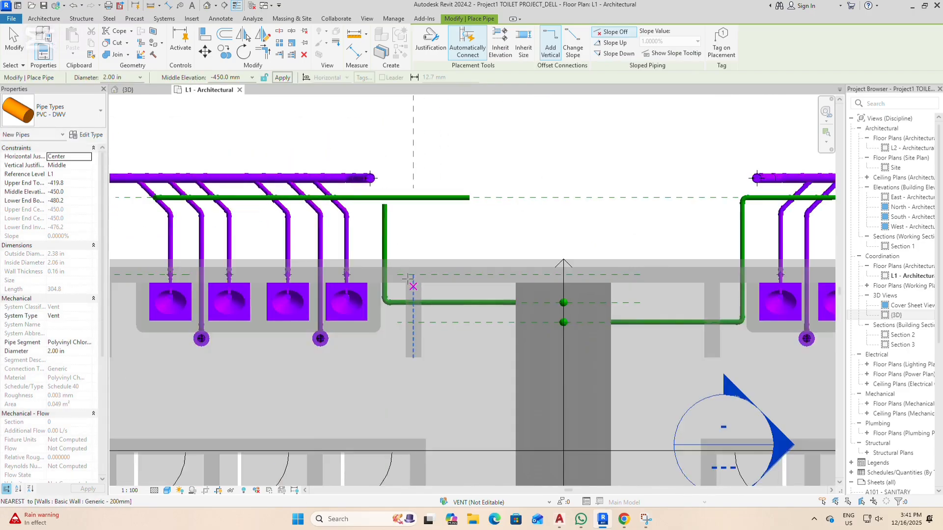
key(Escape)
key(Escape)
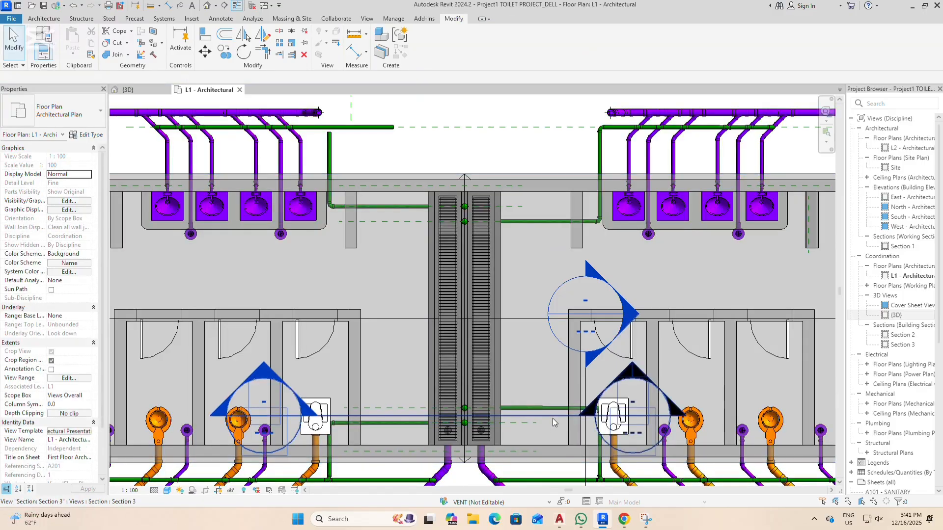
Move the Section 3 line outside the lavatory wall beside the open vent pipe and extend its far clip offset to about 493 mm.
click(550, 417)
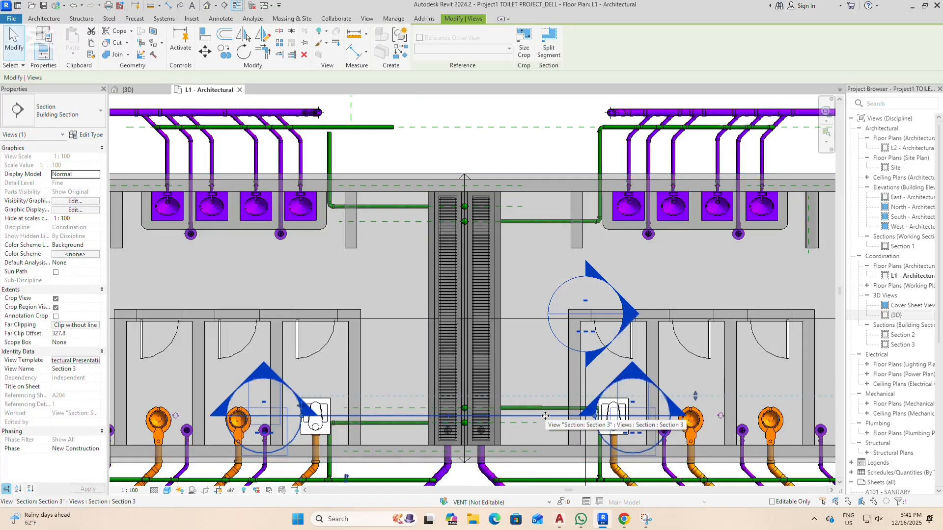
drag(546, 417, 436, 151)
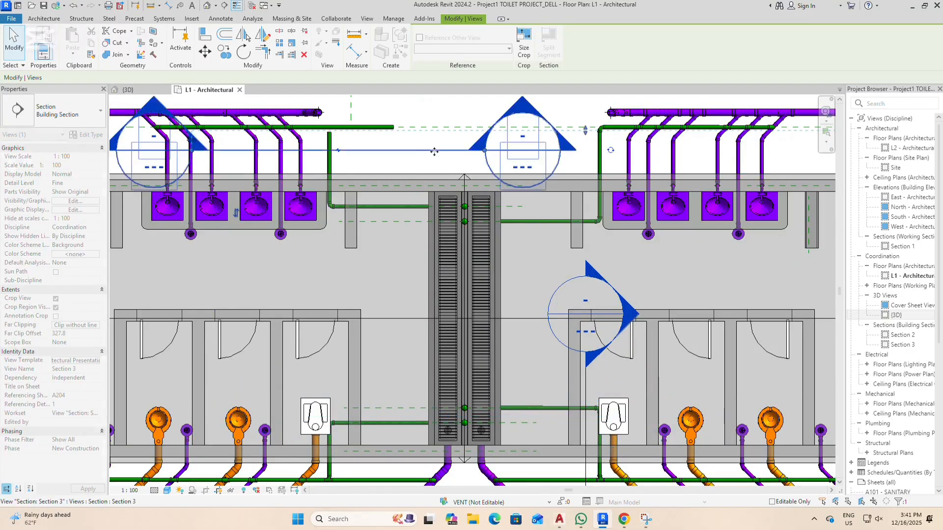
scroll(440, 271, down, 1)
scroll(369, 134, up, 4)
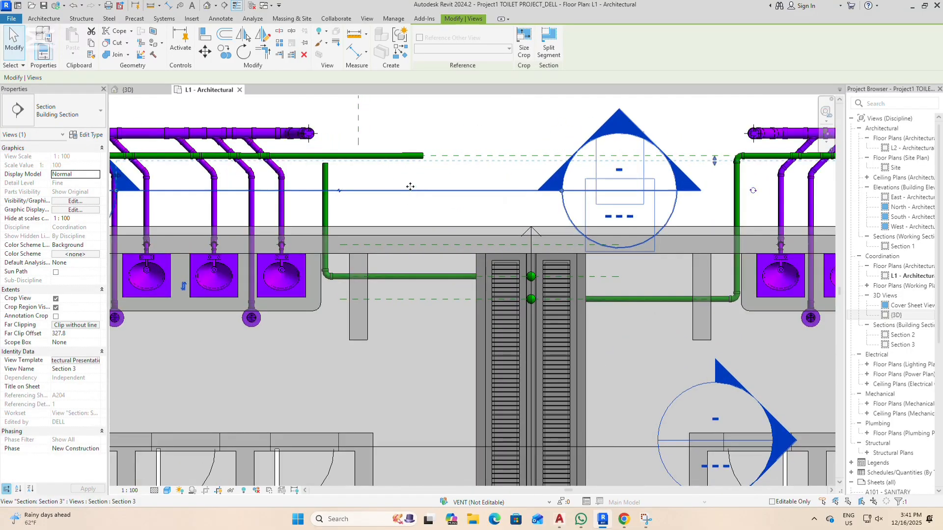
scroll(675, 154, up, 1)
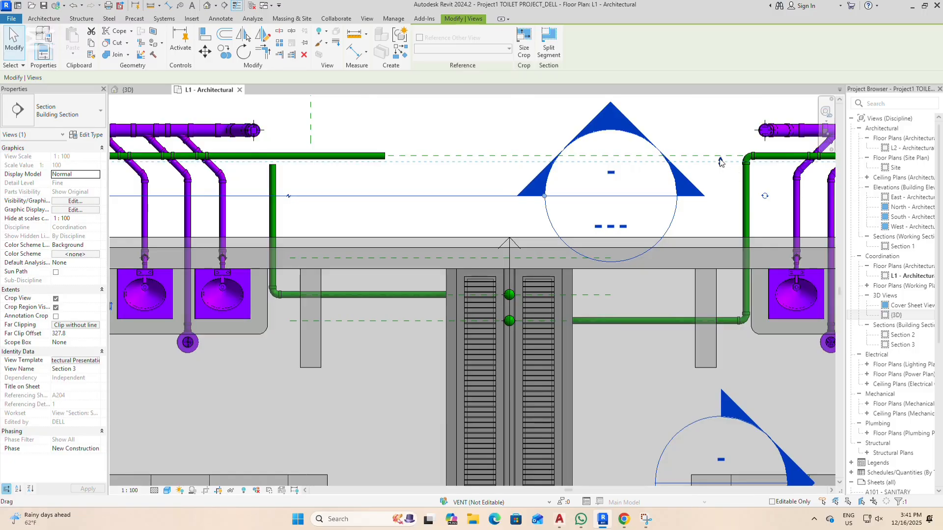
drag(720, 162, 721, 152)
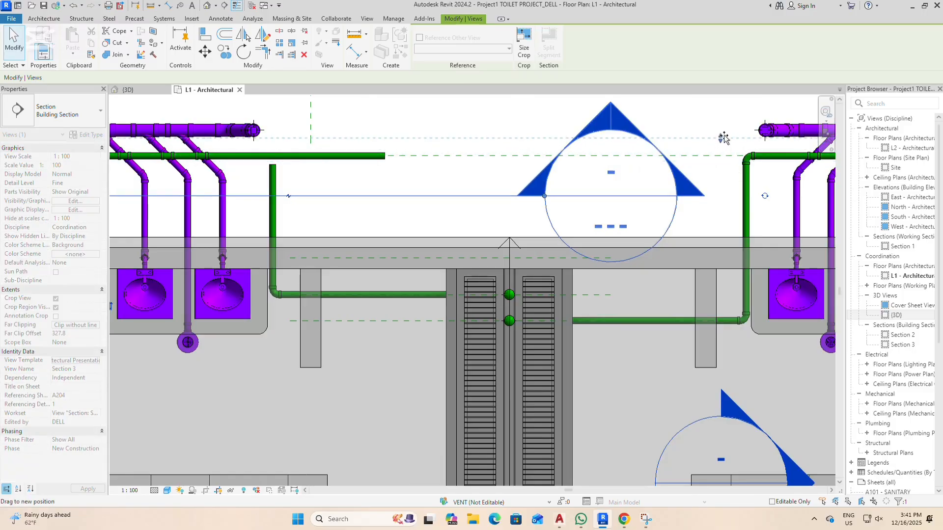
drag(726, 145, 725, 145)
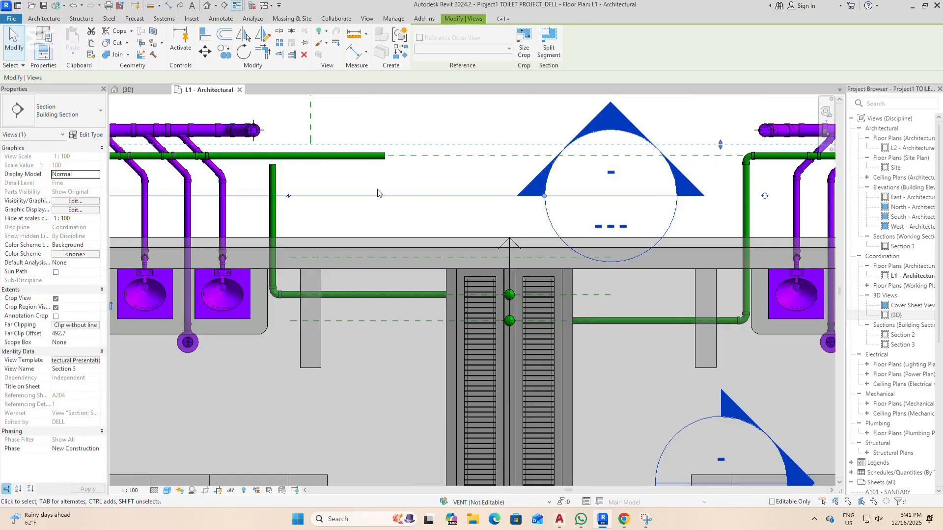
Open the Section 3 view from its section line and inspect the vent pipe seen end-on beside the extended run.
right_click(306, 192)
click(339, 244)
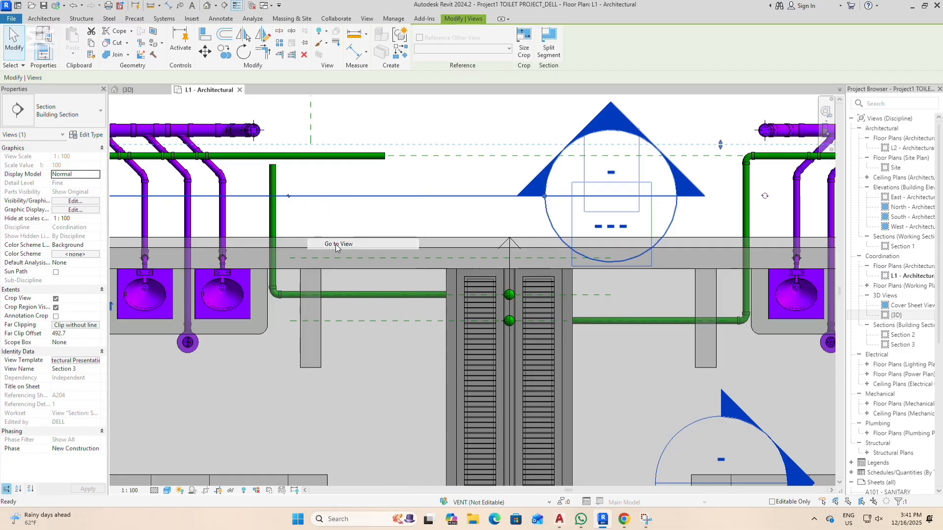
scroll(234, 379, up, 3)
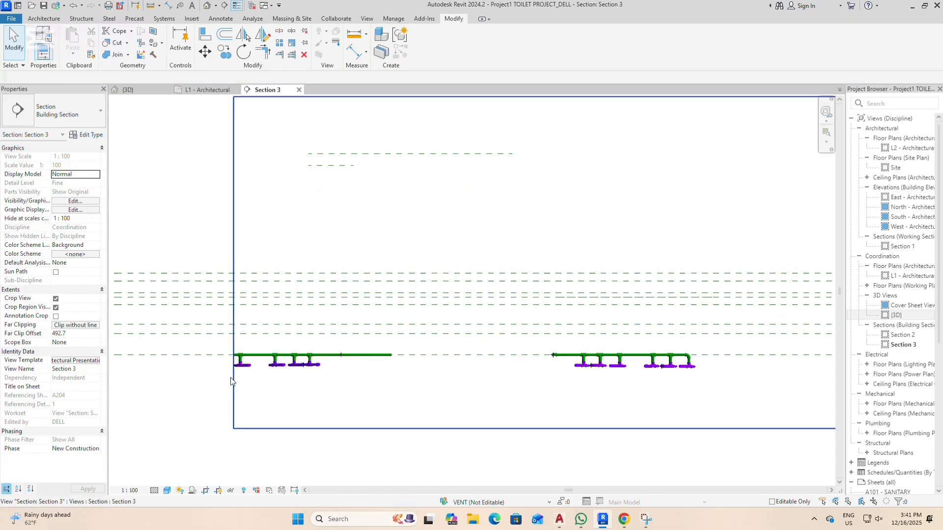
scroll(440, 354, up, 5)
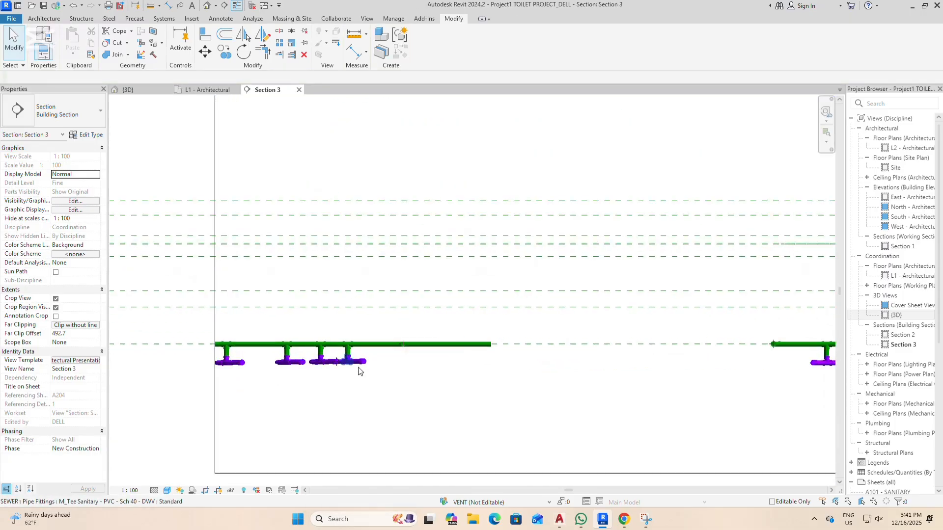
click(363, 335)
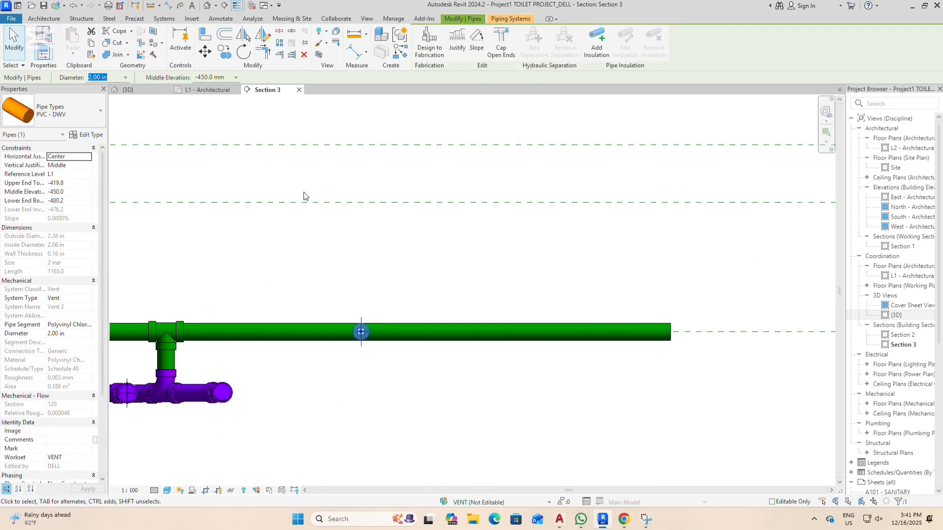
click(152, 101)
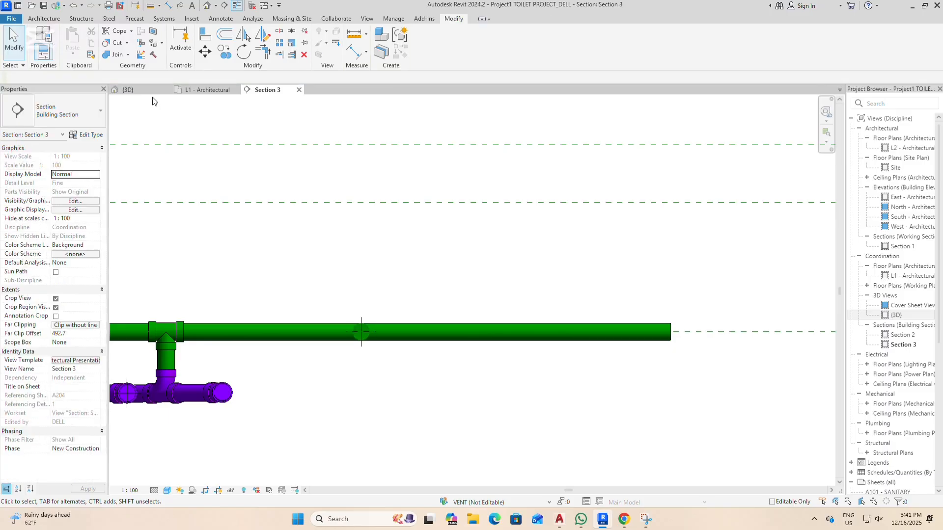
Return to the L1 - Architectural plan and tile it with the Section 3 and 3D views, framing the lavatory piping in 3D.
click(205, 91)
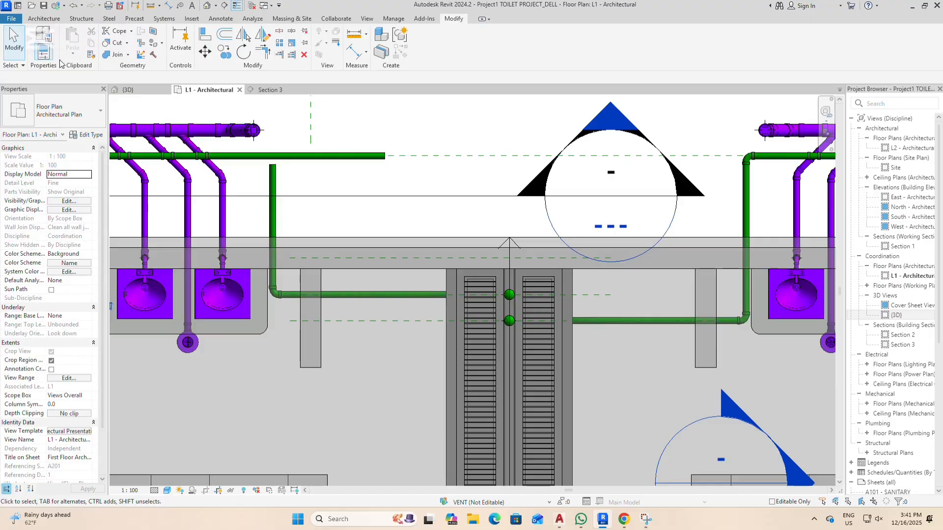
click(44, 18)
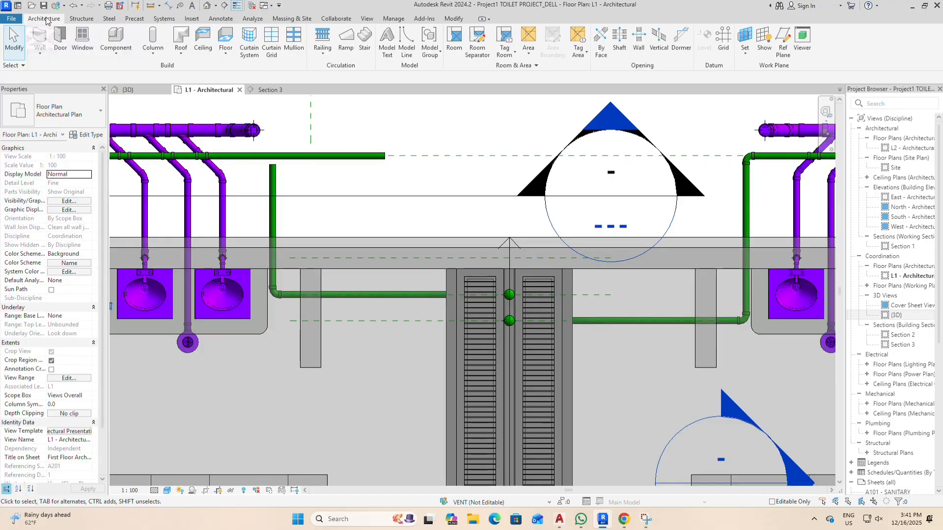
click(81, 18)
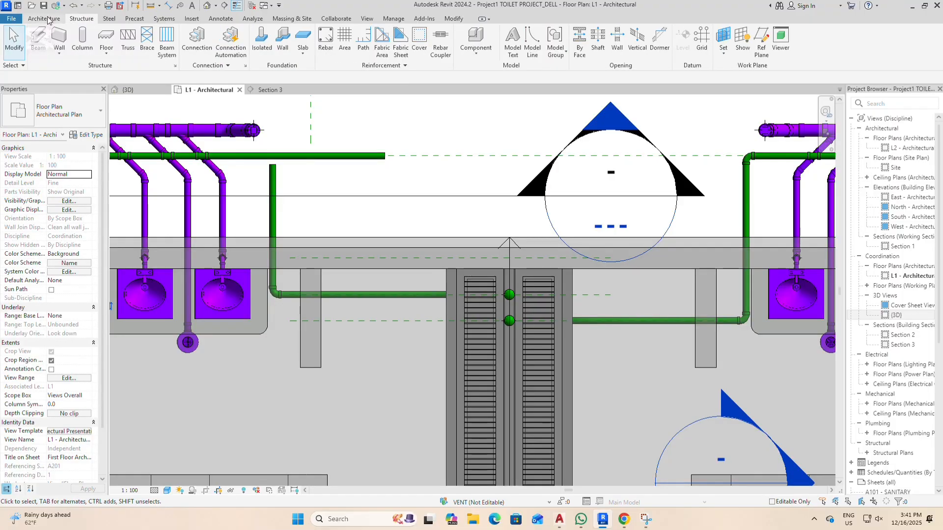
click(11, 19)
click(383, 124)
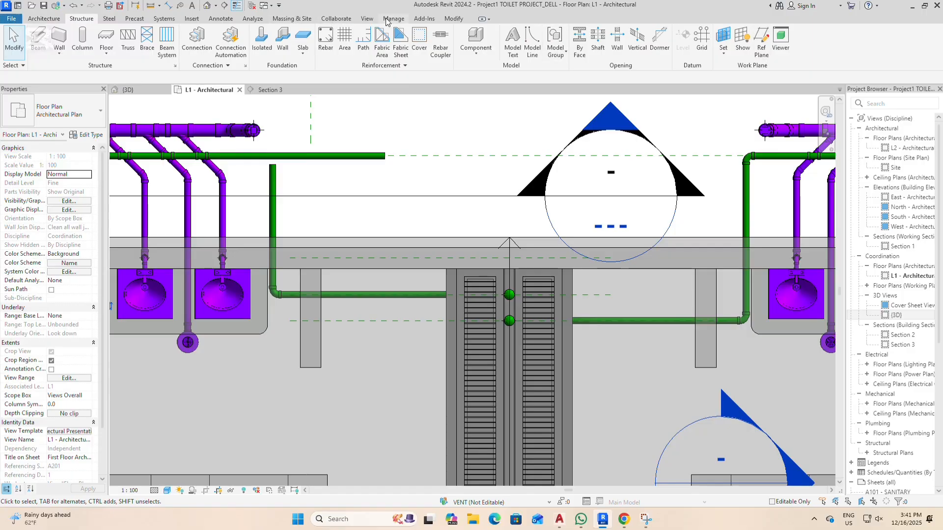
click(366, 18)
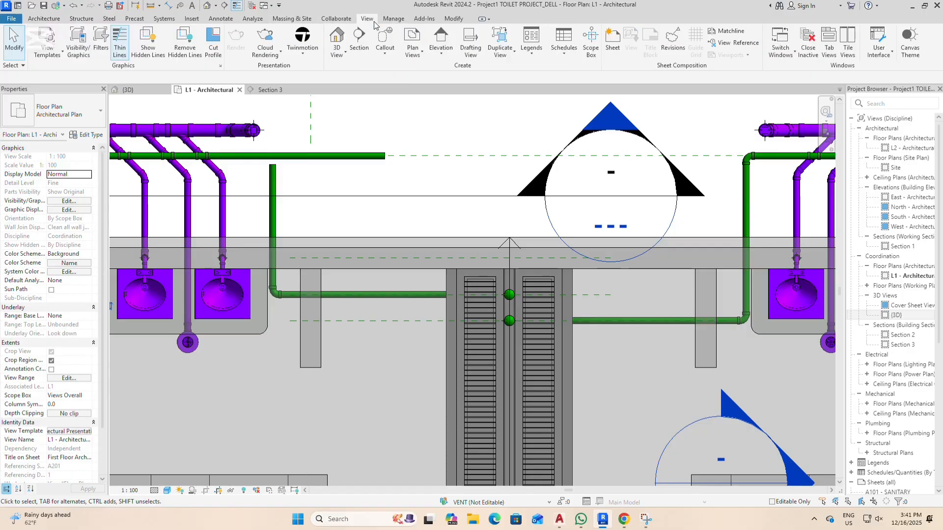
click(847, 49)
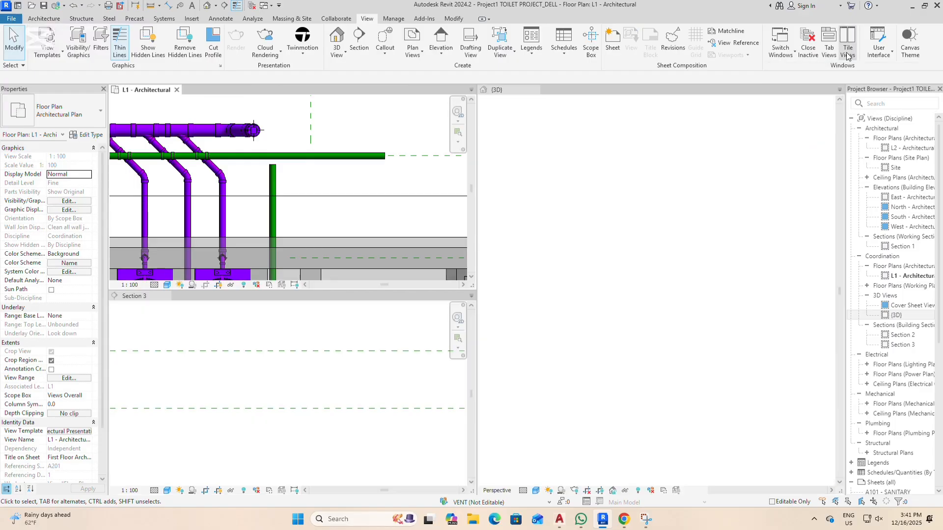
scroll(671, 167, down, 5)
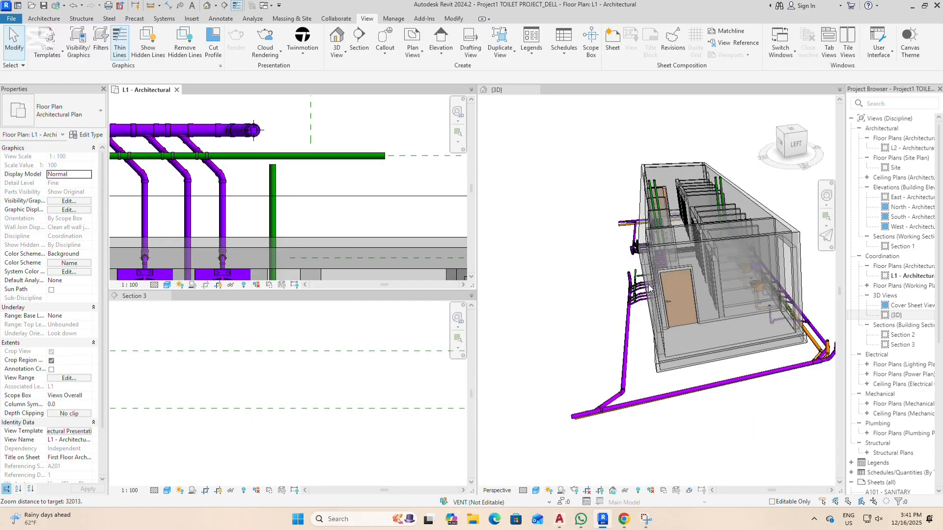
scroll(661, 263, up, 5)
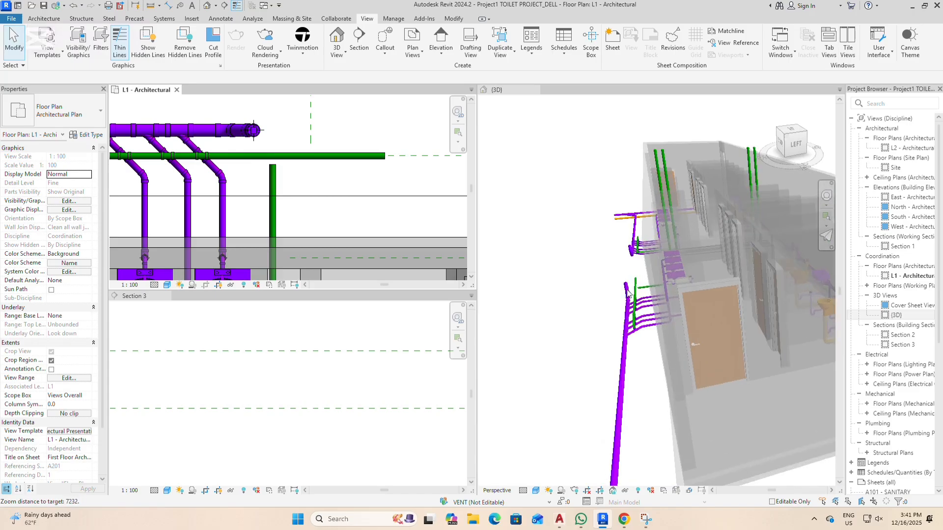
Inspect the extended vent pipe in 3D, selecting it and viewing from below where it meets the open vent pipe end.
scroll(624, 251, up, 5)
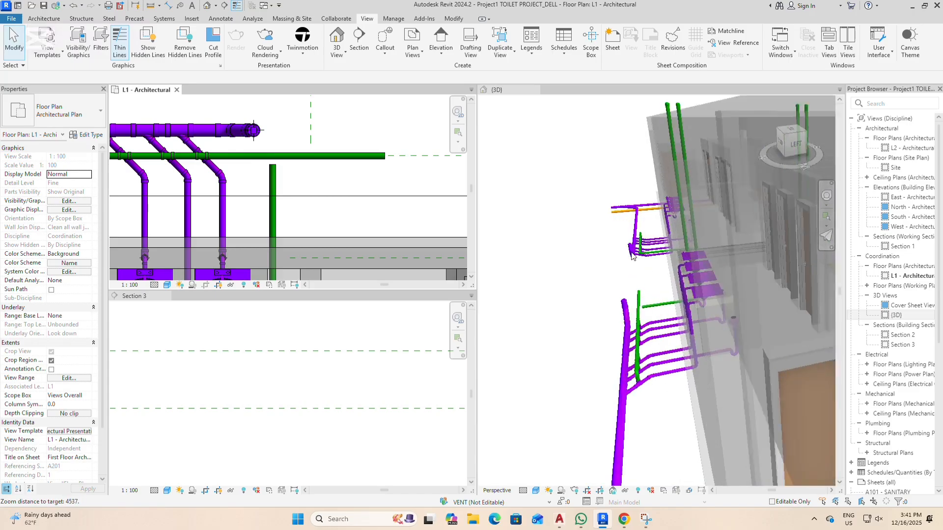
scroll(636, 245, down, 3)
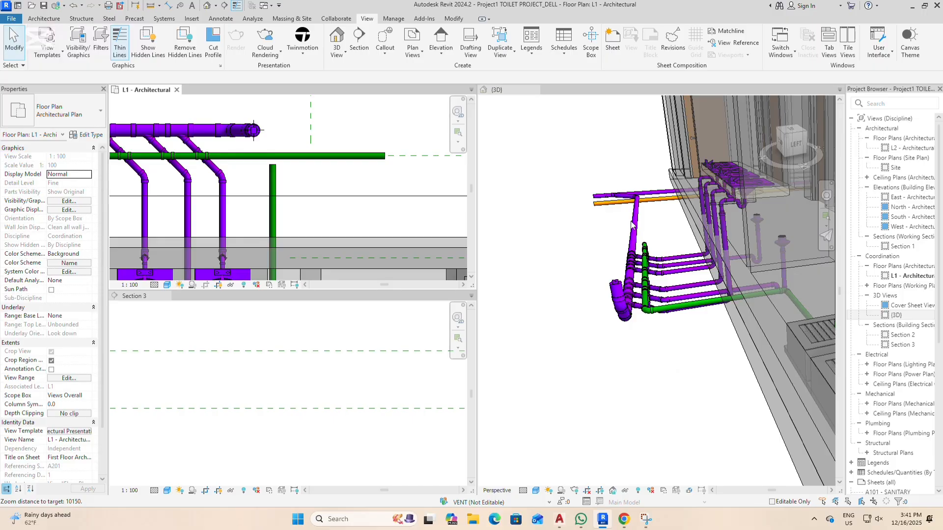
scroll(631, 216, up, 3)
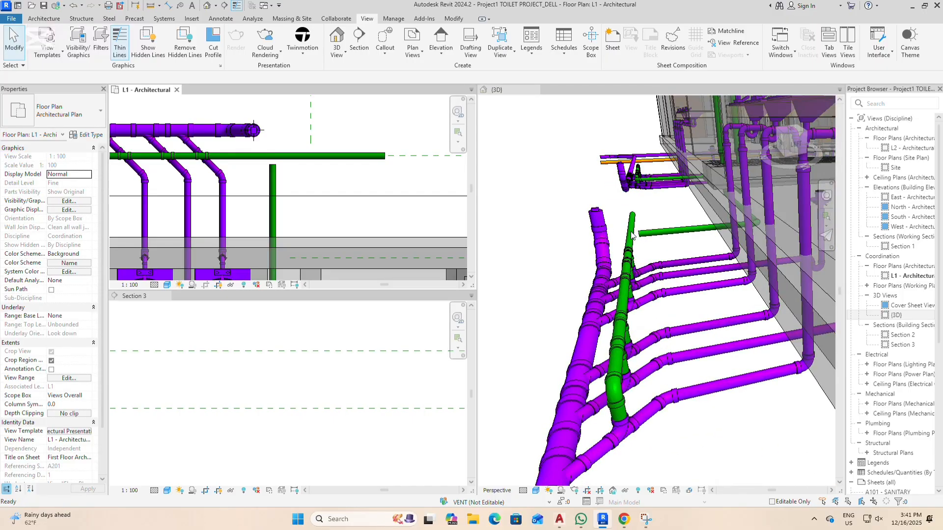
click(634, 237)
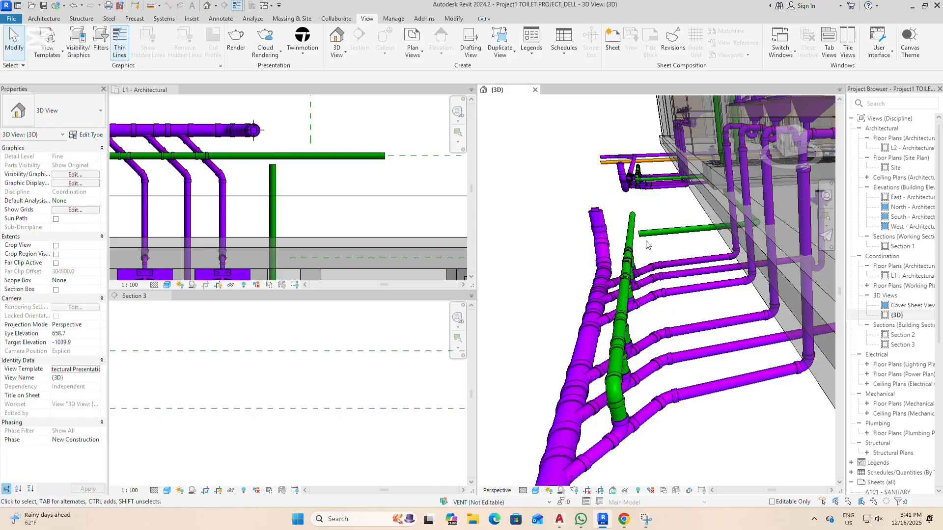
click(633, 235)
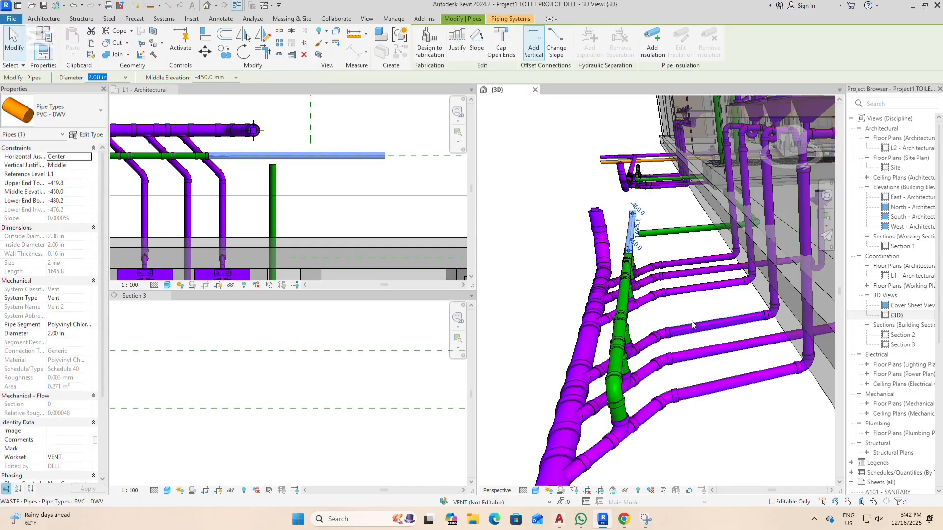
shift+middle_drag(712, 329, 609, 288)
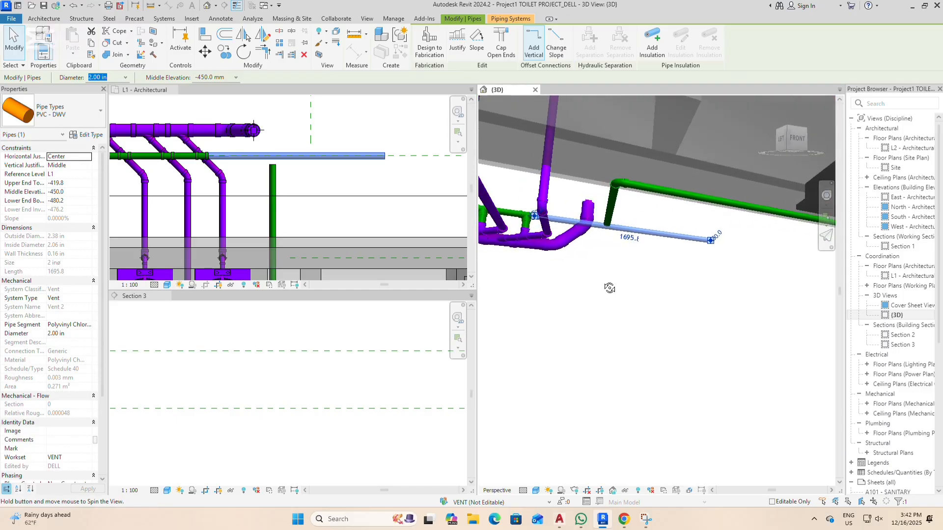
scroll(609, 288, up, 3)
scroll(852, 393, down, 3)
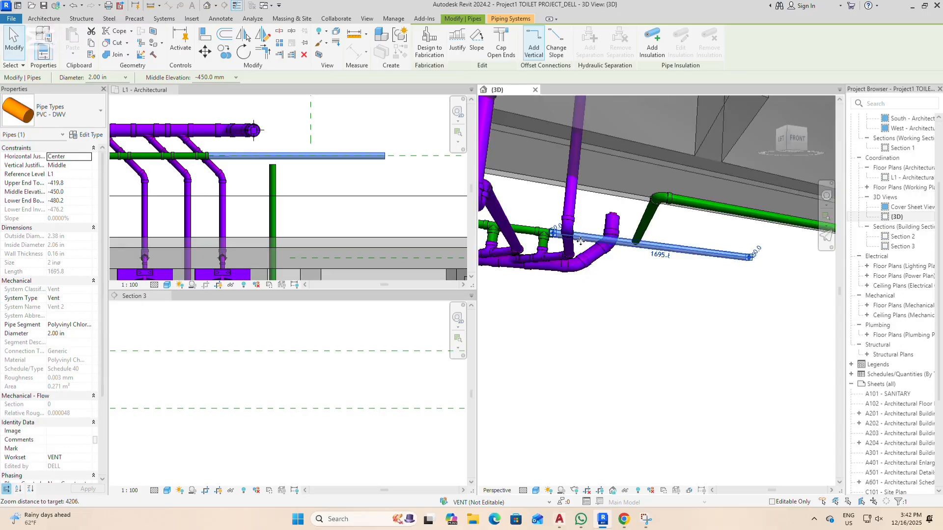
scroll(645, 265, up, 2)
click(645, 265)
scroll(717, 238, up, 2)
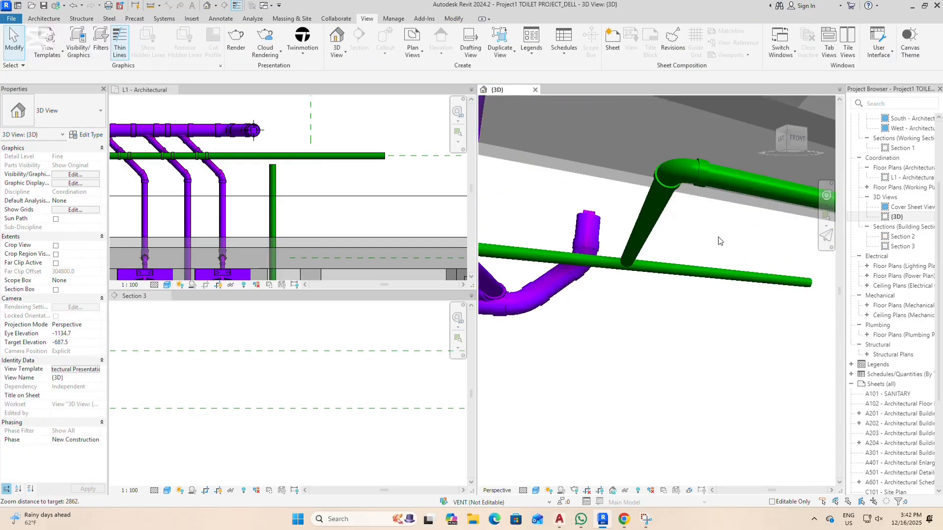
scroll(696, 318, up, 2)
Select the vent pipe seen end-on in Section 3 and compare its alignment with the extended run in 3D and plan.
click(357, 379)
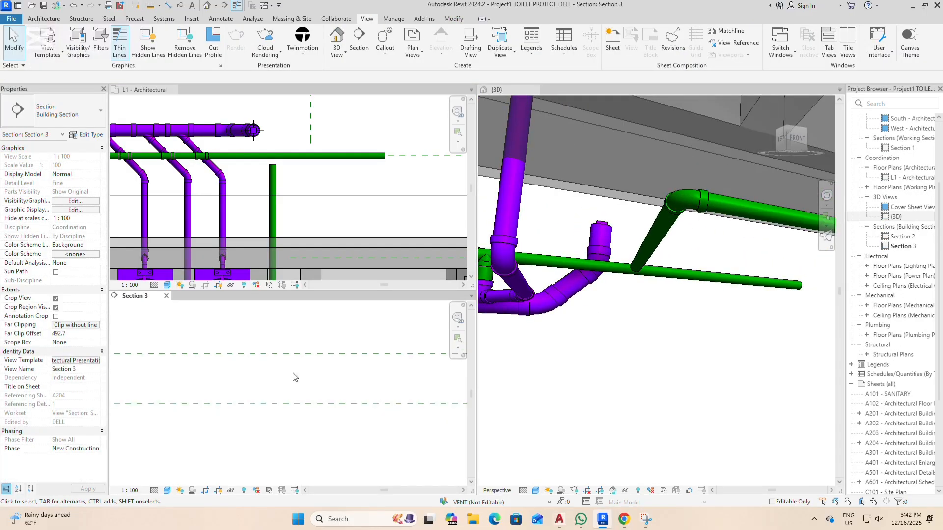
scroll(294, 378, down, 4)
scroll(374, 403, up, 5)
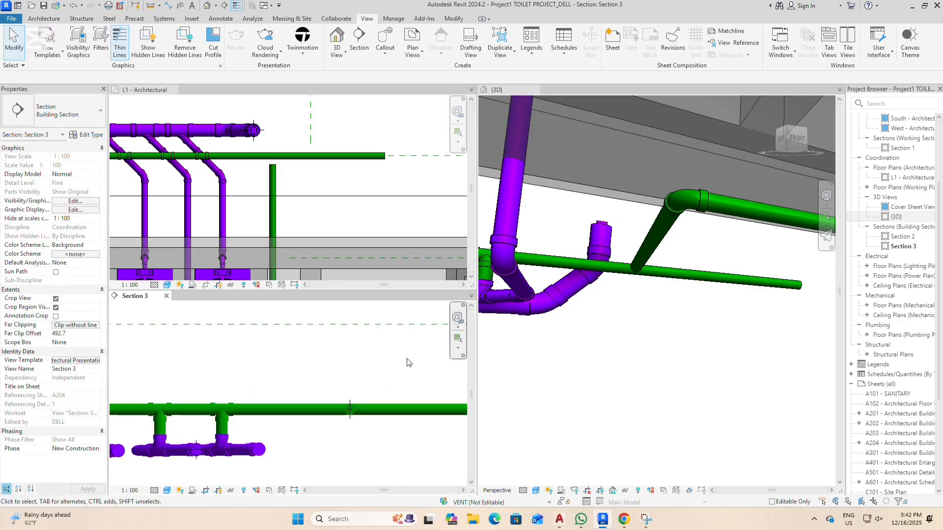
scroll(362, 401, up, 2)
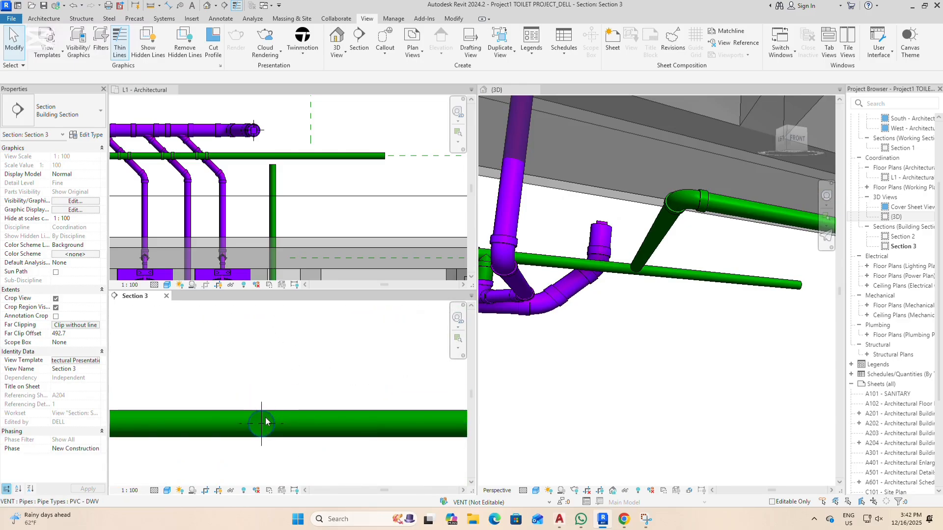
click(265, 421)
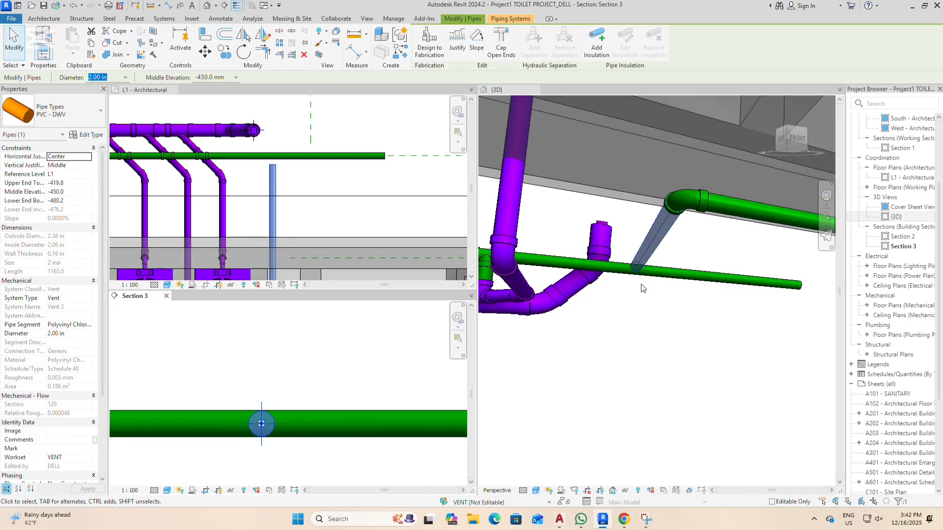
scroll(641, 289, up, 5)
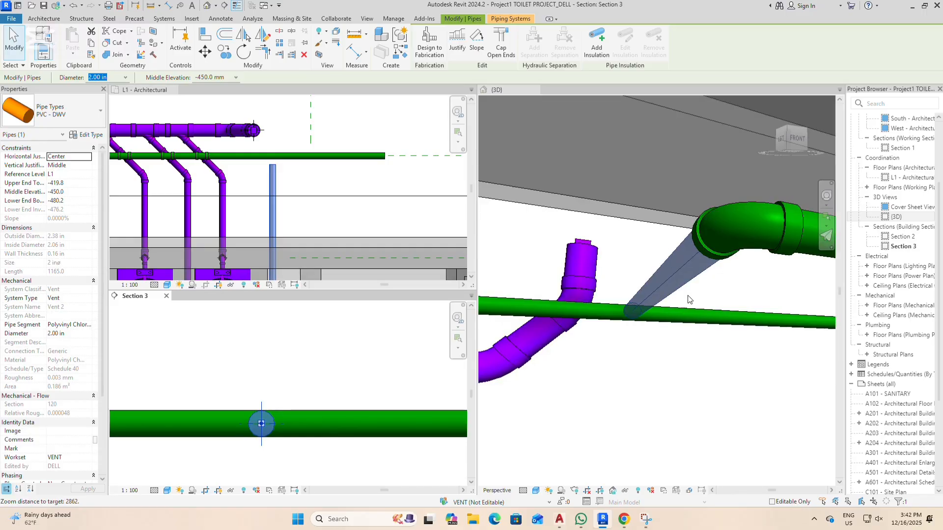
scroll(296, 180, up, 1)
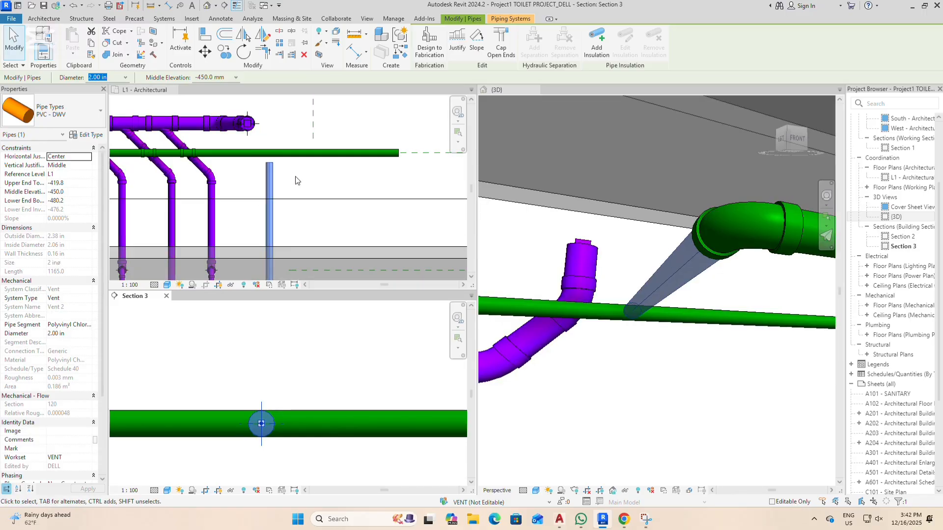
scroll(295, 179, up, 1)
click(295, 179)
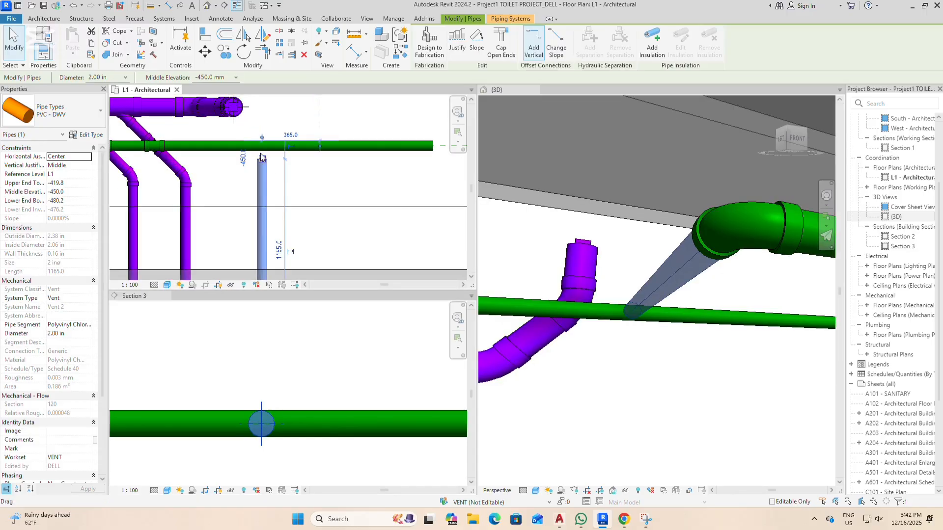
scroll(252, 141, up, 3)
scroll(319, 216, down, 2)
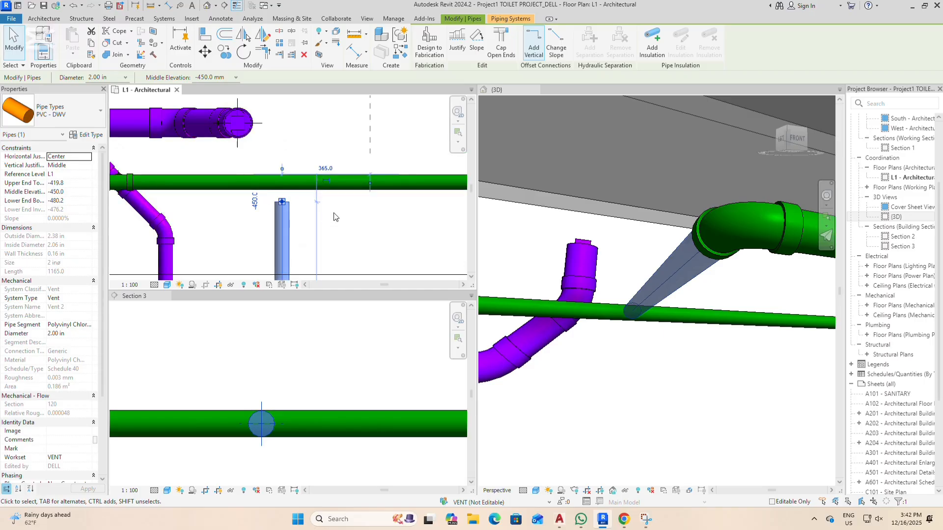
click(241, 205)
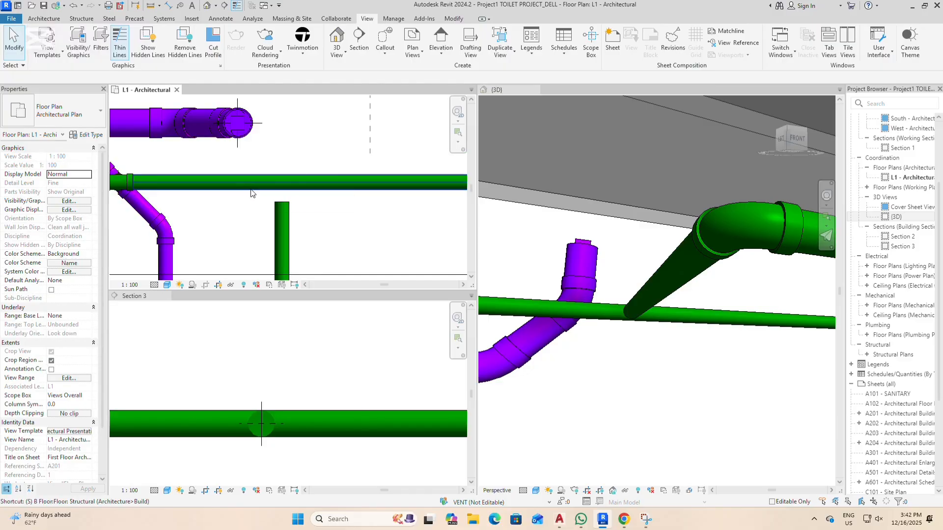
Split the extended horizontal vent pipe in the plan, just before it passes the open vertical-running vent pipe.
key(s)
key(l)
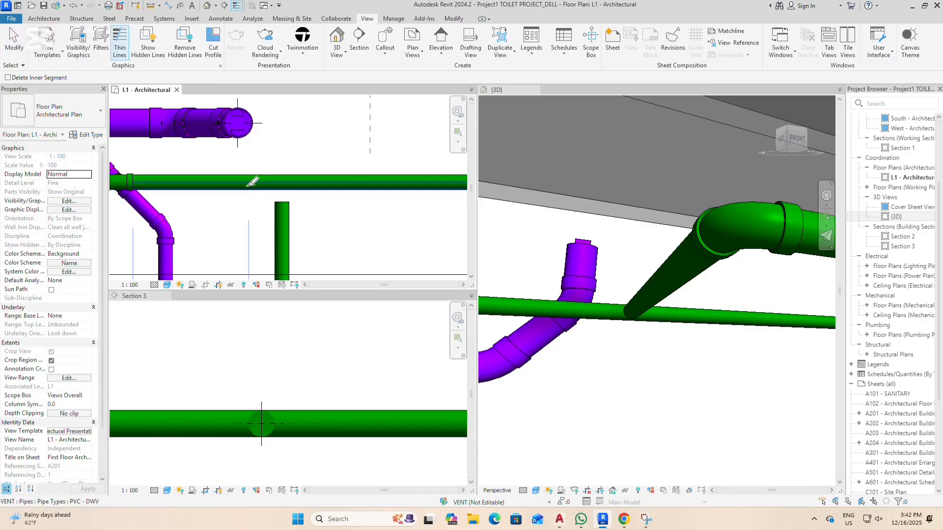
click(244, 182)
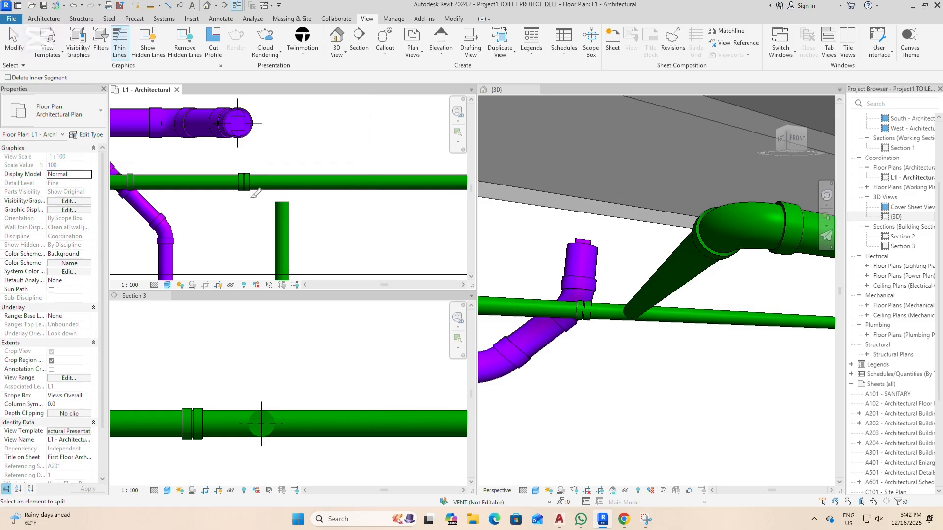
key(Escape)
Delete the coupling at the split and the cut-off vent pipe segment beyond it.
click(244, 182)
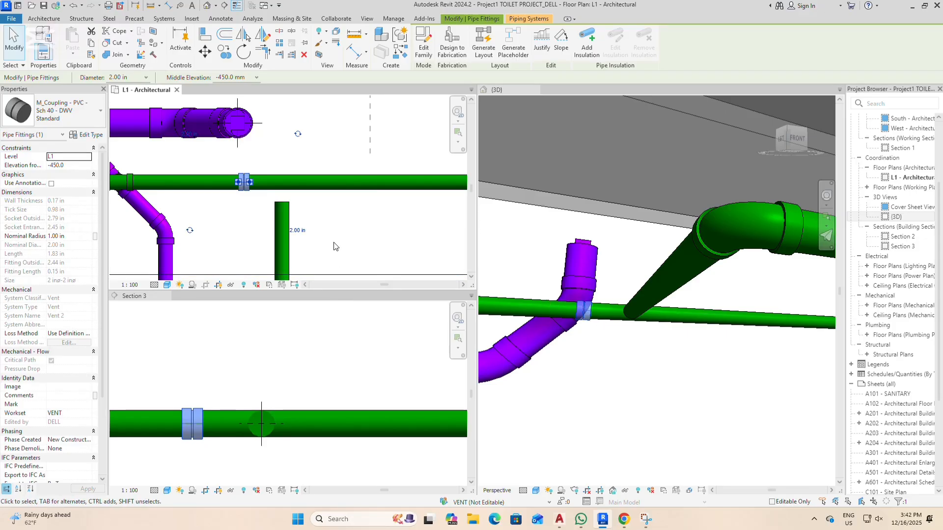
key(Delete)
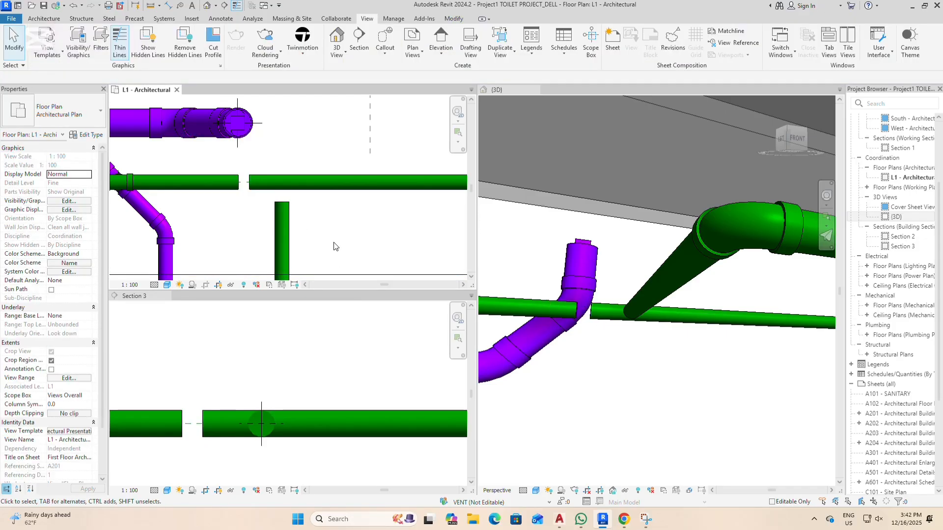
click(277, 195)
key(Delete)
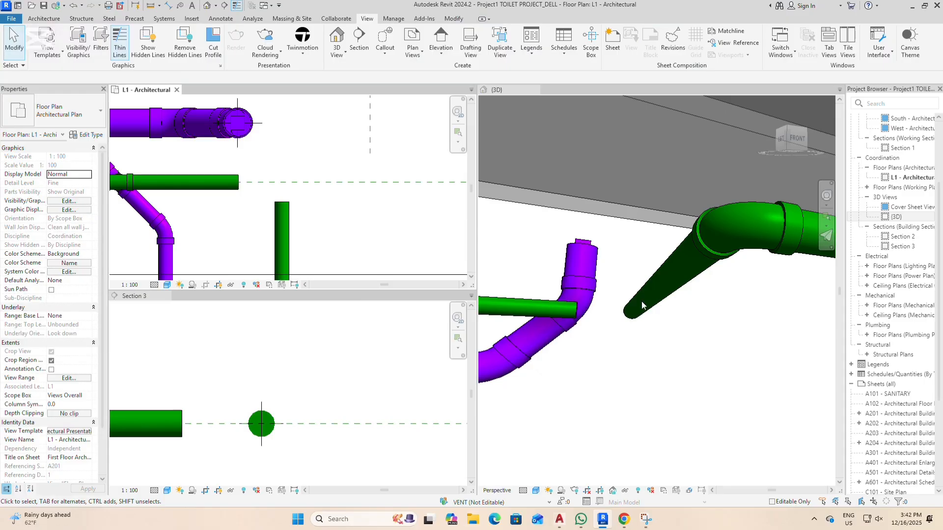
scroll(231, 184, up, 2)
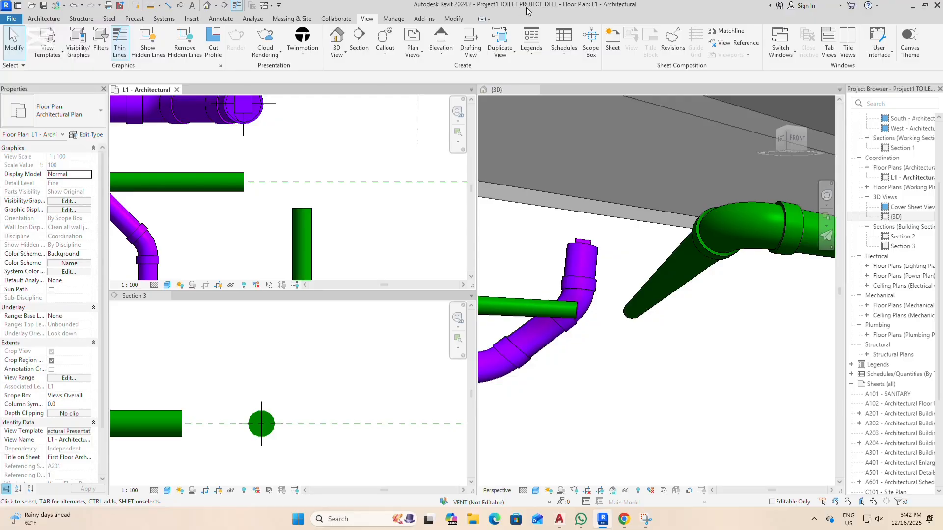
double_click(380, 6)
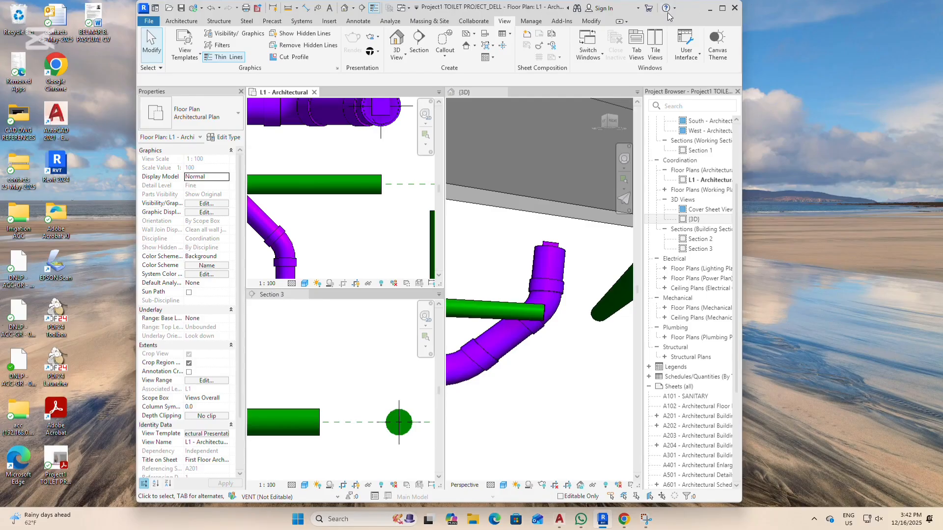
click(722, 8)
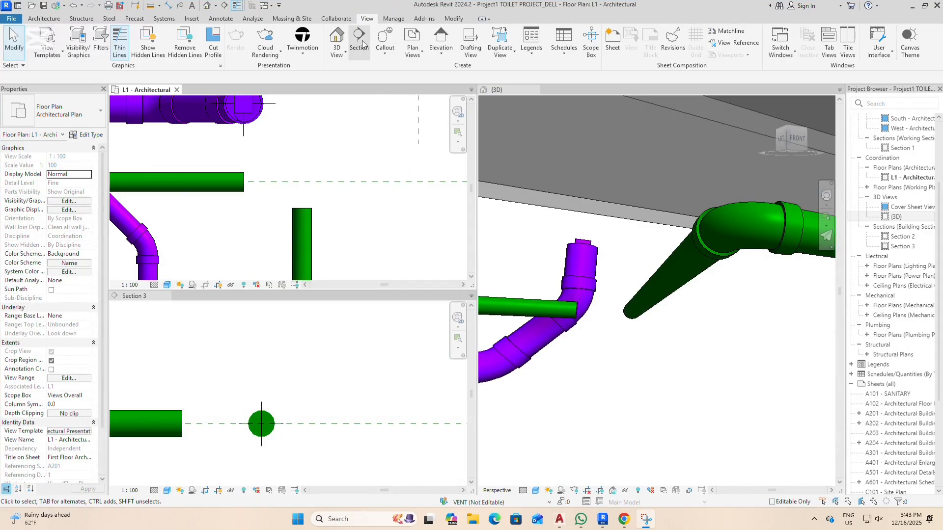
scroll(260, 207, down, 1)
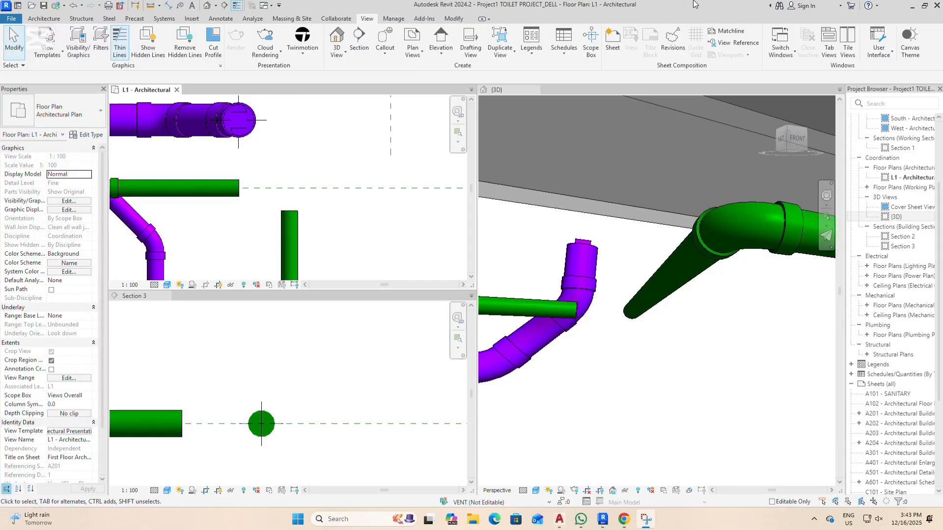
Restore the Revit window from full screen, move it slightly down and stretch it across the full screen width.
click(925, 6)
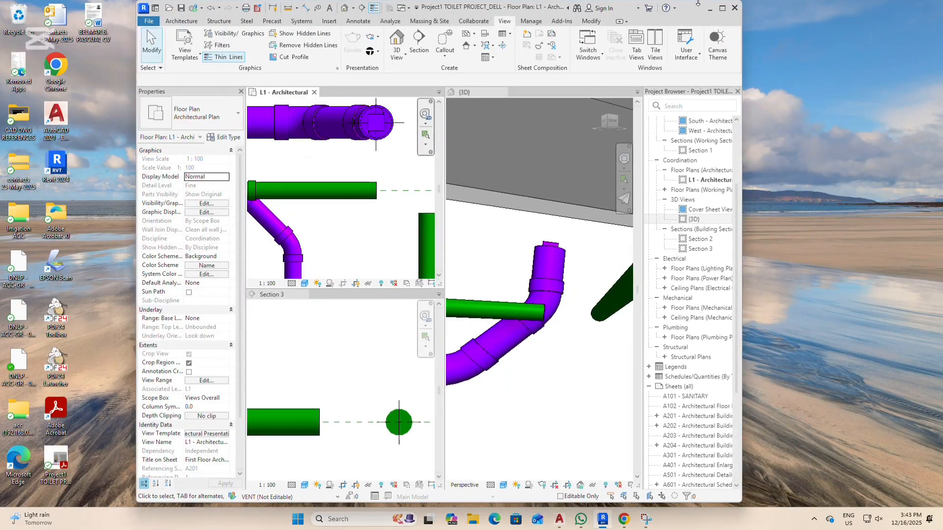
drag(698, 3, 698, 31)
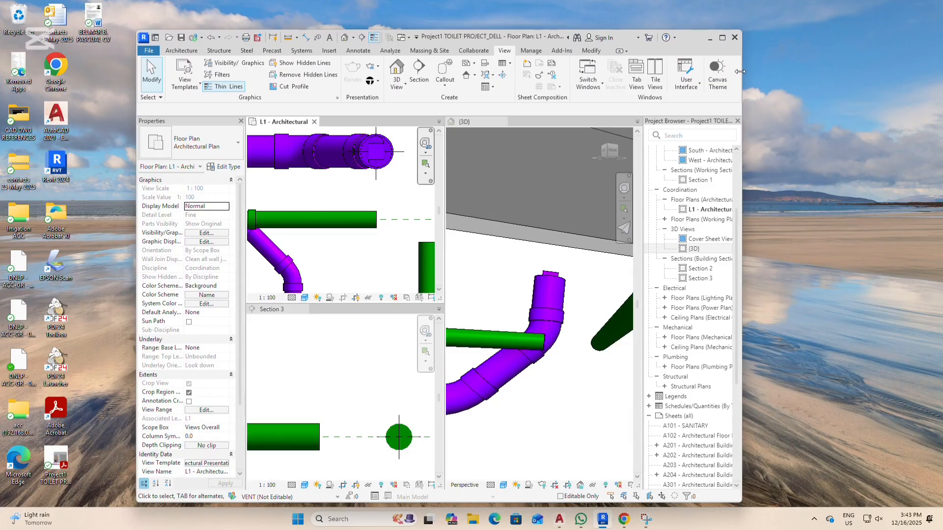
drag(740, 71, 940, 97)
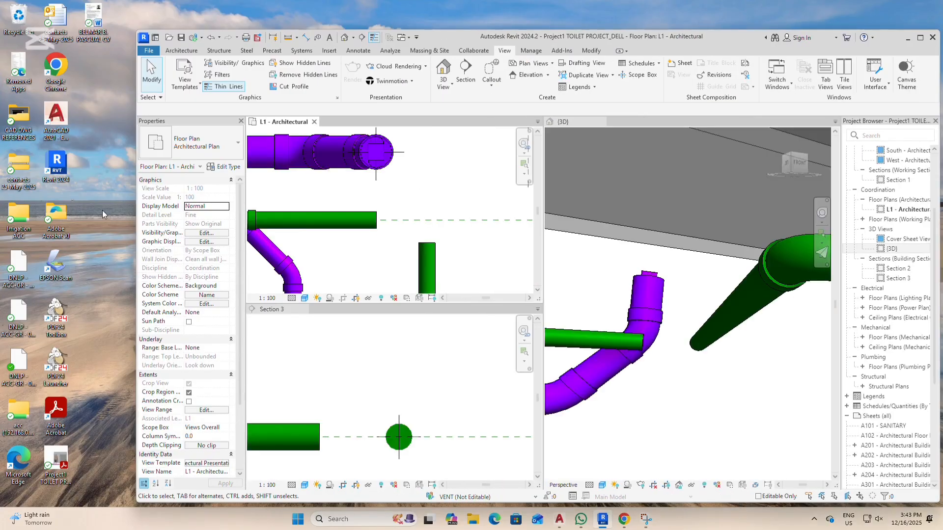
drag(138, 194, 2, 198)
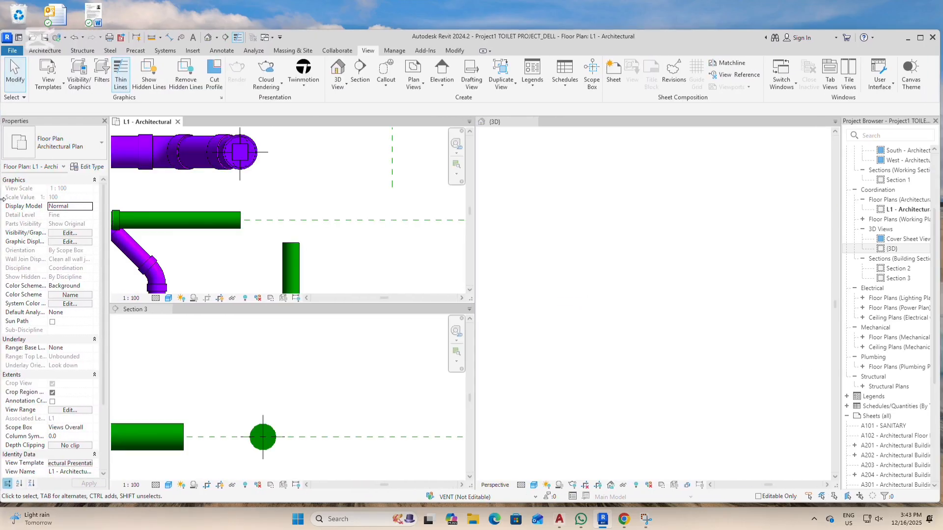
Join the shortened horizontal vent pipe and the open perpendicular vent pipe into a corner with Trim/Extend to Corner in the plan.
scroll(381, 183, up, 1)
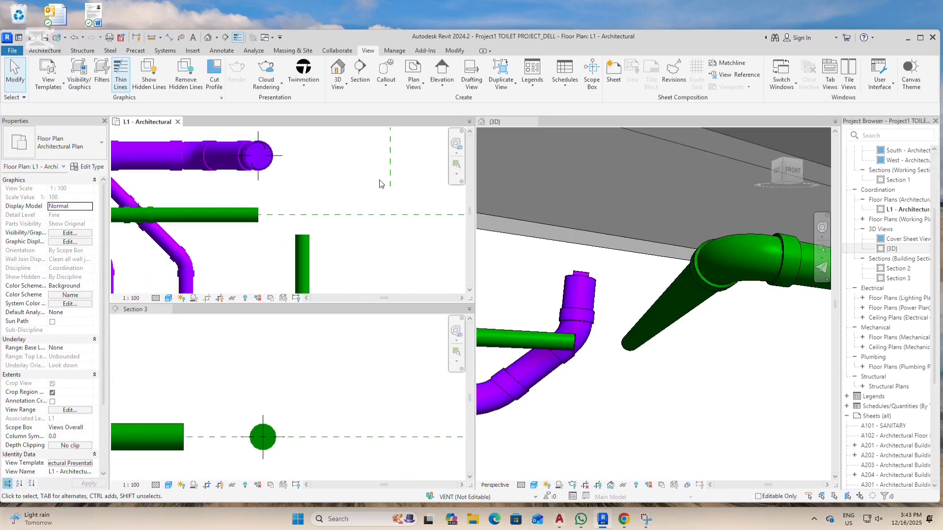
scroll(284, 244, up, 1)
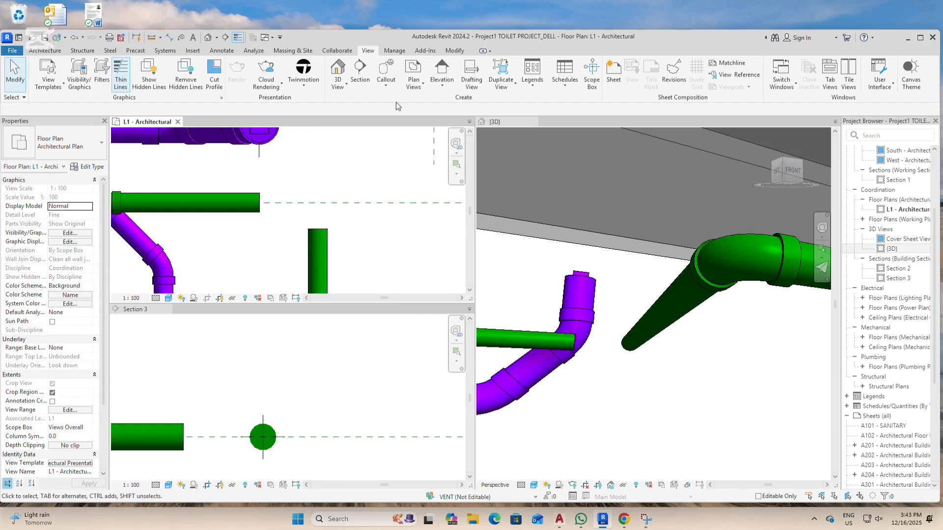
click(460, 53)
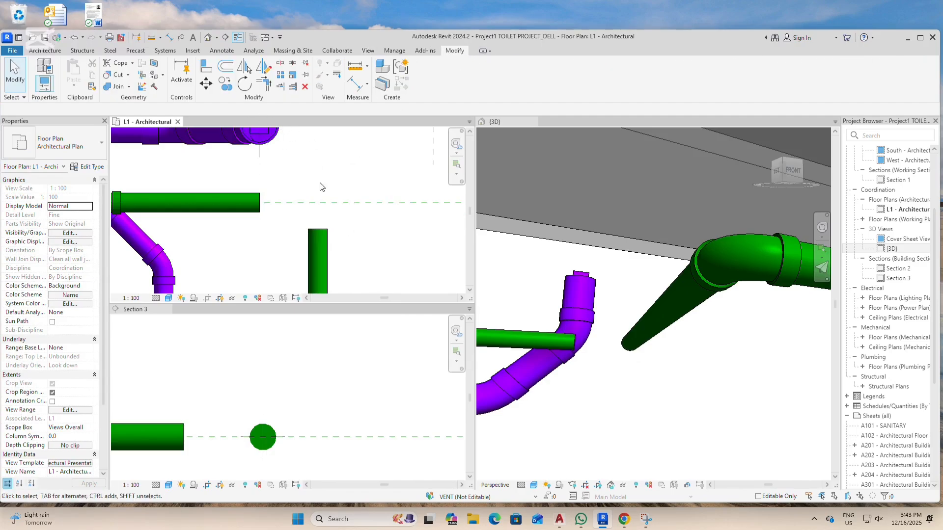
click(264, 84)
click(247, 216)
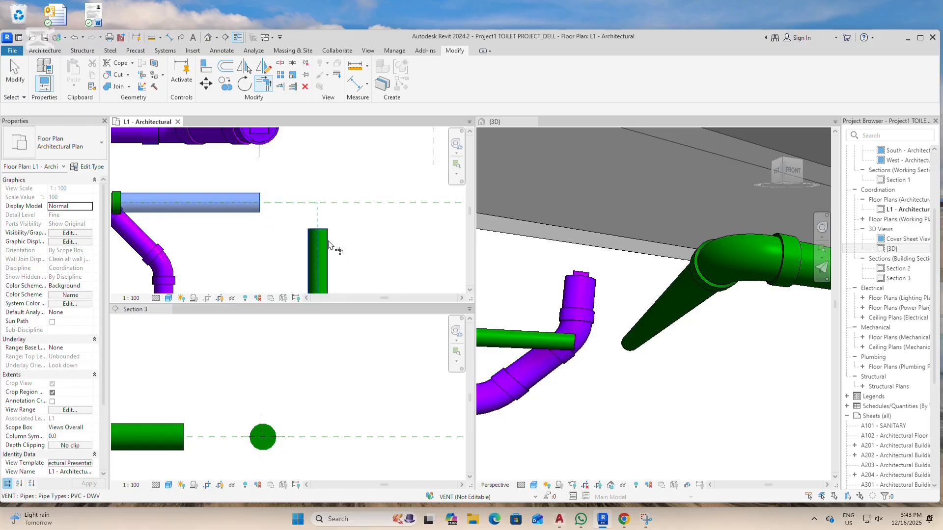
click(316, 254)
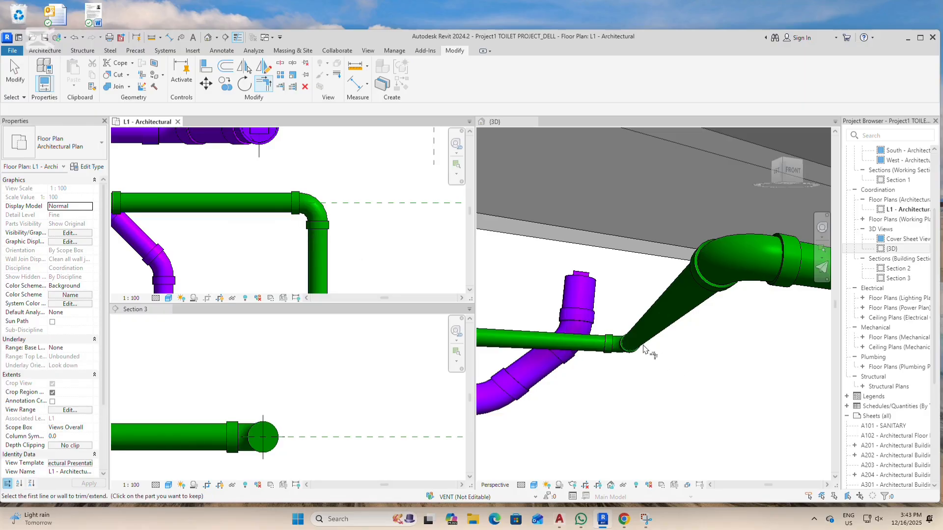
Examine the corner connection between the two vent pipes in the 3D view, including the sloping-looking perpendicular pipe.
scroll(620, 356, up, 3)
scroll(731, 354, down, 4)
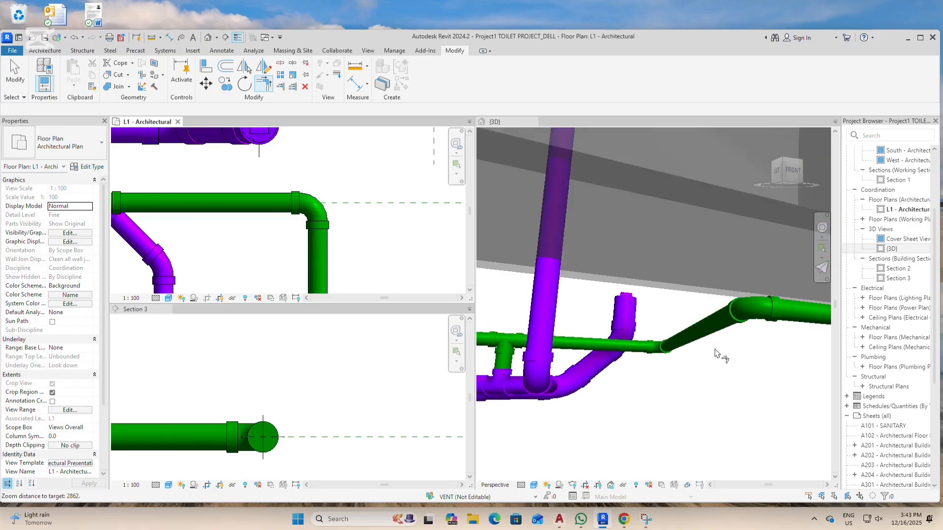
click(688, 391)
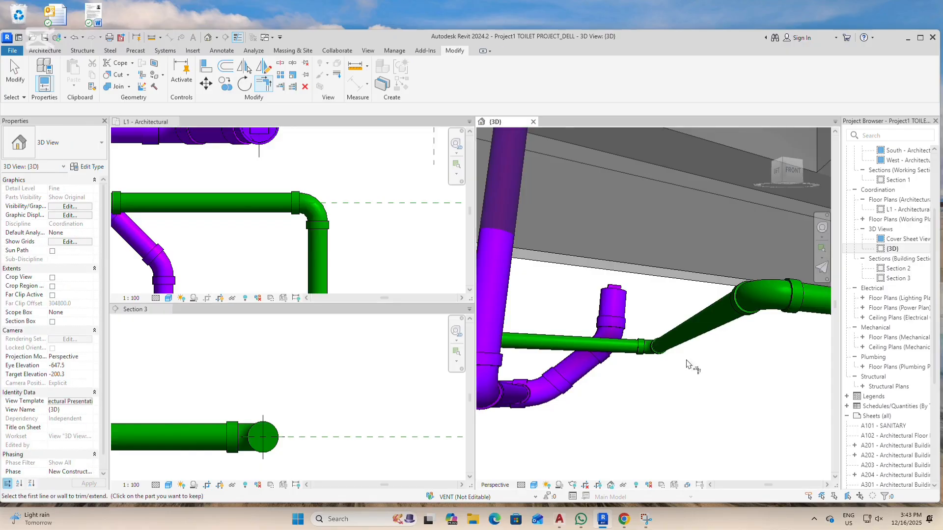
key(Escape)
click(690, 336)
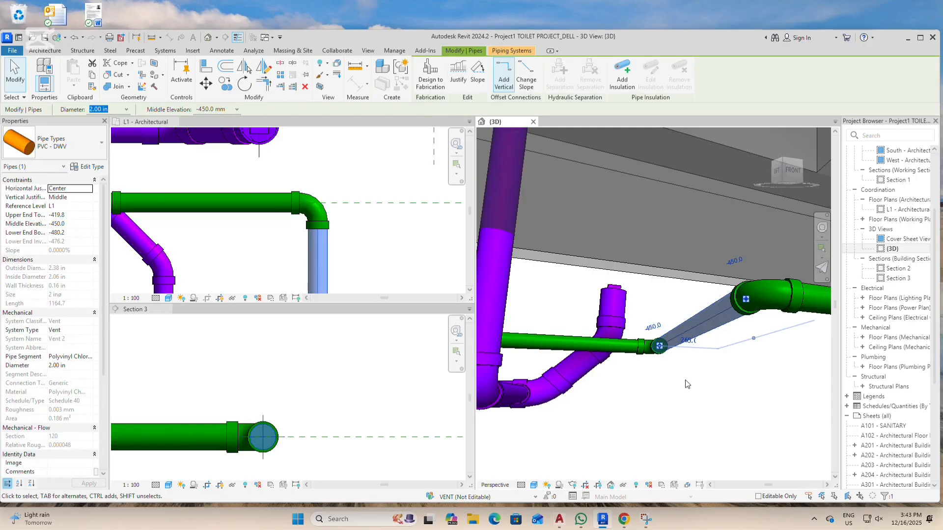
shift+middle_drag(687, 385, 690, 383)
click(691, 383)
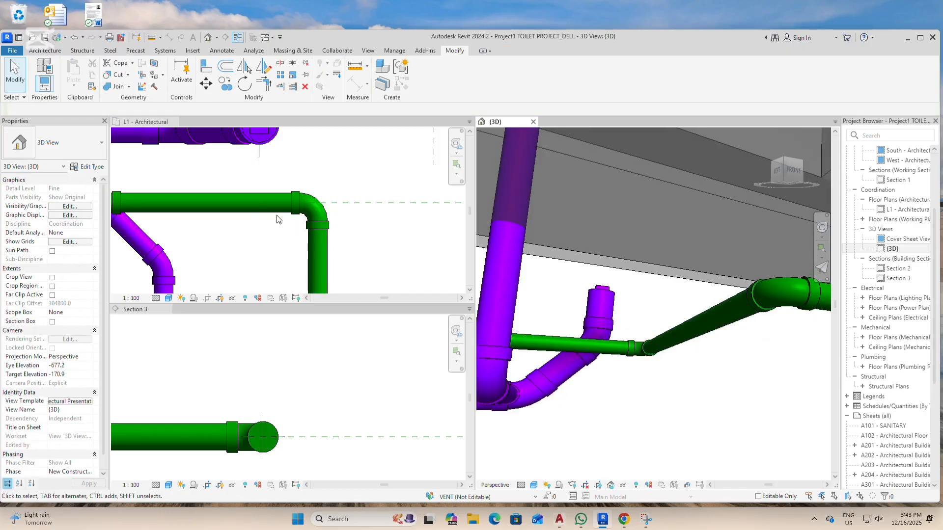
Delete the bend fitting at the corner between the horizontal and perpendicular vent pipes in the plan.
scroll(186, 196, down, 2)
scroll(164, 184, down, 1)
scroll(282, 217, up, 2)
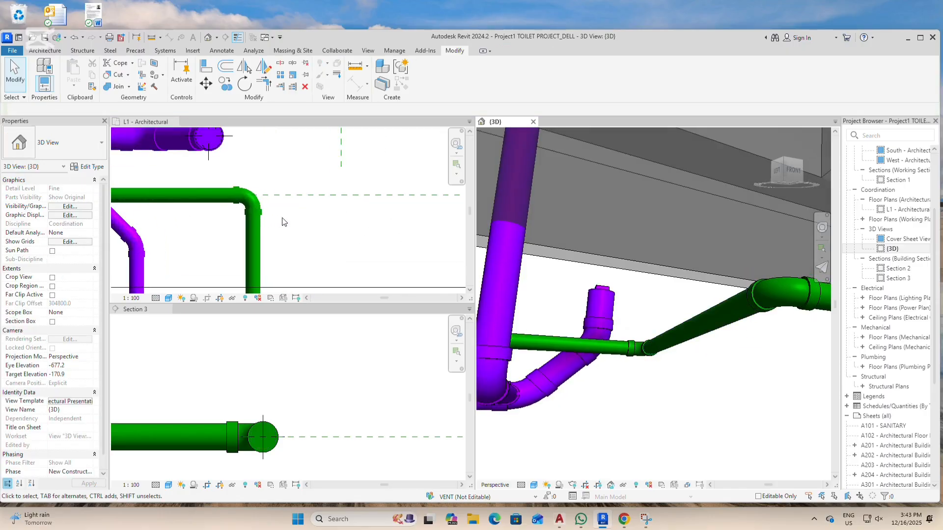
scroll(277, 238, down, 1)
click(282, 224)
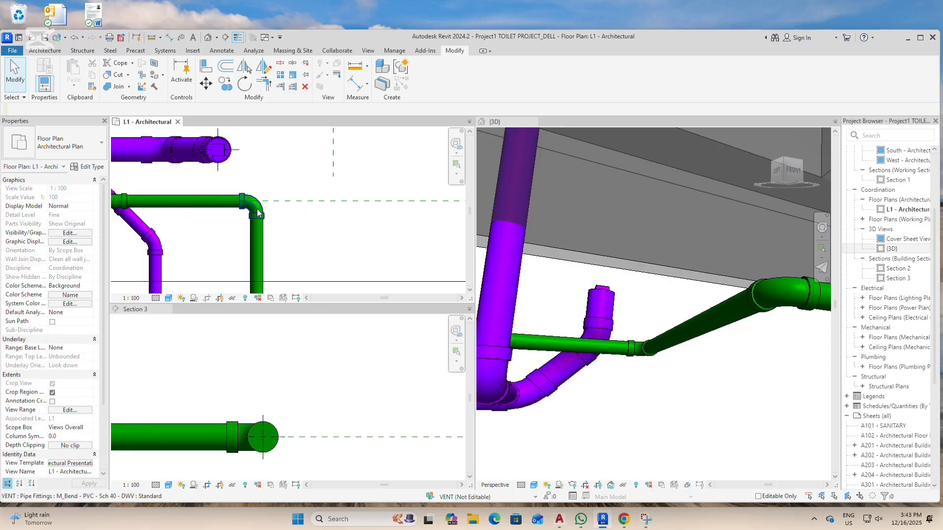
click(263, 213)
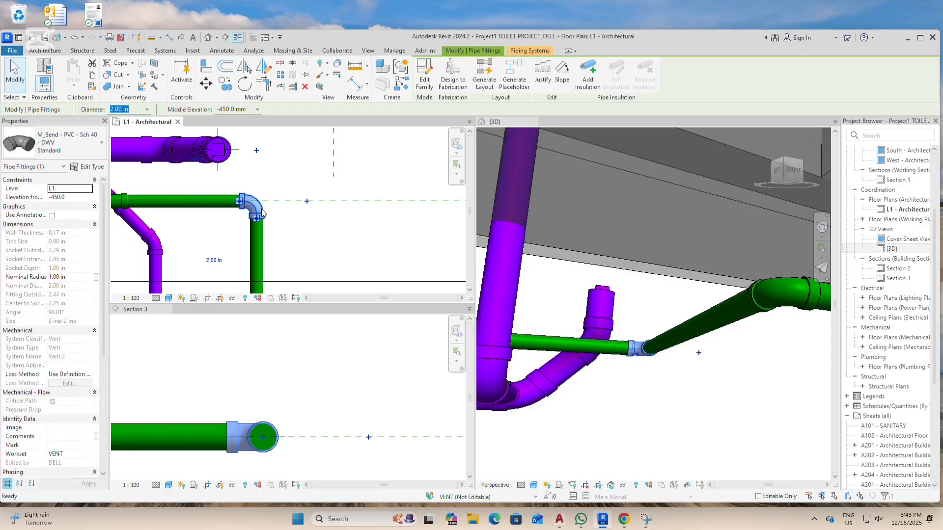
key(Delete)
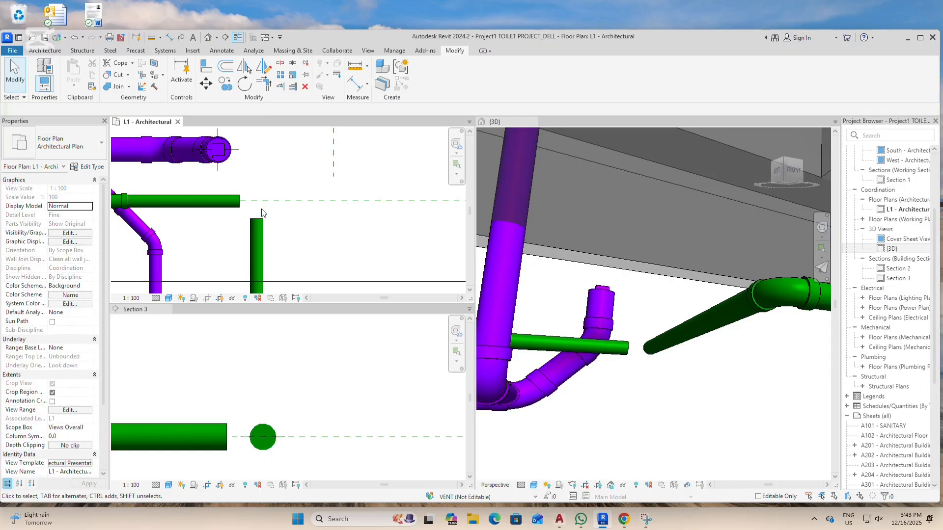
Draw a straight pipe extension from the open end of the horizontal vent pipe, running well past the perpendicular vent pipe.
click(233, 209)
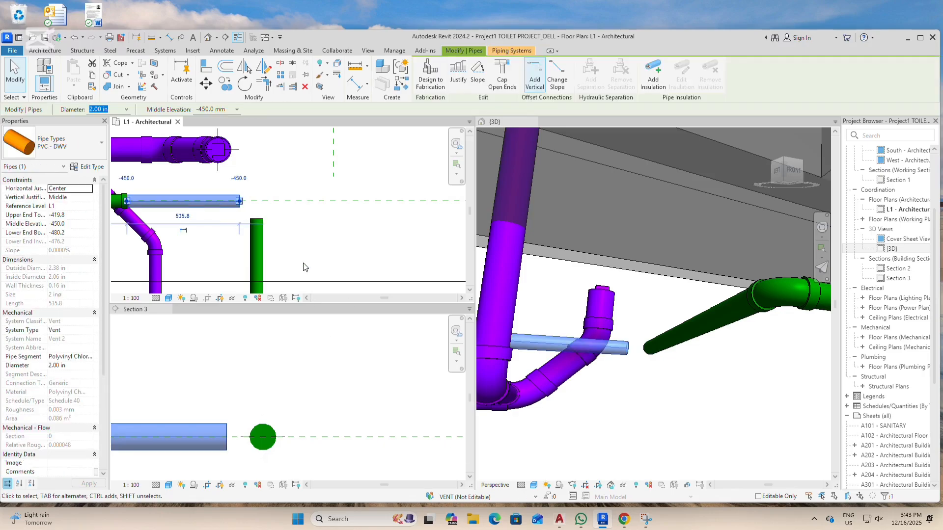
right_click(239, 202)
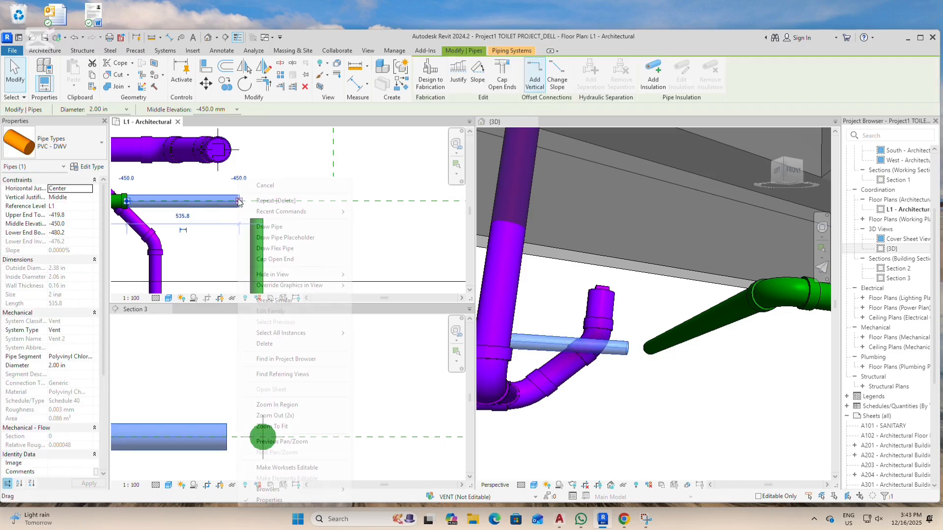
click(270, 226)
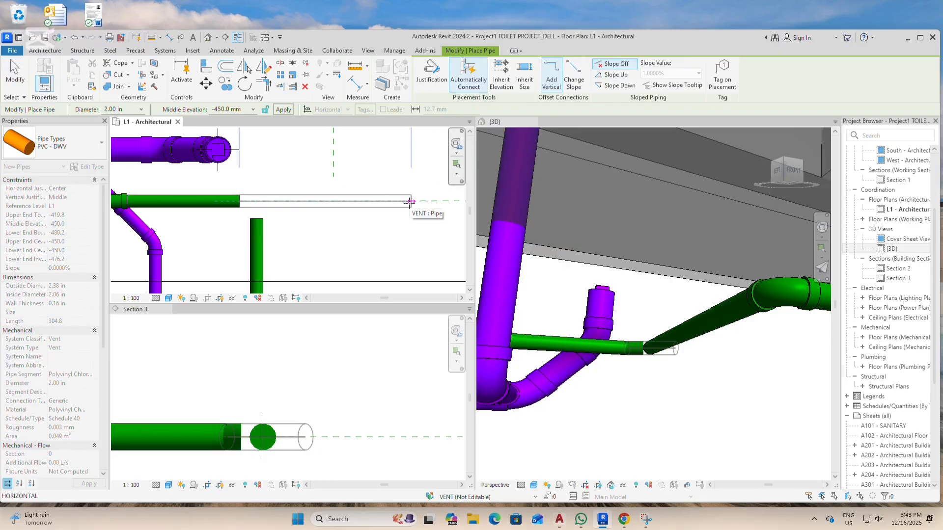
click(411, 202)
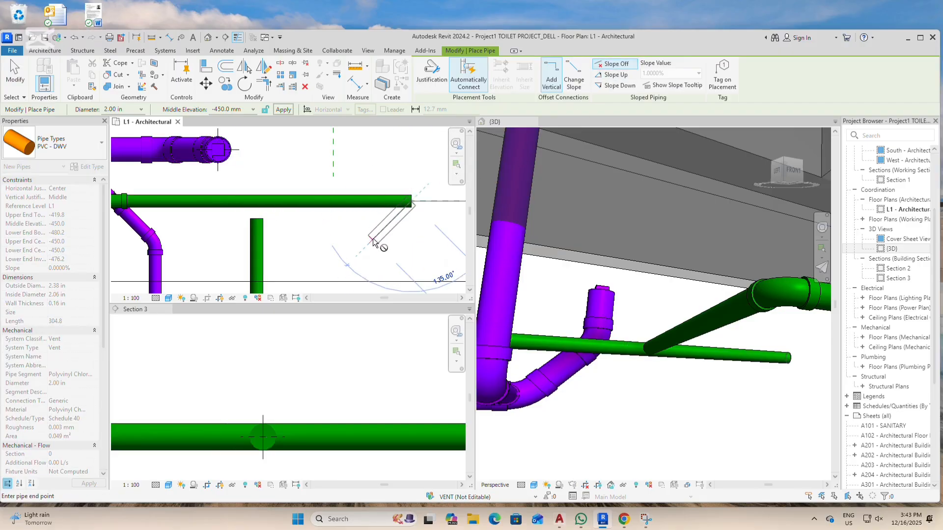
key(Escape)
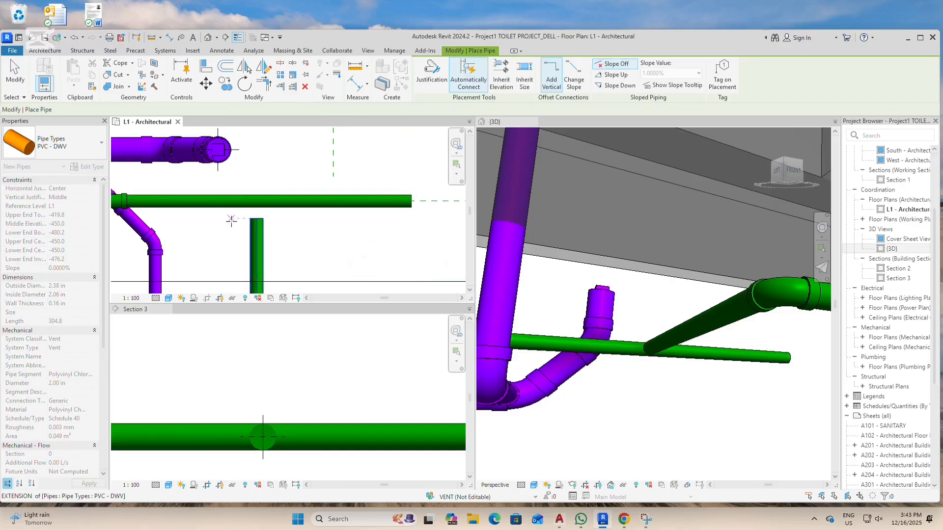
Try Trim/Extend to Corner on the extended horizontal vent pipe and the perpendicular vent pipe, and undo it.
scroll(251, 223, up, 1)
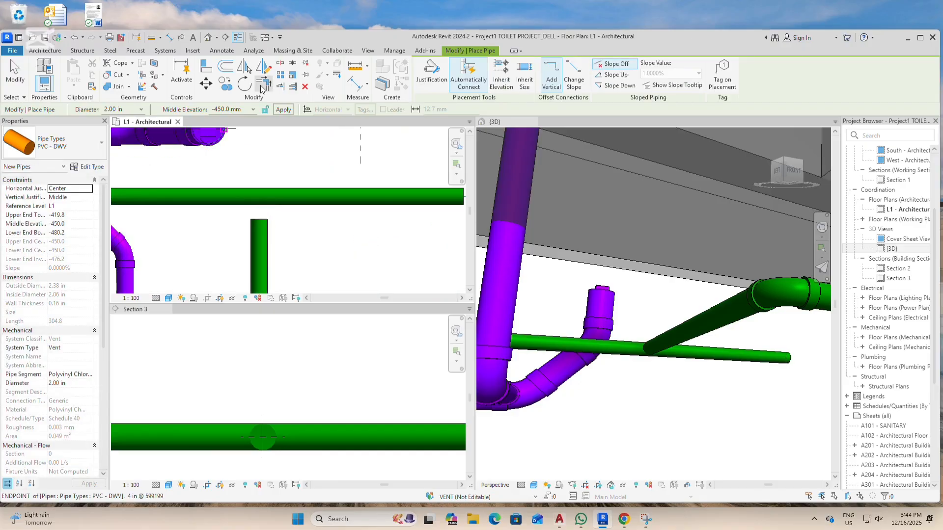
click(263, 84)
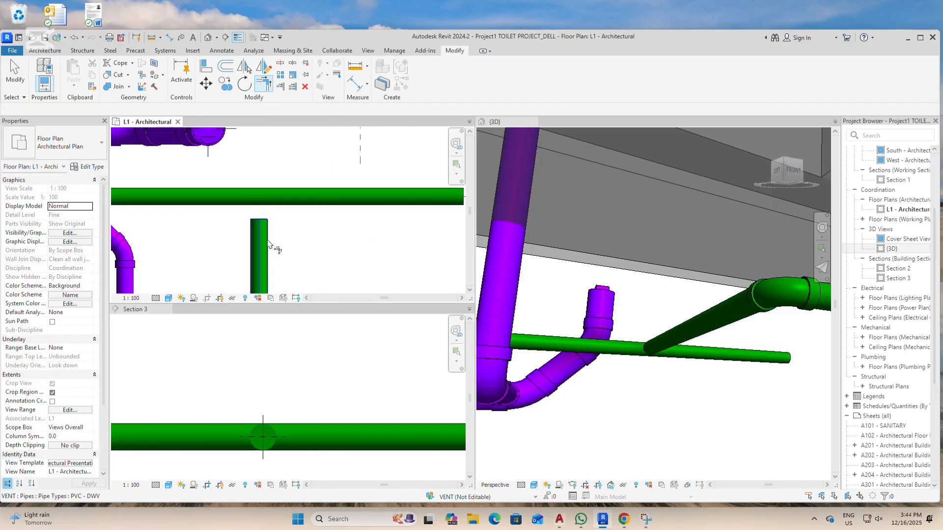
click(273, 203)
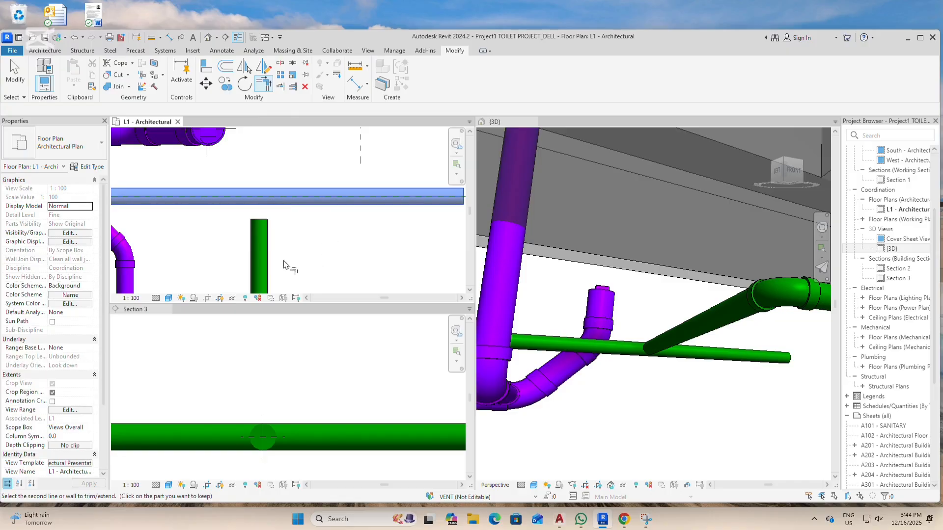
click(261, 239)
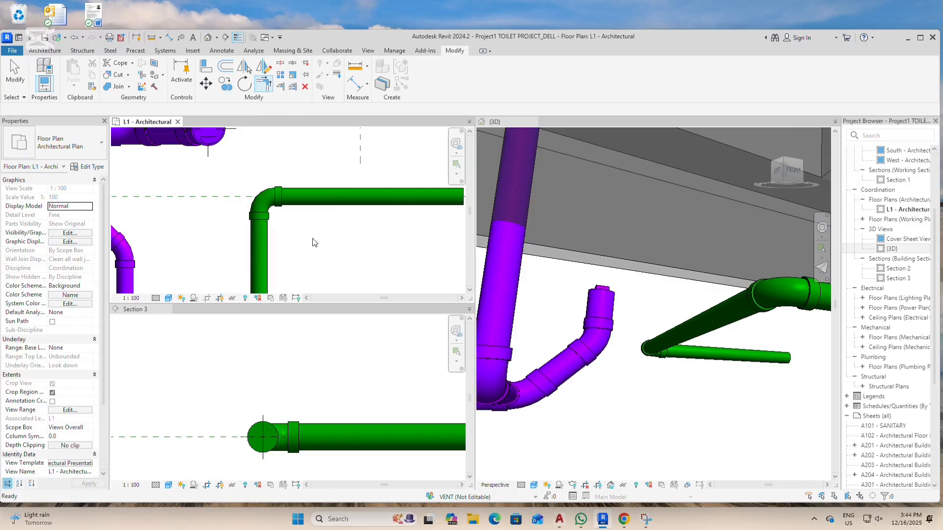
key(Escape)
key(ctrl+z)
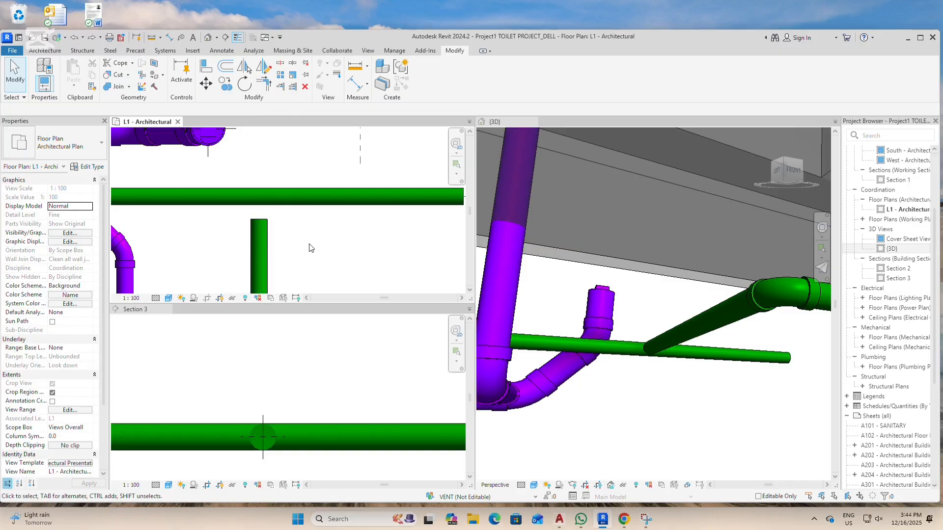
Extend the perpendicular vent pipe to the horizontal vent pipe with Trim/Extend Single Element to form a tee connection.
click(281, 89)
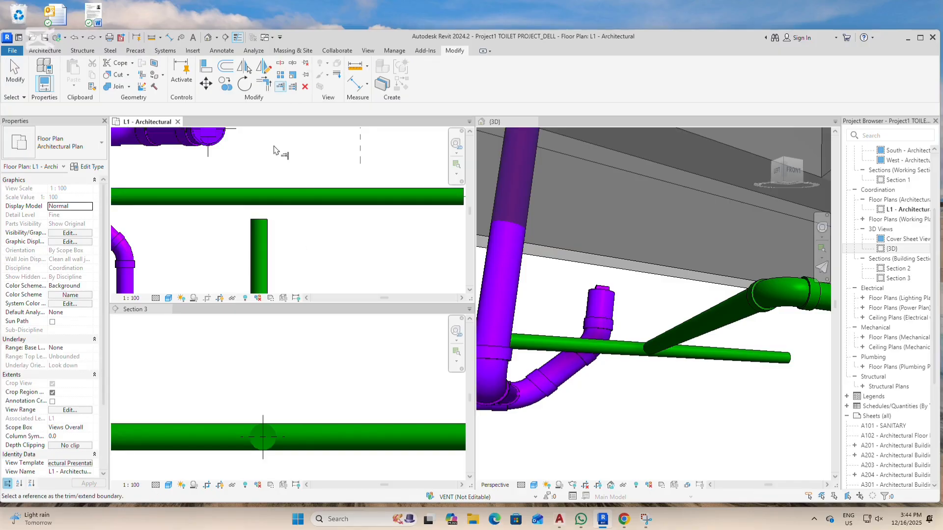
click(263, 202)
click(258, 227)
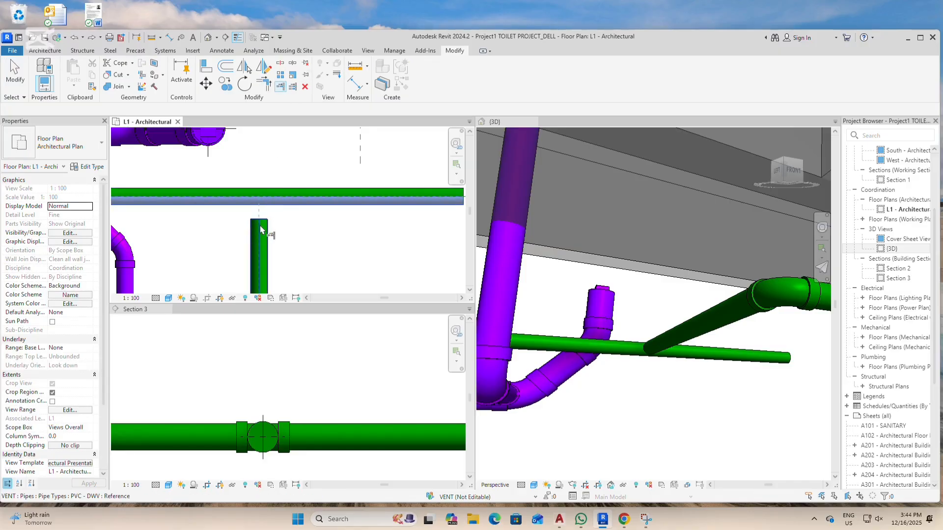
scroll(345, 241, down, 1)
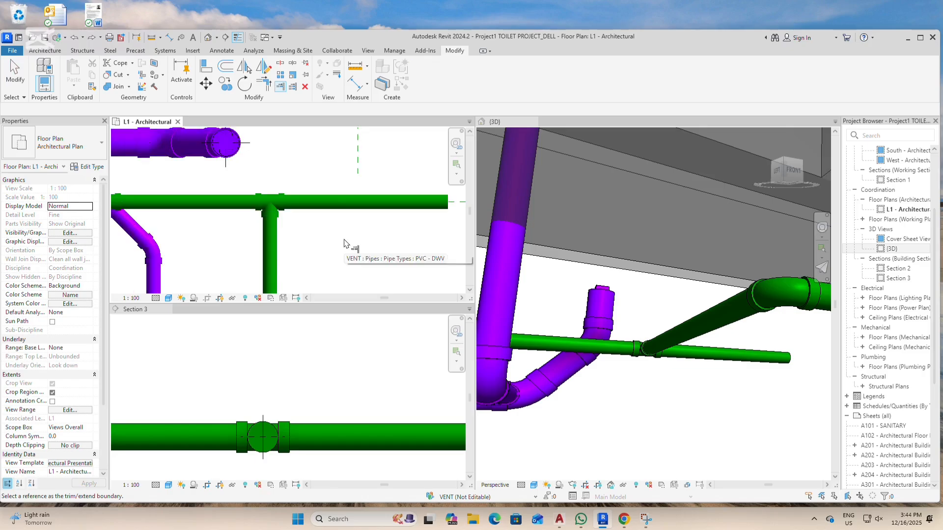
scroll(302, 247, up, 1)
key(Escape)
key(Escape)
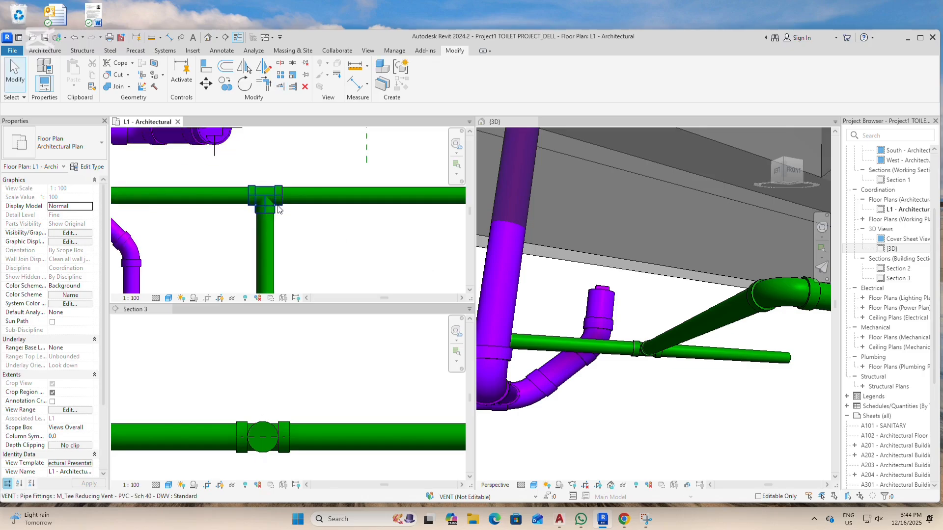
Inspect the tee fitting and its branch vent pipe in the plan and from different angles in 3D.
click(276, 208)
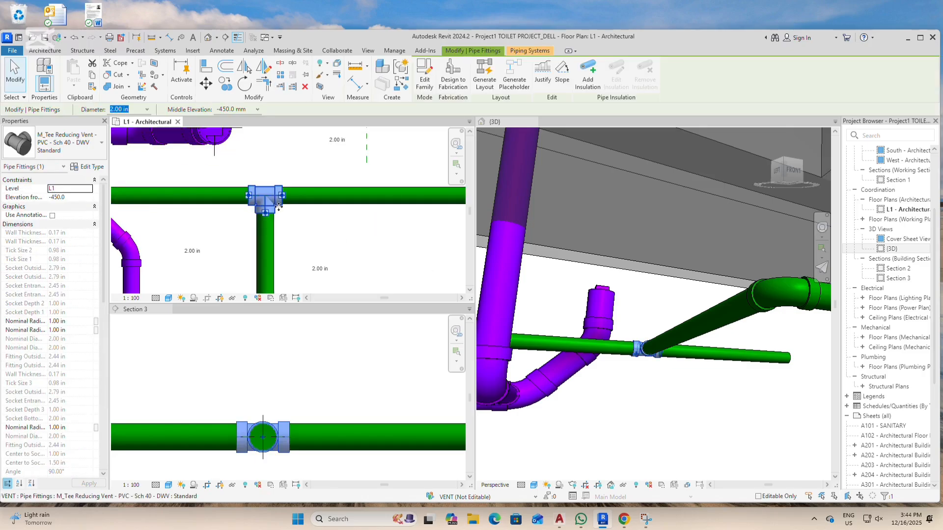
scroll(651, 375, up, 1)
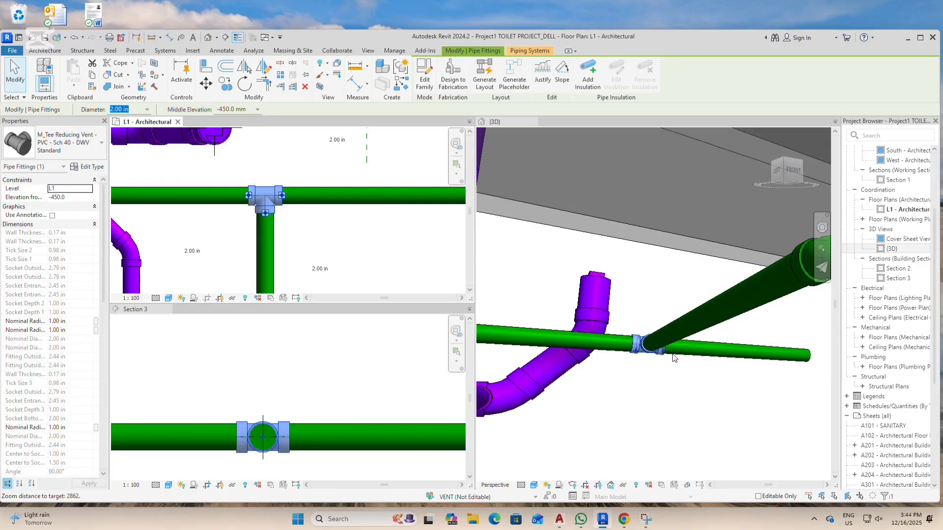
scroll(661, 354, down, 1)
key(Escape)
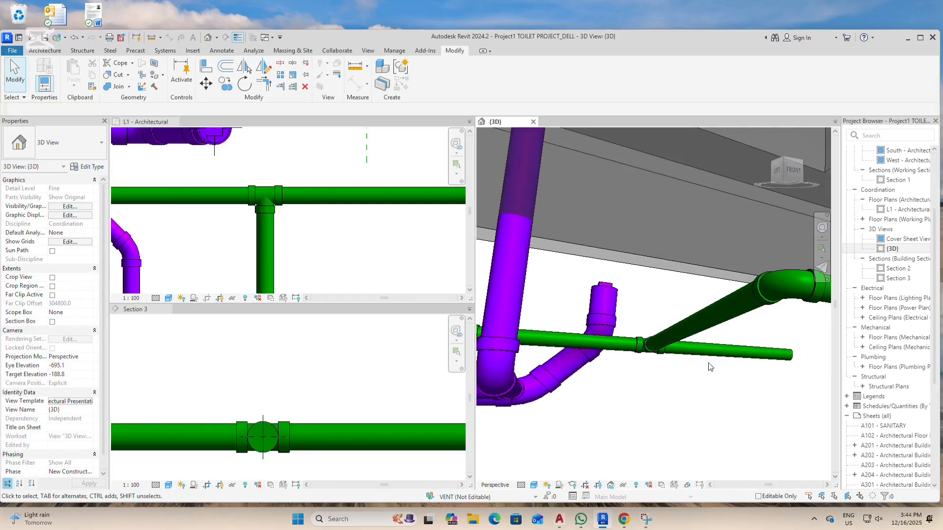
click(706, 330)
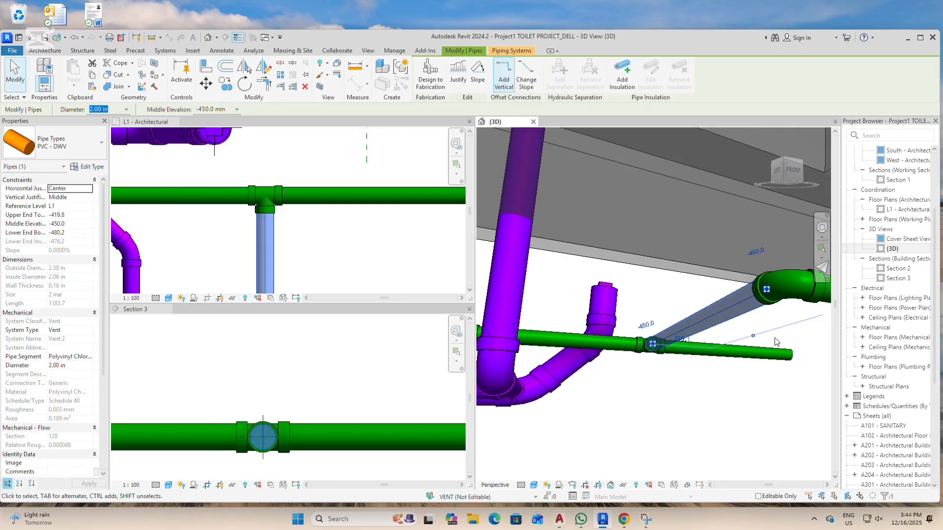
shift+middle_drag(765, 342, 775, 340)
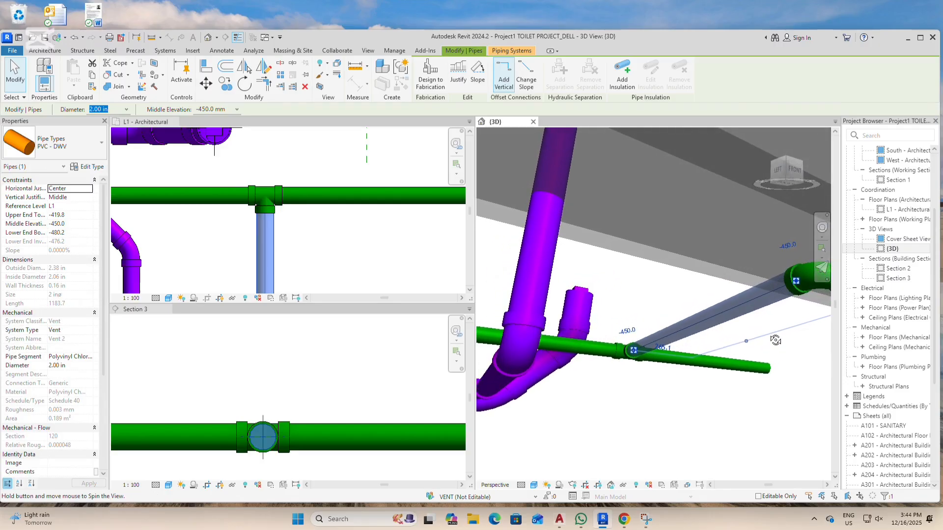
scroll(600, 316, down, 3)
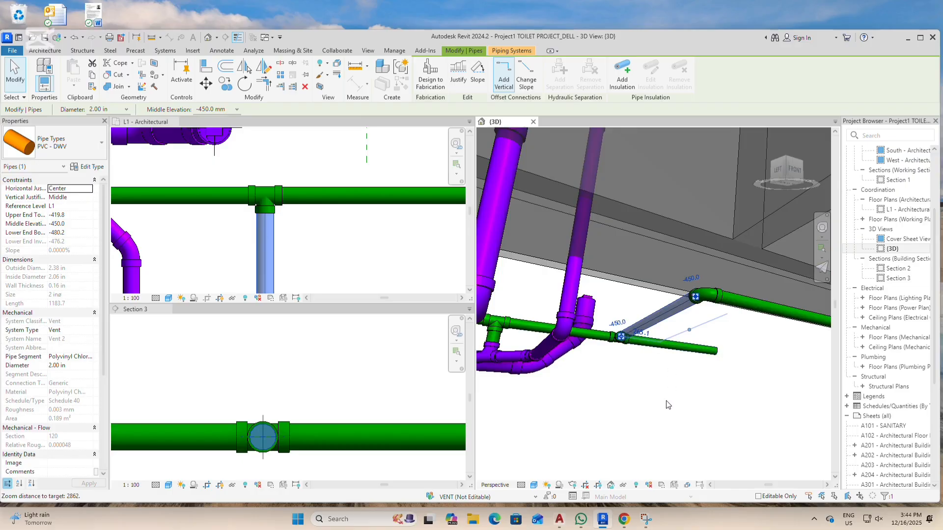
click(667, 404)
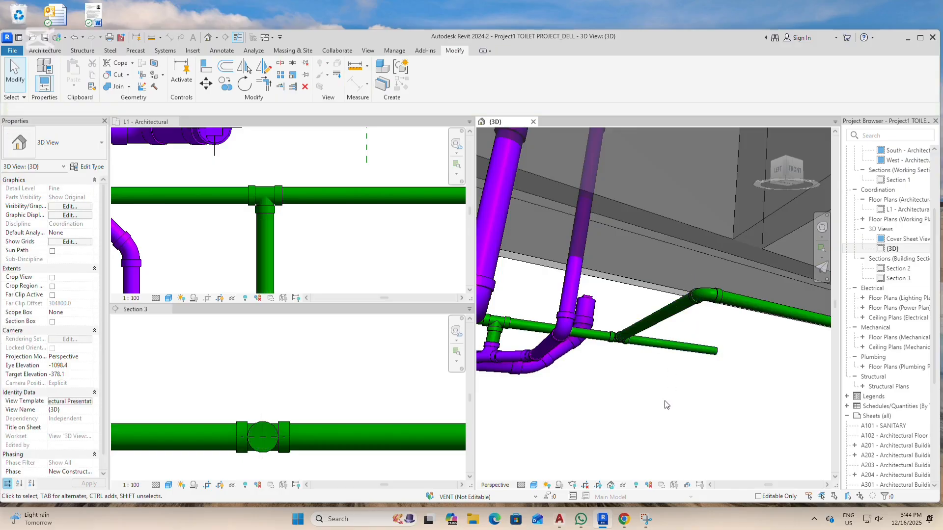
Change the vent tee fitting's type to M_Wye Combination with 8th Bend - PVC - Sch 40 - DWV, Standard.
click(278, 200)
click(265, 196)
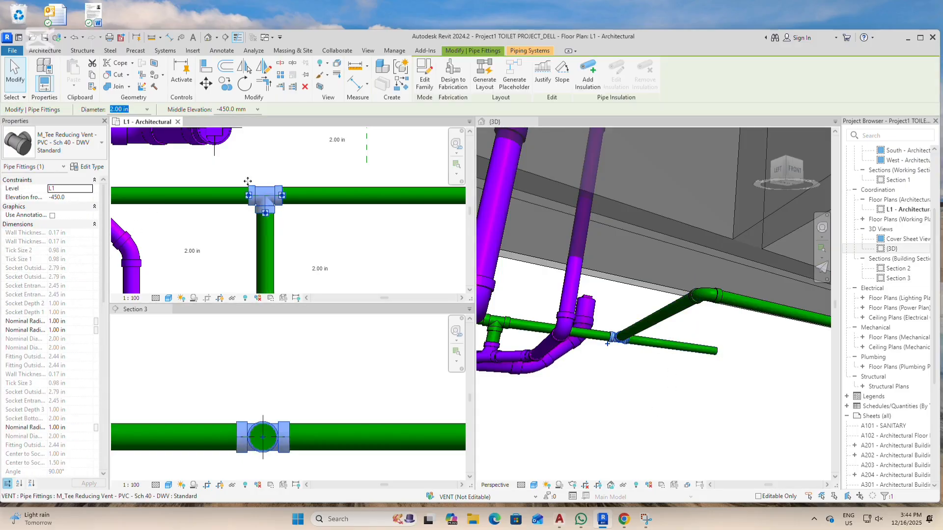
click(58, 136)
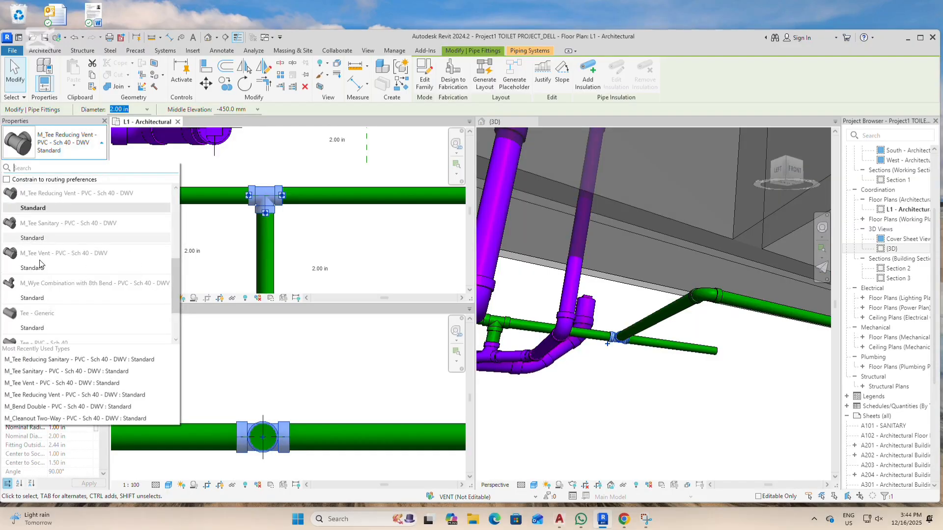
click(34, 298)
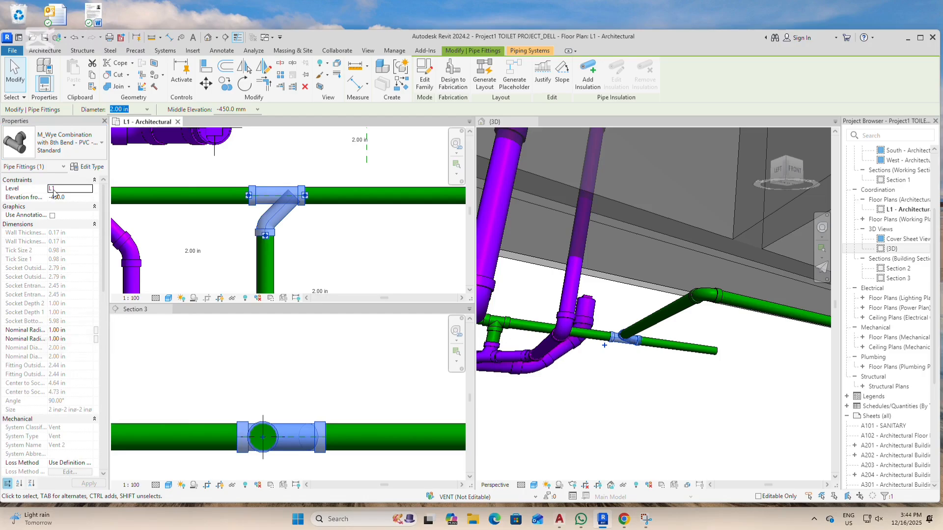
Change the vent junction fitting's type to M_Tee Reducing Sanitary - PVC - Sch 40 - DWV, Standard.
click(69, 142)
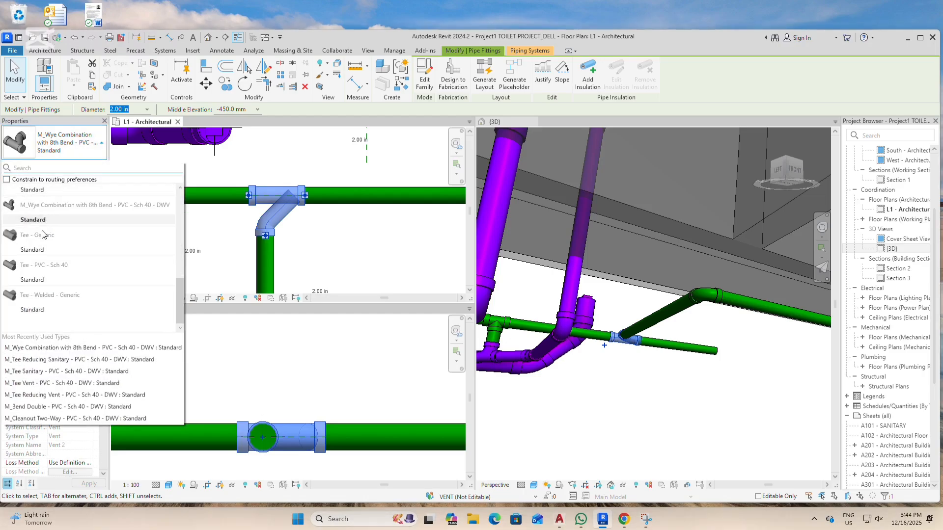
scroll(42, 234, up, 3)
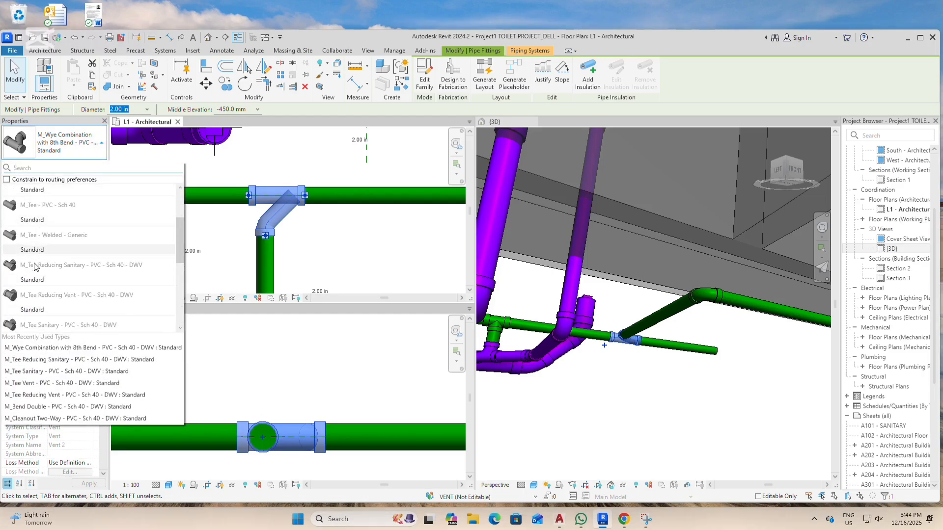
click(32, 280)
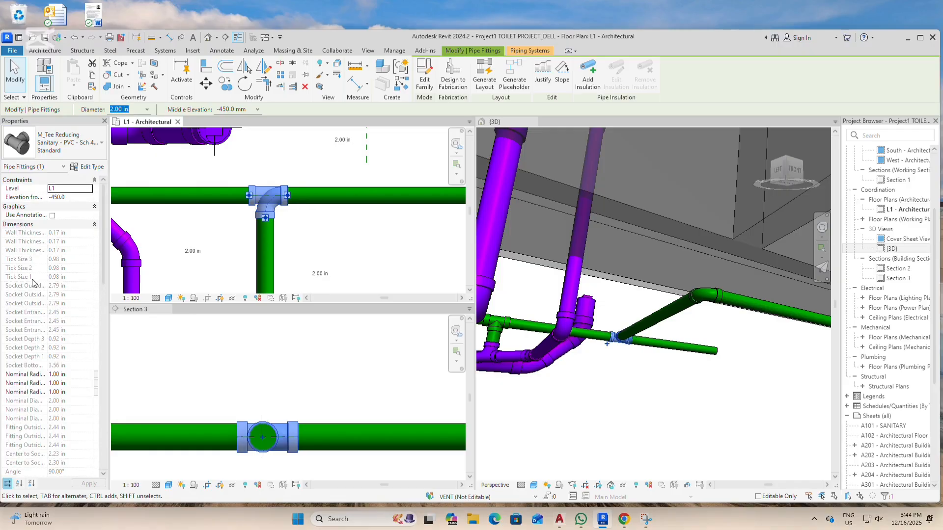
Change the vent junction fitting's type to M_Tee Vent - PVC - Sch 40 - DWV, Standard, and deselect the fitting.
click(68, 142)
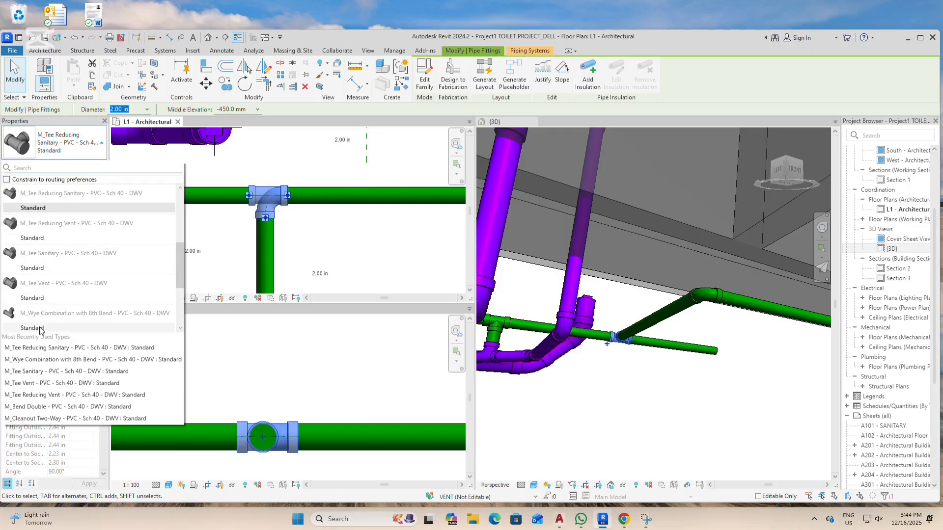
scroll(38, 268, up, 2)
scroll(37, 266, up, 3)
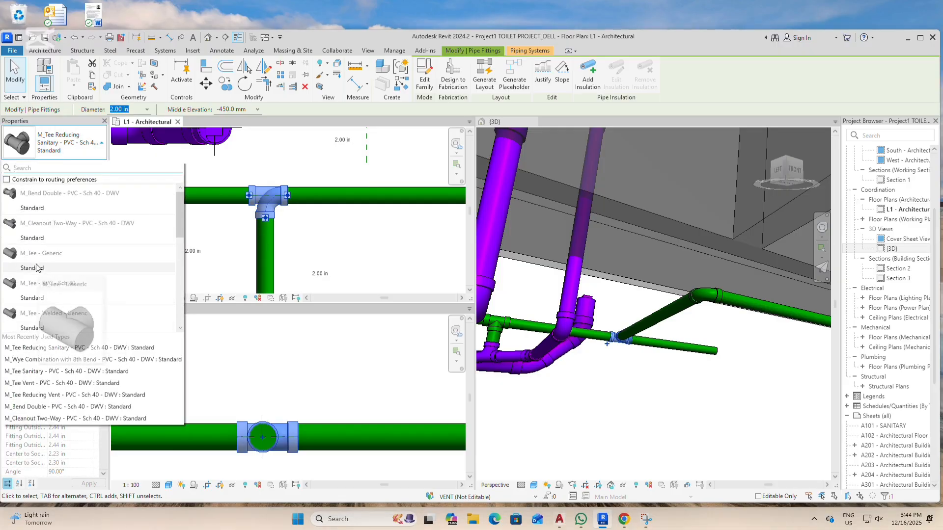
scroll(37, 246, down, 3)
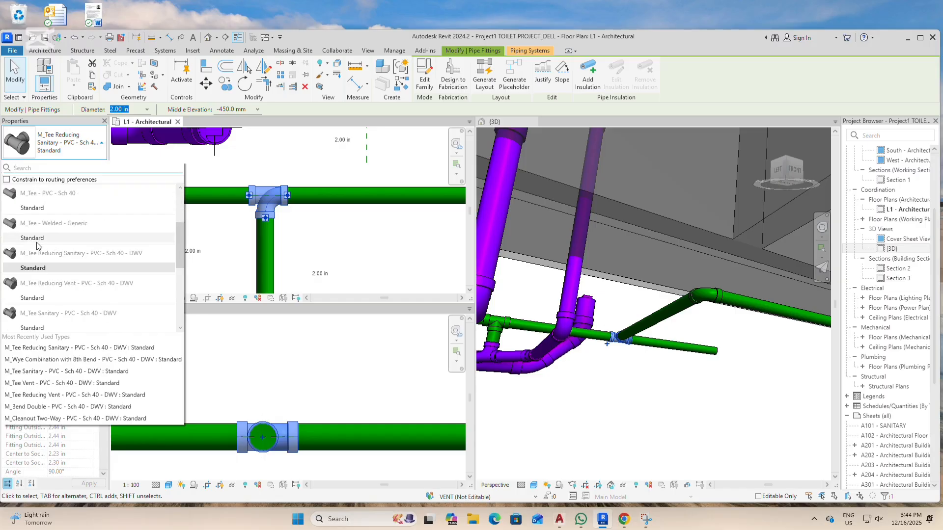
click(32, 269)
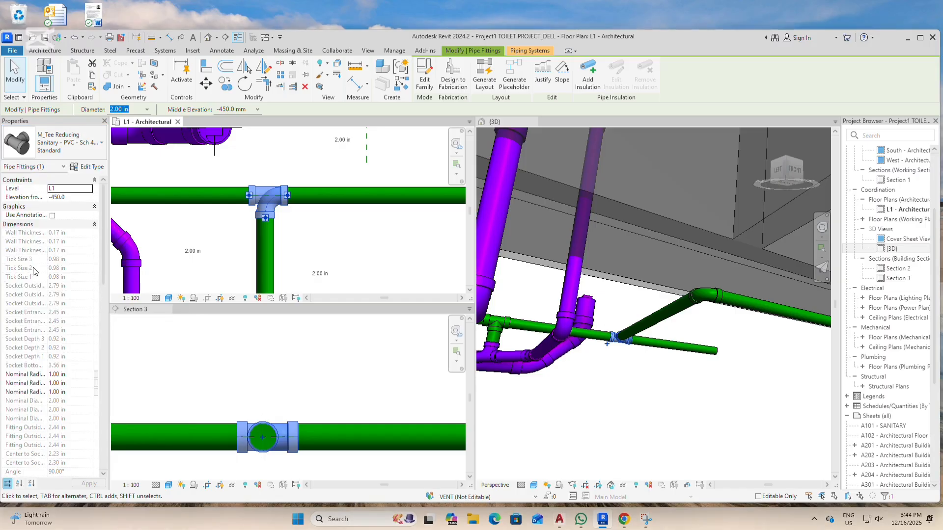
click(45, 146)
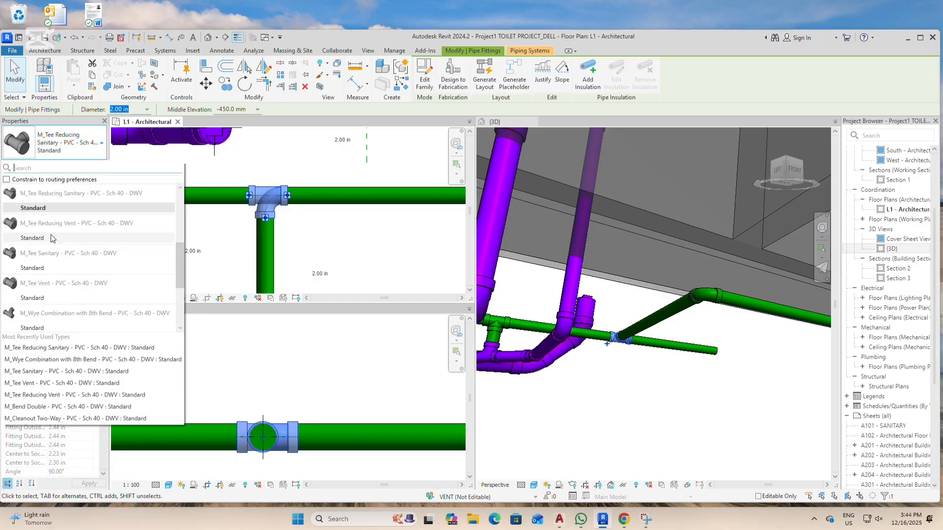
click(32, 295)
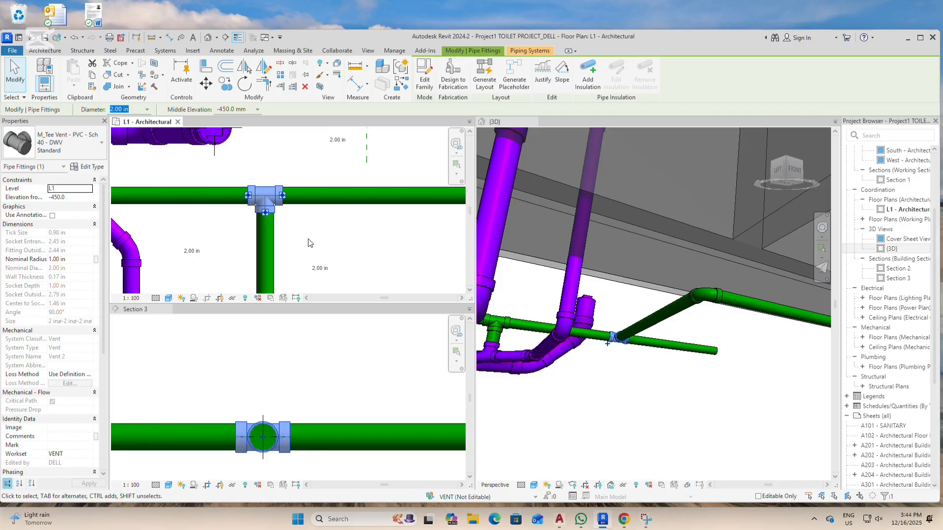
scroll(342, 239, down, 2)
scroll(348, 241, up, 2)
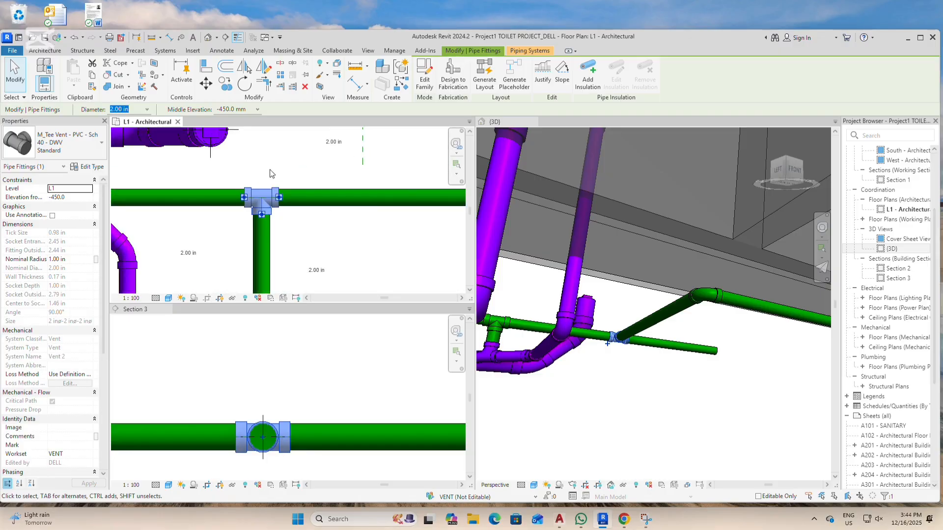
scroll(273, 182, down, 3)
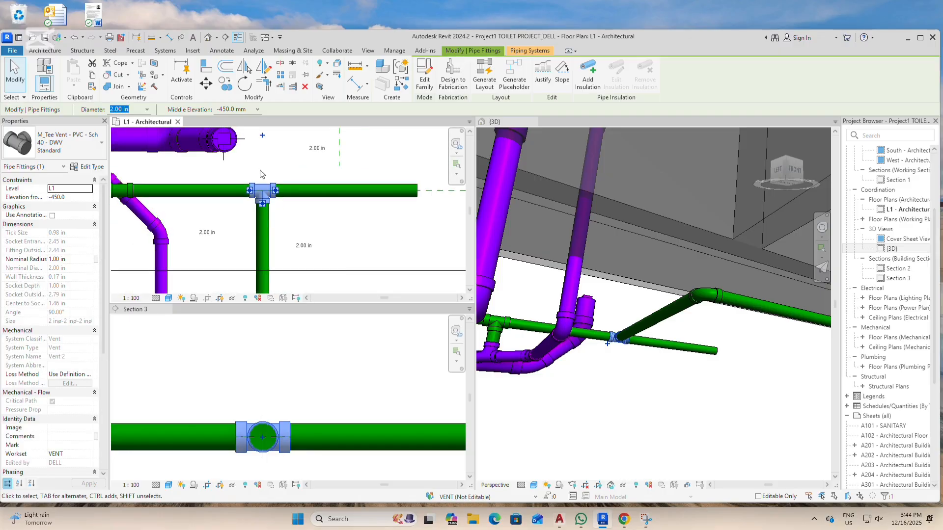
click(286, 215)
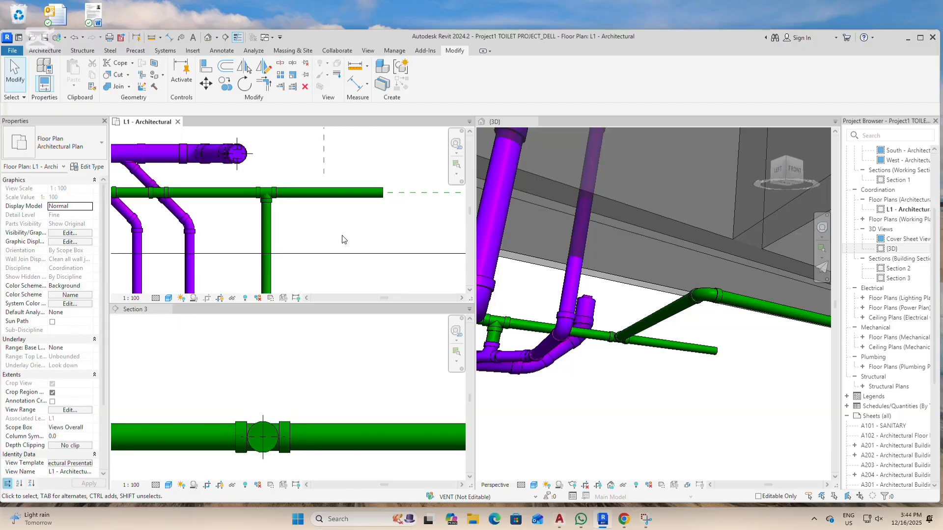
Inspect the vent tee and the vent pipe run beside the lavatories in the plan and in 3D.
scroll(339, 231, down, 3)
scroll(309, 169, down, 2)
scroll(314, 193, up, 4)
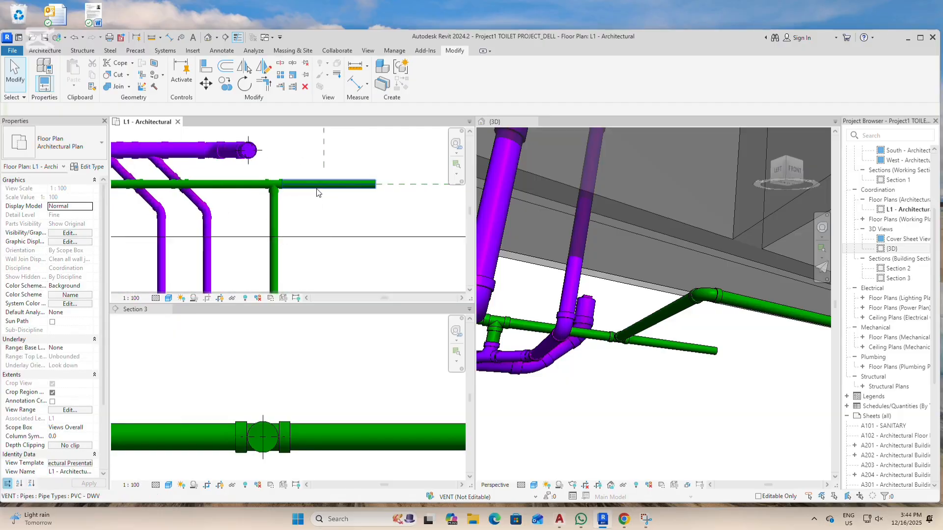
scroll(318, 192, down, 3)
scroll(712, 388, down, 2)
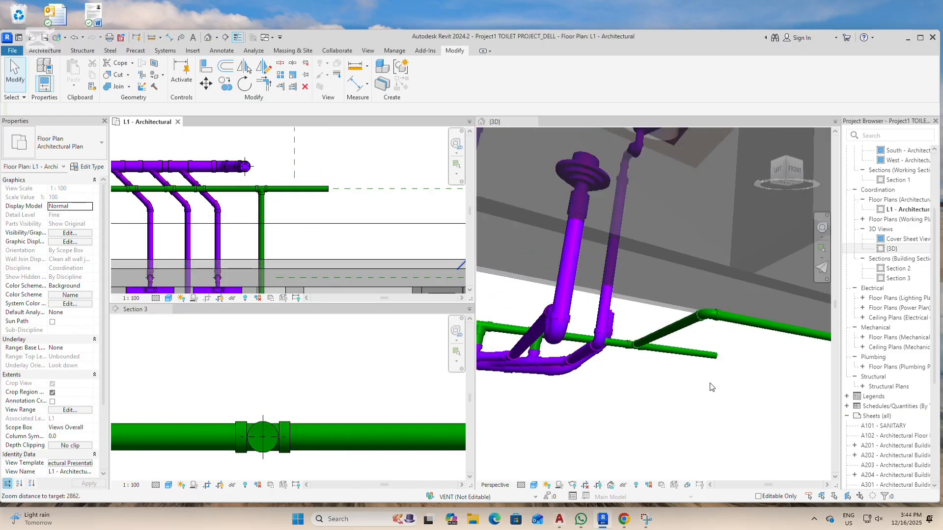
scroll(712, 387, down, 1)
scroll(517, 383, down, 3)
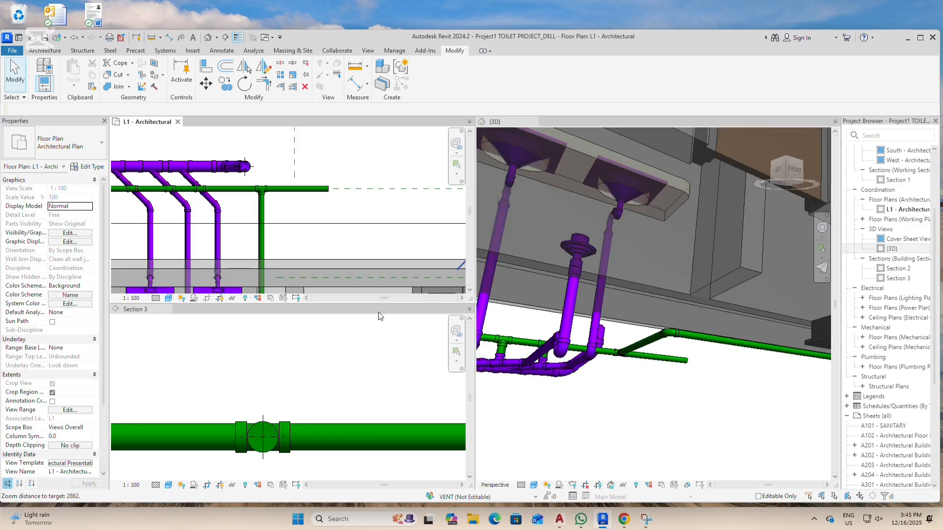
scroll(307, 164, down, 3)
scroll(276, 276, up, 3)
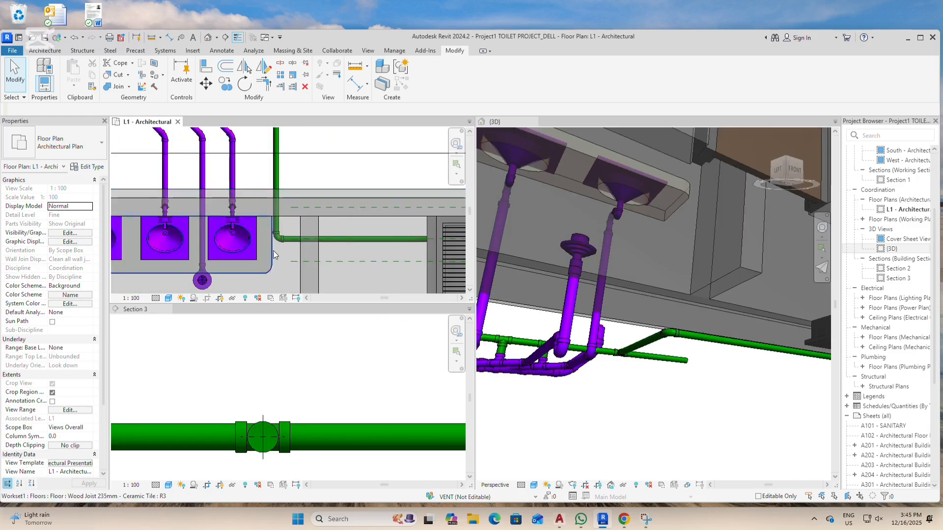
scroll(520, 384, up, 3)
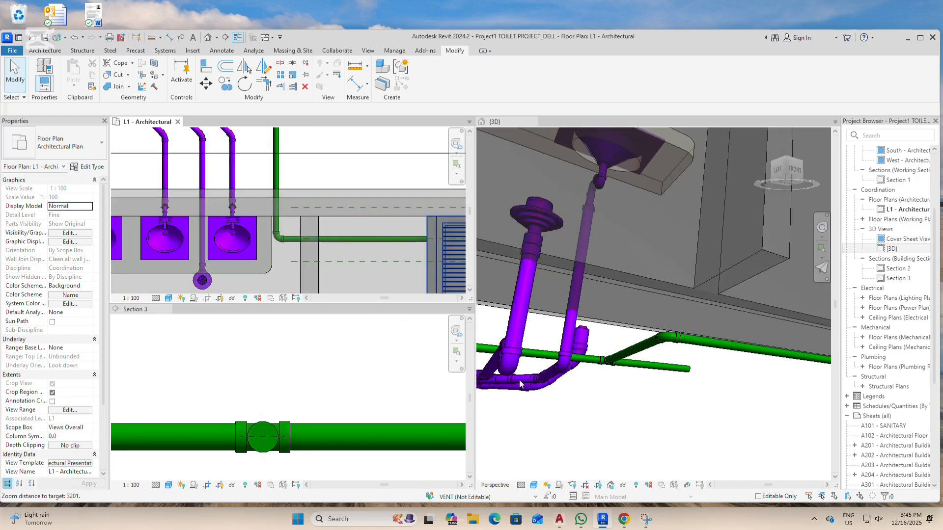
scroll(347, 260, up, 2)
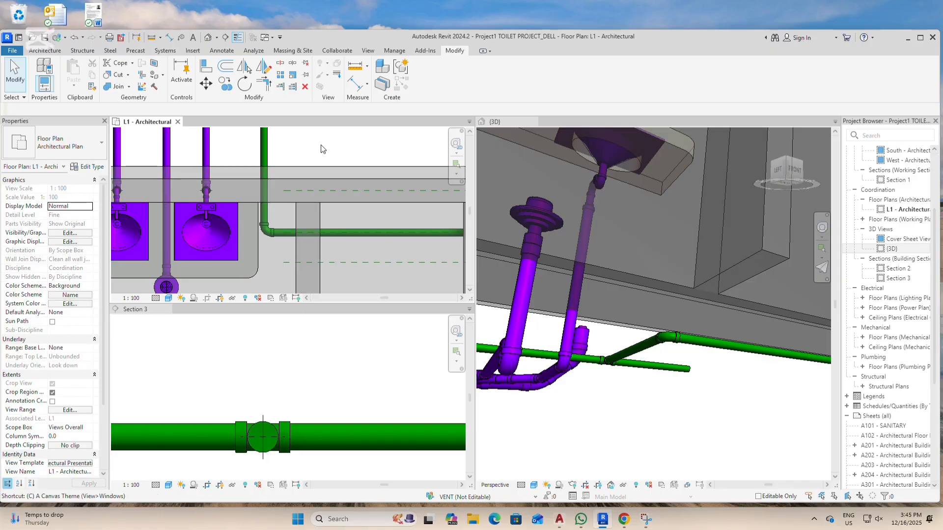
Place an M_Floor Drain - Round, 100 mm Strainer - 50 mm Drain on L1, beside the lavatory counter and below the vent pipe elbow.
key(c)
key(m)
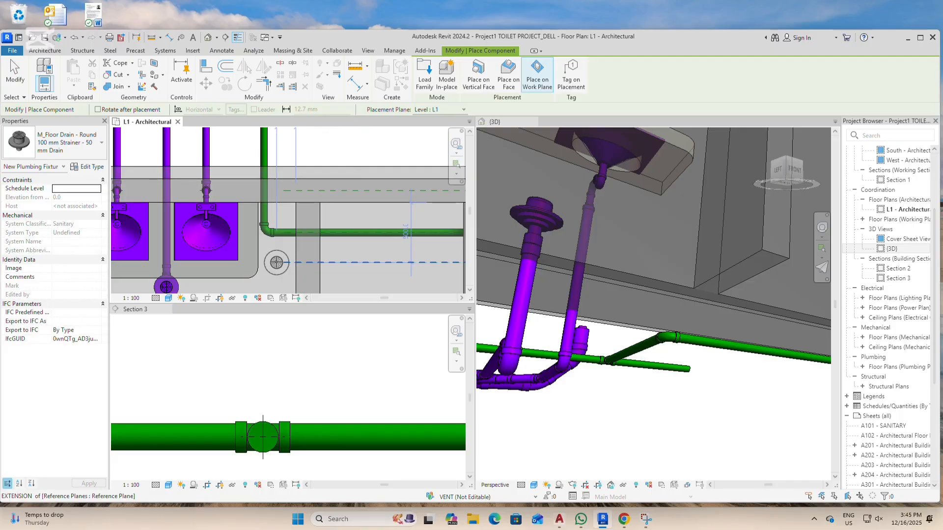
click(277, 262)
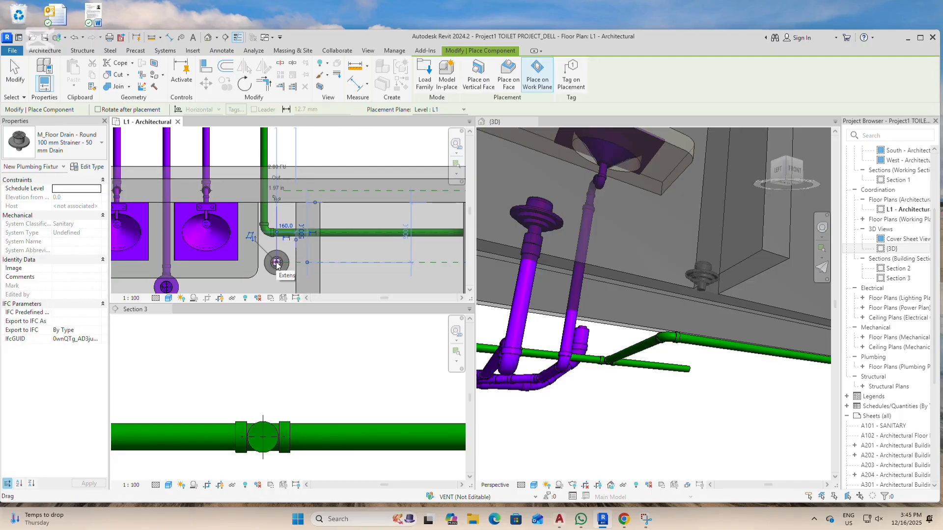
key(Escape)
key(Escape)
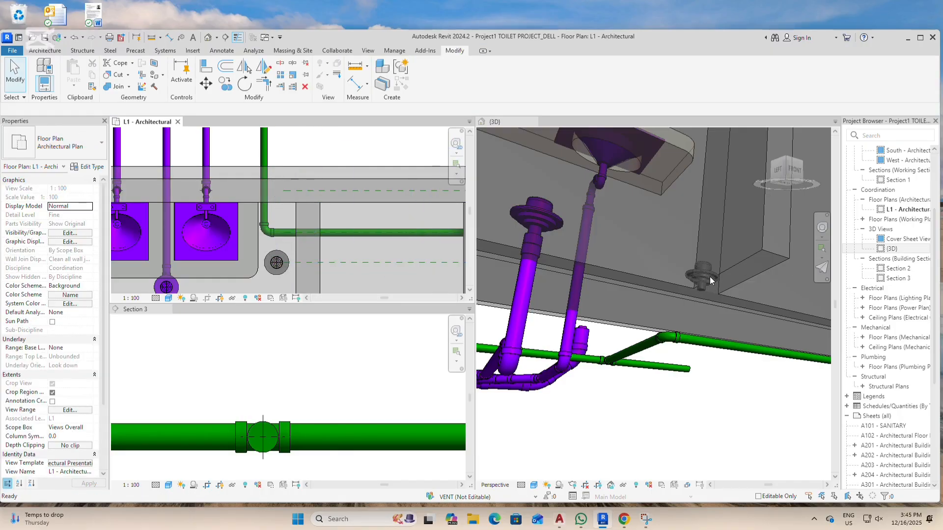
Examine the new floor drain in 3D and look for its location along the vent line in Section 3.
click(727, 385)
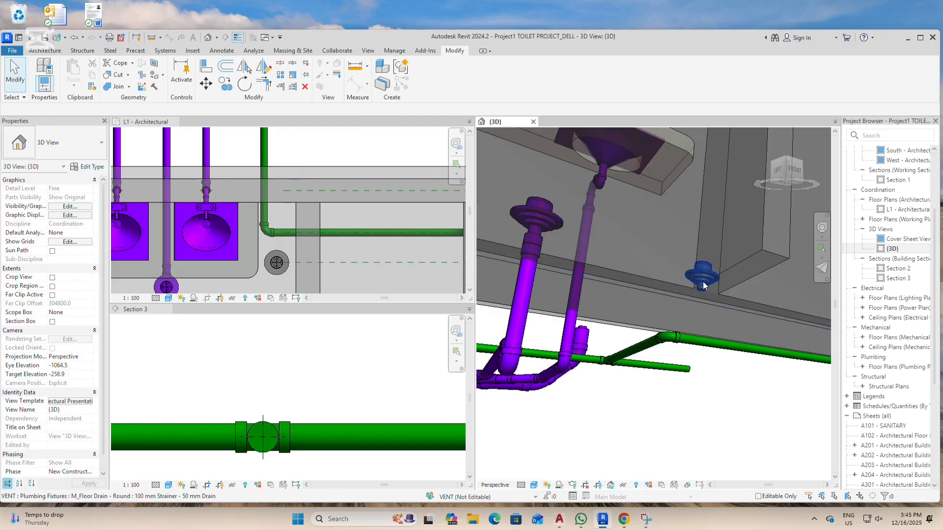
scroll(293, 274, down, 2)
scroll(290, 366, down, 9)
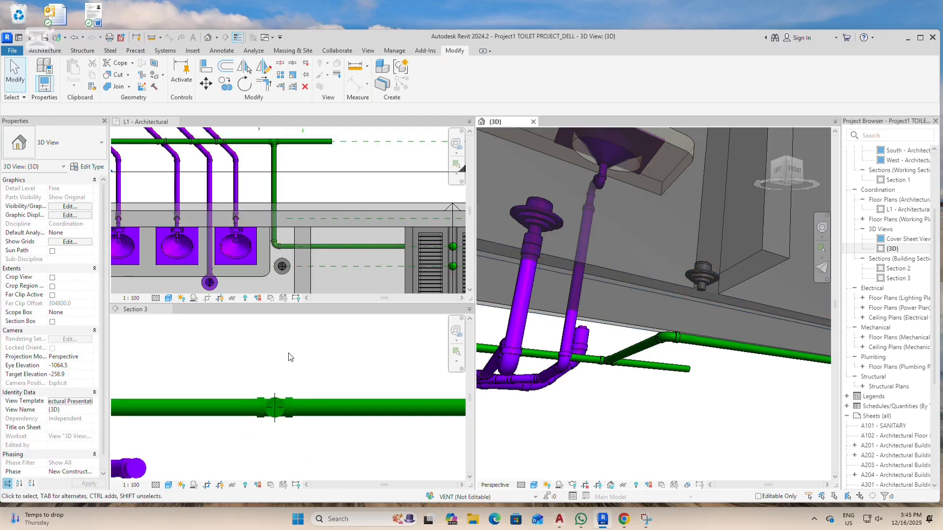
scroll(274, 390, down, 2)
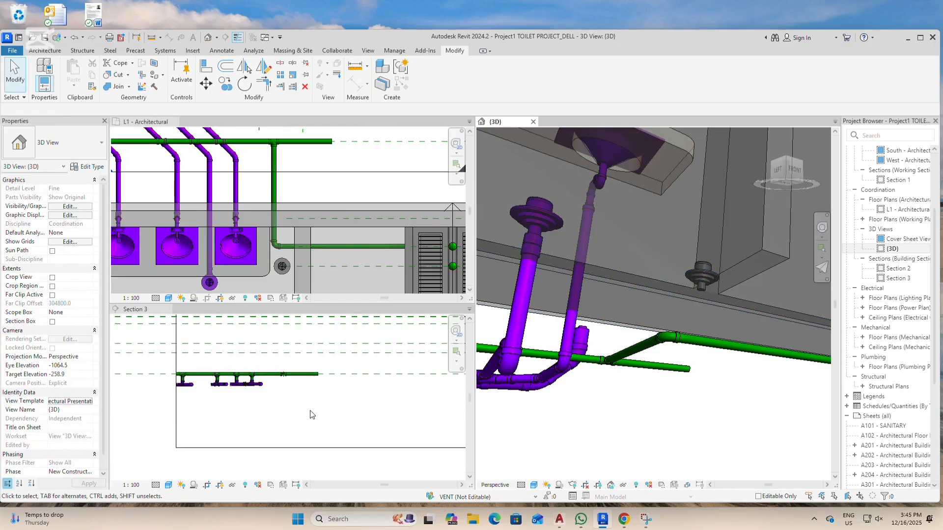
scroll(311, 411, up, 2)
scroll(256, 396, down, 4)
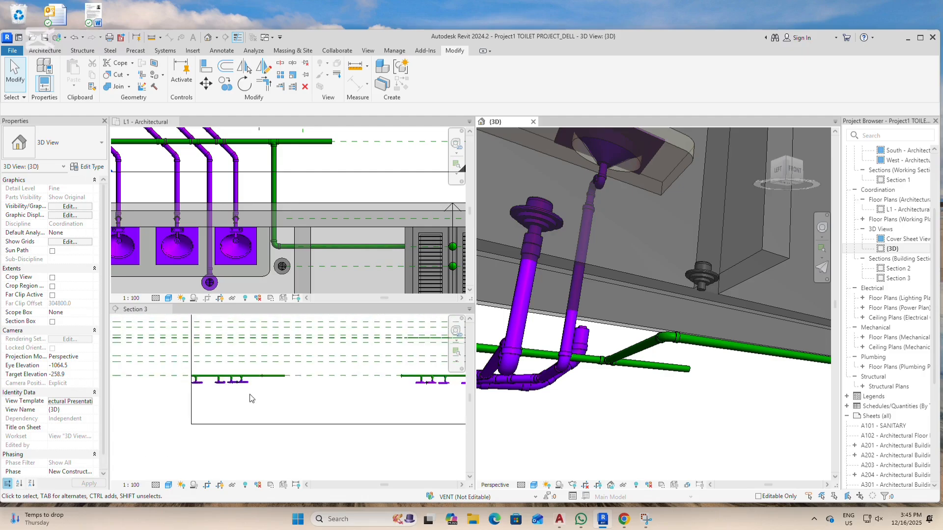
scroll(236, 384, up, 3)
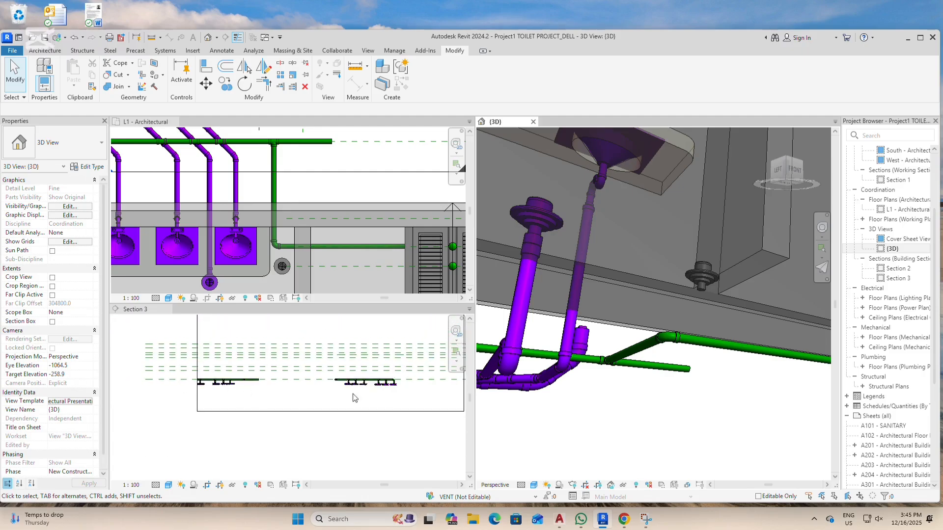
scroll(248, 382, up, 3)
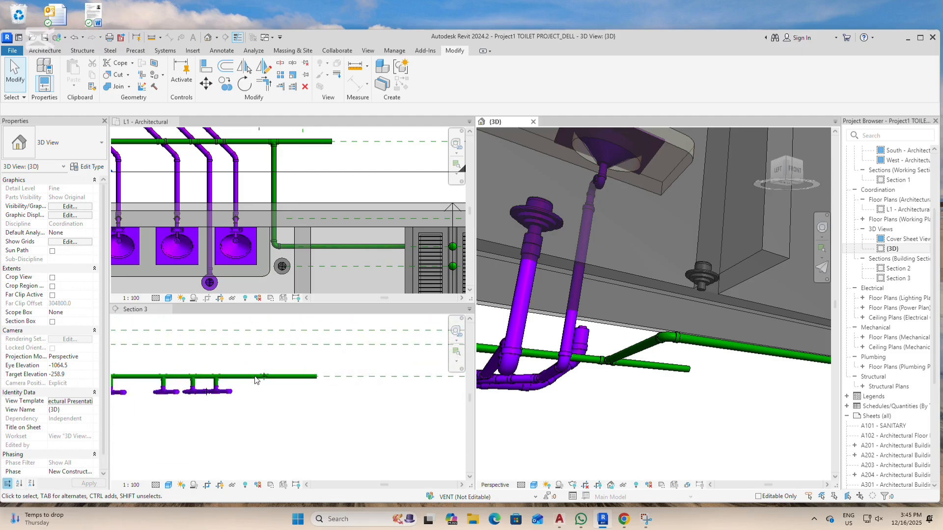
scroll(320, 377, down, 3)
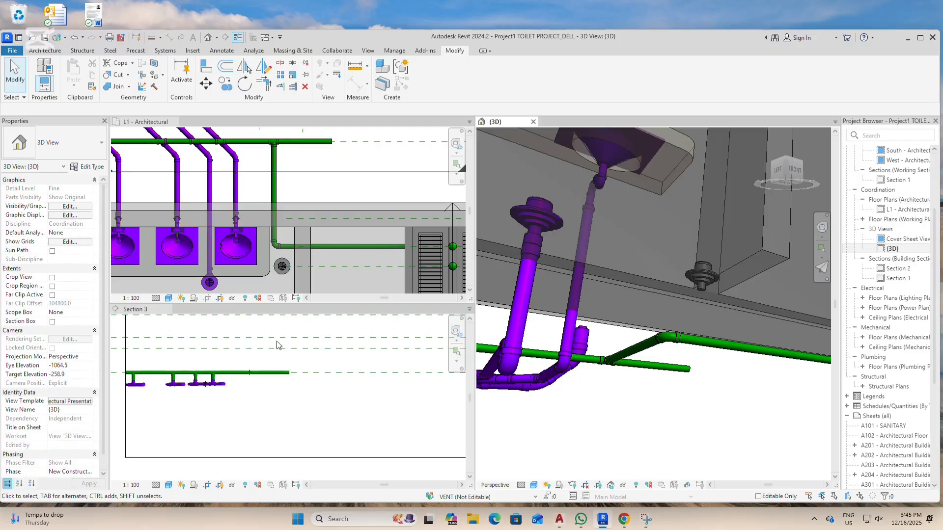
scroll(301, 163, down, 3)
Move the Section 3 line in the L1 plan through the wall and into the room, just past the new floor drain.
click(300, 166)
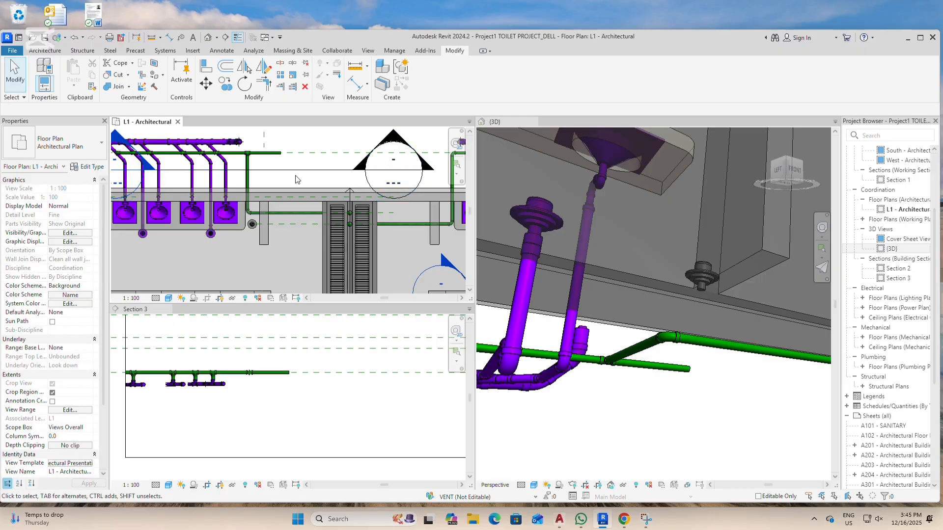
click(290, 172)
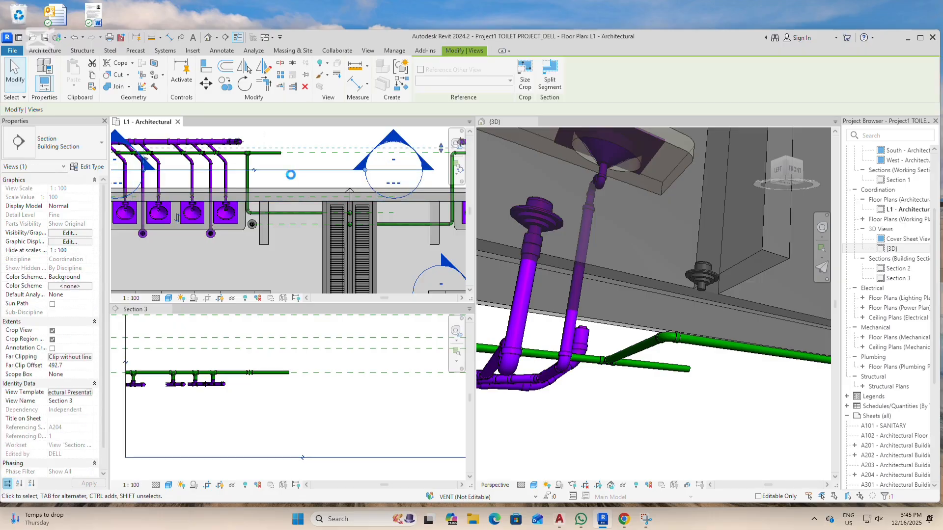
drag(291, 174, 291, 192)
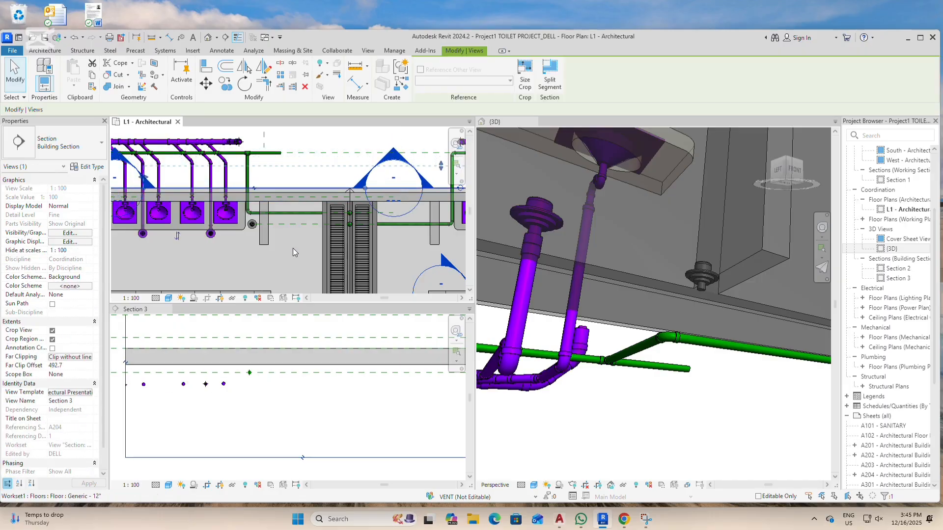
key(Down)
key(Down)
scroll(288, 284, down, 2)
key(Down)
key(Down)
scroll(277, 241, up, 3)
key(Down)
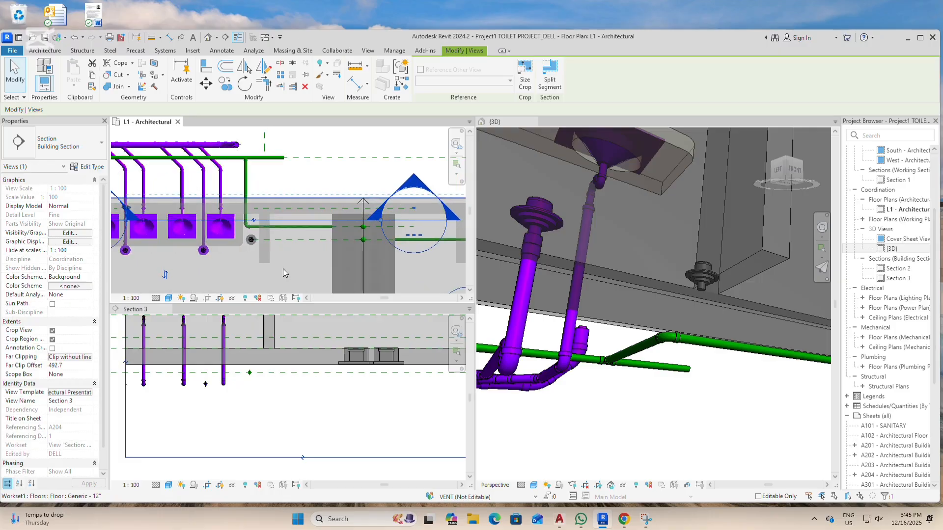
key(Down)
key(Down)
key(Down)
key(Down)
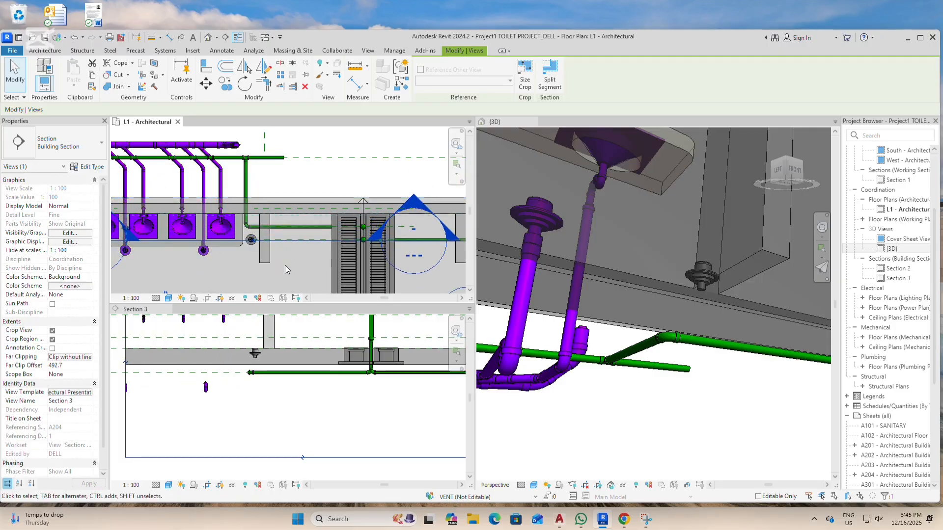
key(Down)
key(Down)
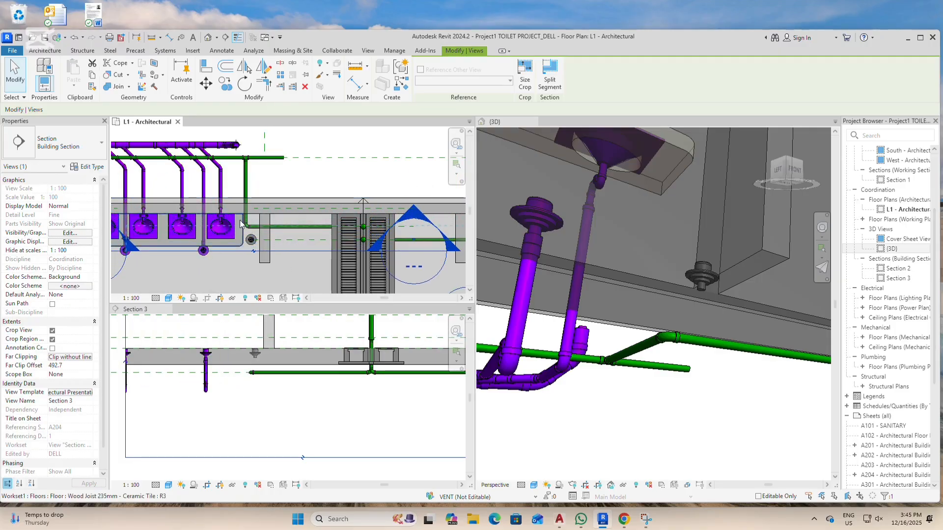
Extend Section 3's far clip boundary beyond the main drainage and vent pipes, to an offset of about 2422 mm.
scroll(303, 223, down, 2)
scroll(310, 250, up, 2)
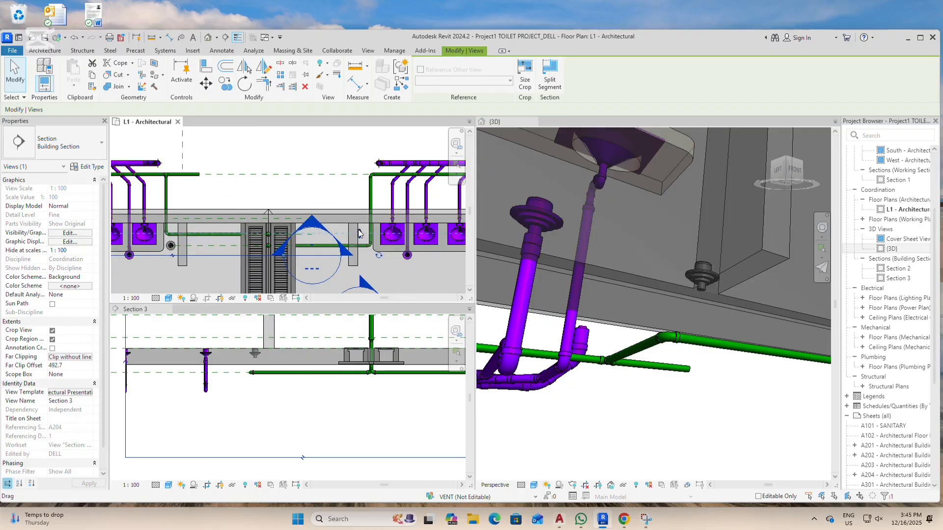
drag(360, 234, 358, 196)
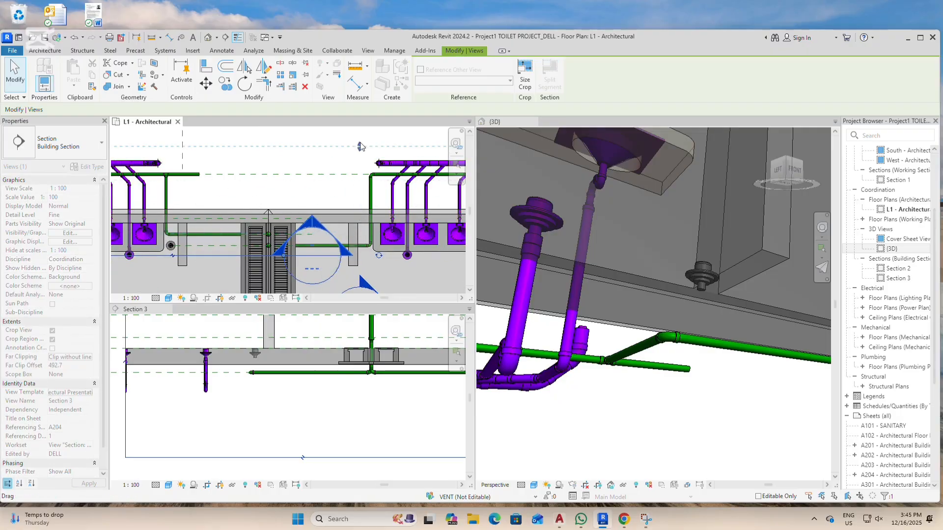
drag(359, 143, 359, 145)
scroll(282, 378, up, 4)
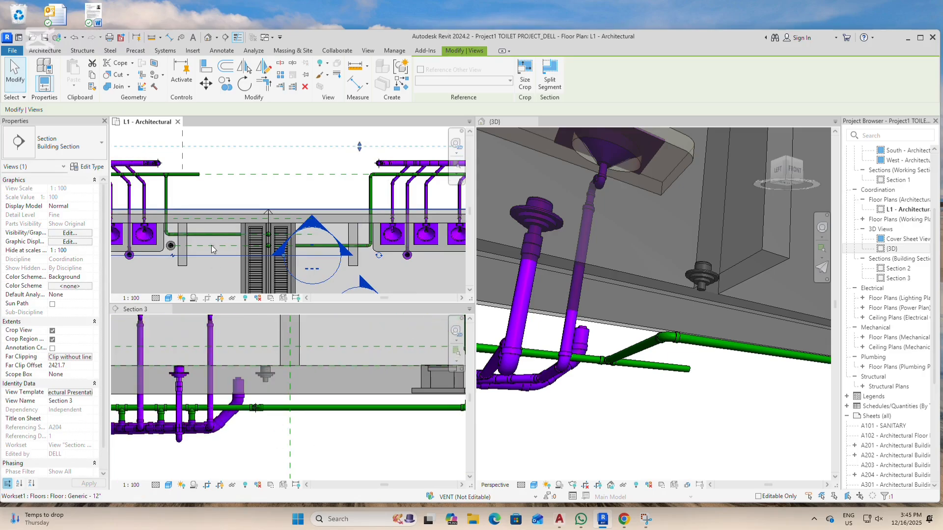
scroll(172, 247, up, 2)
click(173, 245)
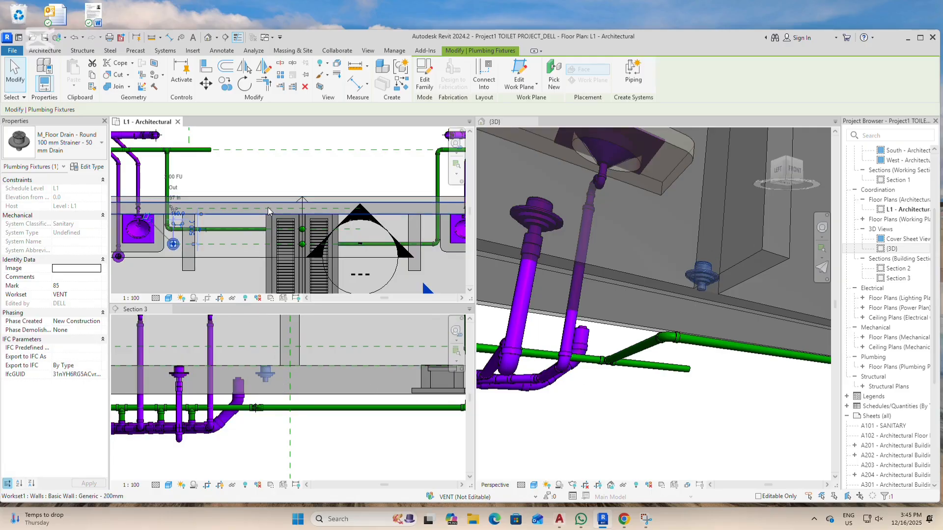
scroll(350, 228, down, 1)
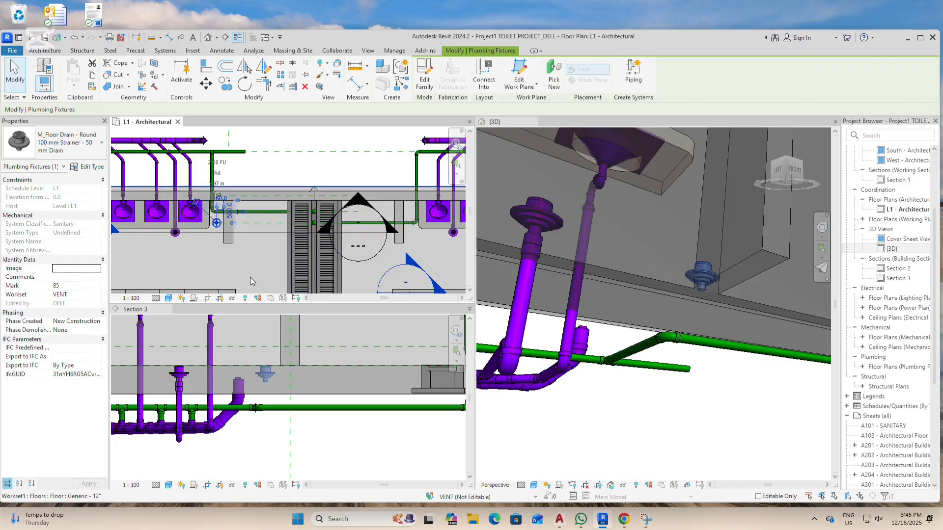
key(Escape)
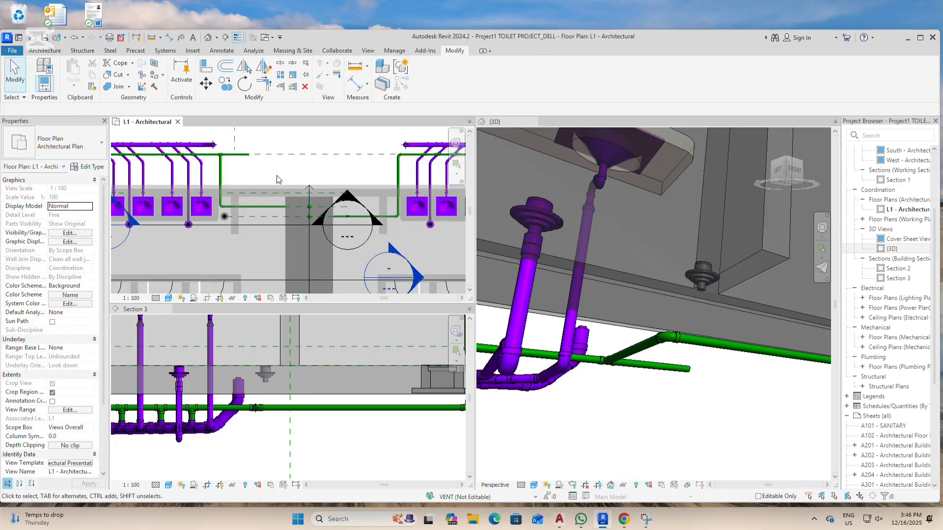
Copy the straight 2.00 in waste pipe behind the end lavatory horizontally to the far side of the vertical green vent run in L1.
scroll(200, 170, up, 3)
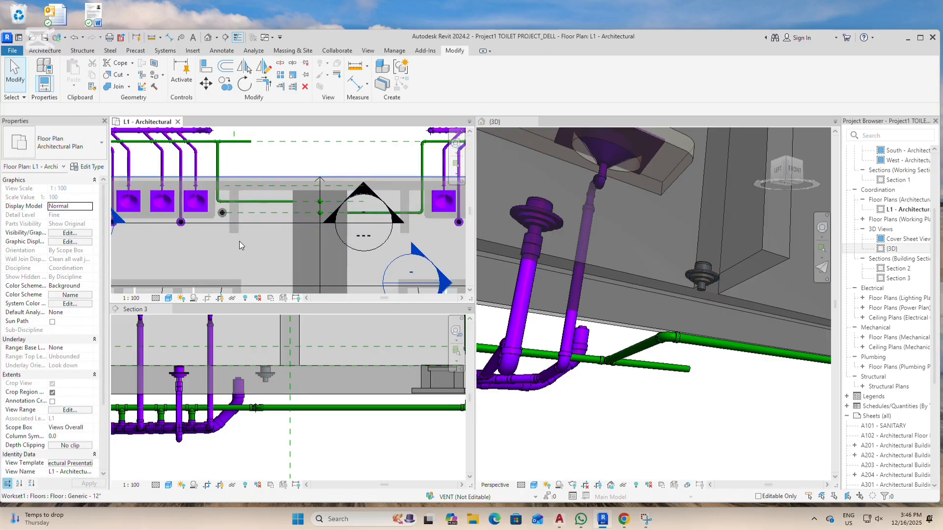
click(193, 169)
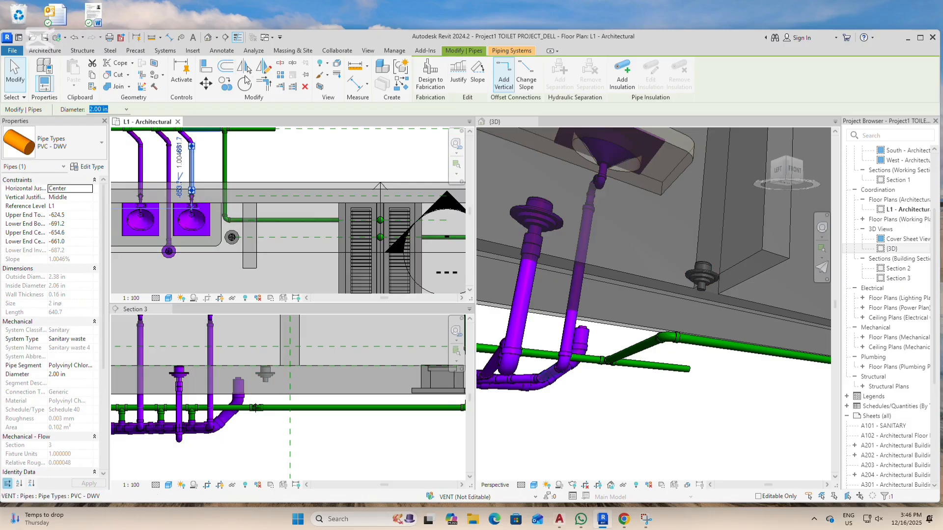
click(229, 88)
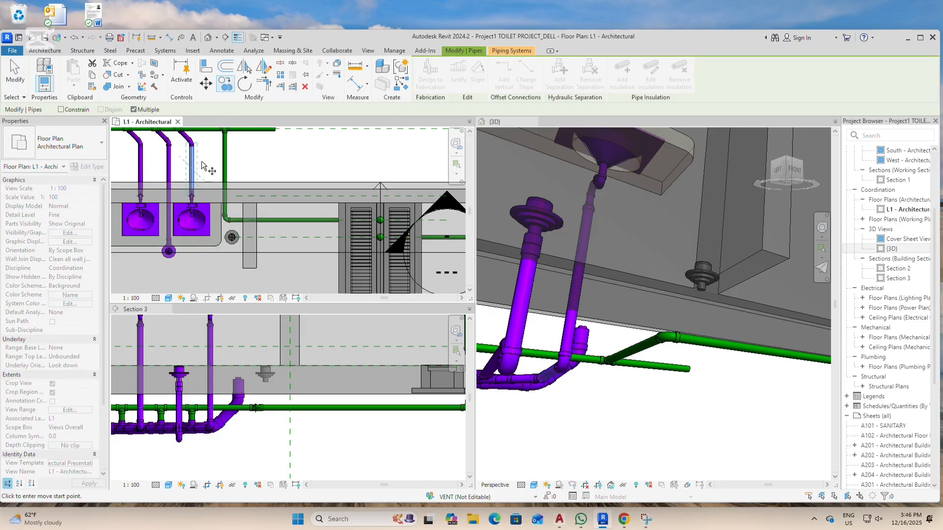
click(201, 166)
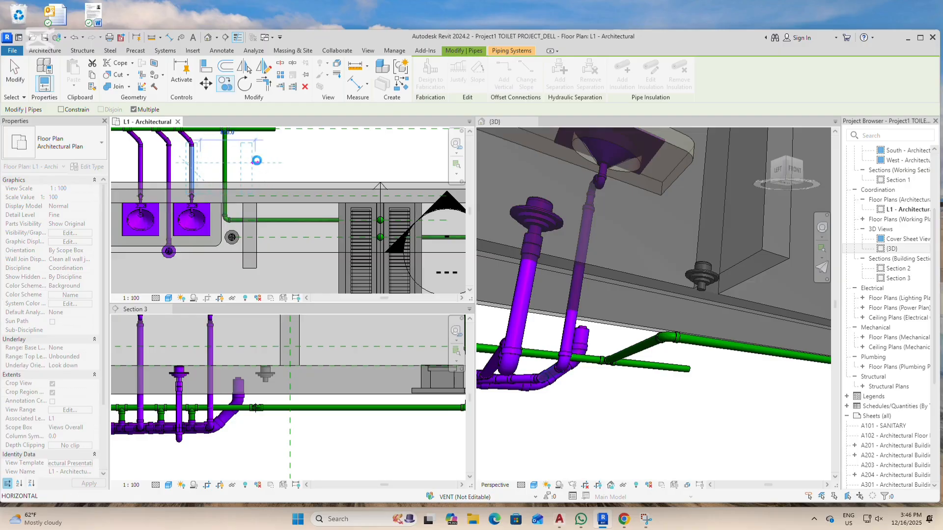
click(257, 161)
key(Escape)
scroll(238, 184, up, 2)
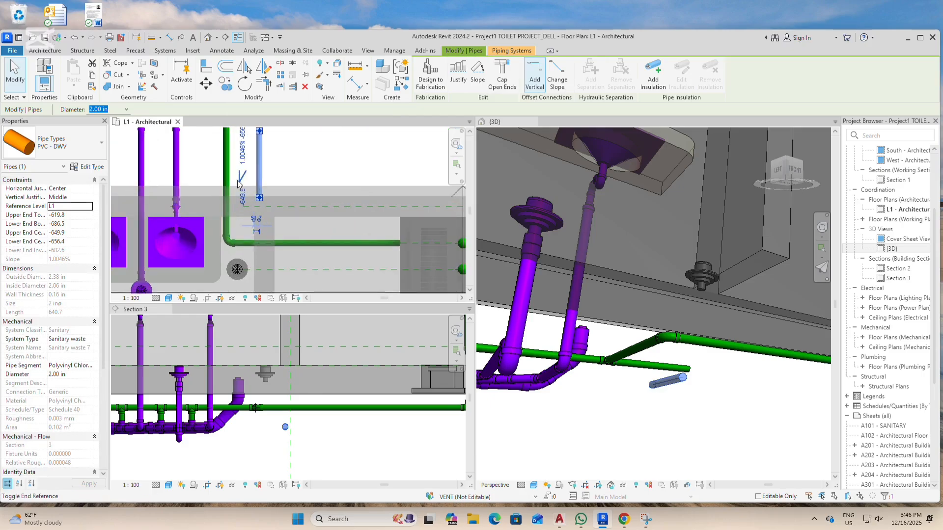
scroll(238, 184, up, 2)
scroll(240, 180, down, 1)
scroll(260, 148, down, 1)
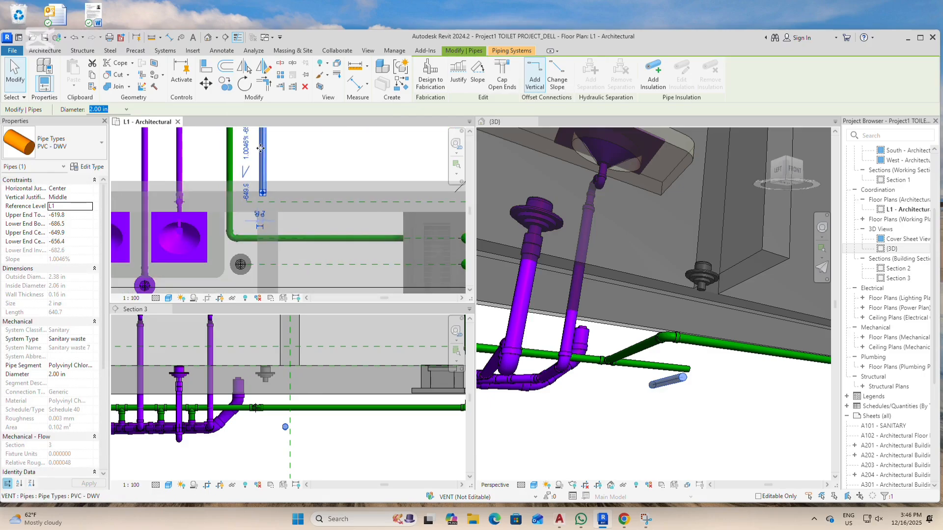
scroll(256, 208, up, 1)
key(Escape)
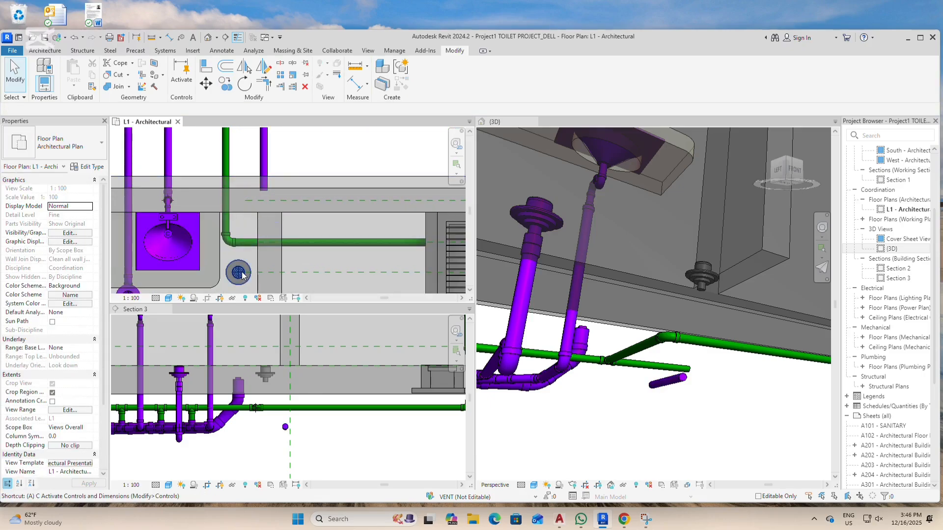
Align the copied waste pipe with the new floor drain's left/right centre line in the L1 plan.
key(l)
scroll(241, 269, up, 1)
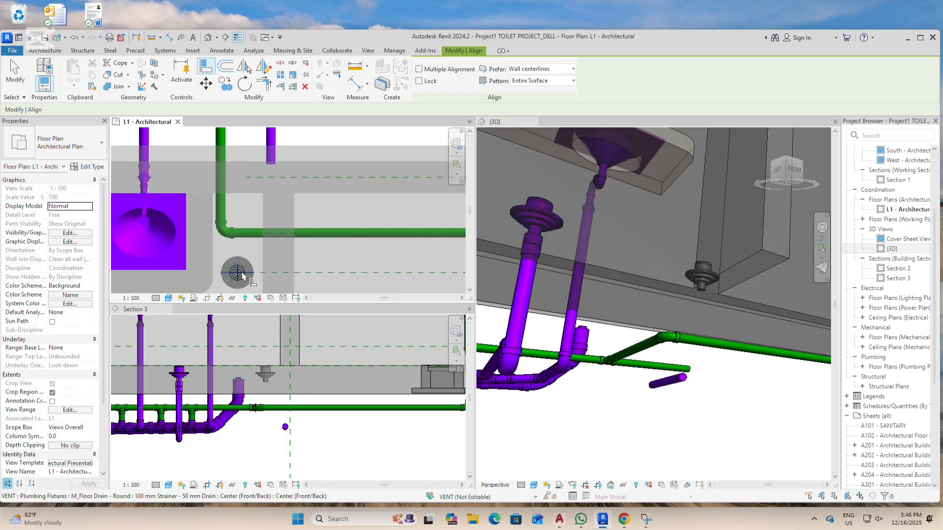
click(238, 264)
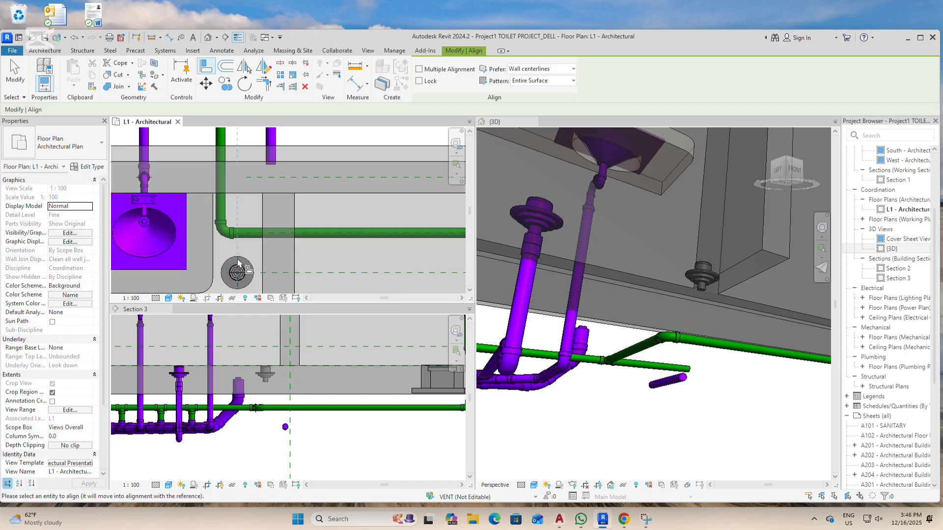
click(270, 155)
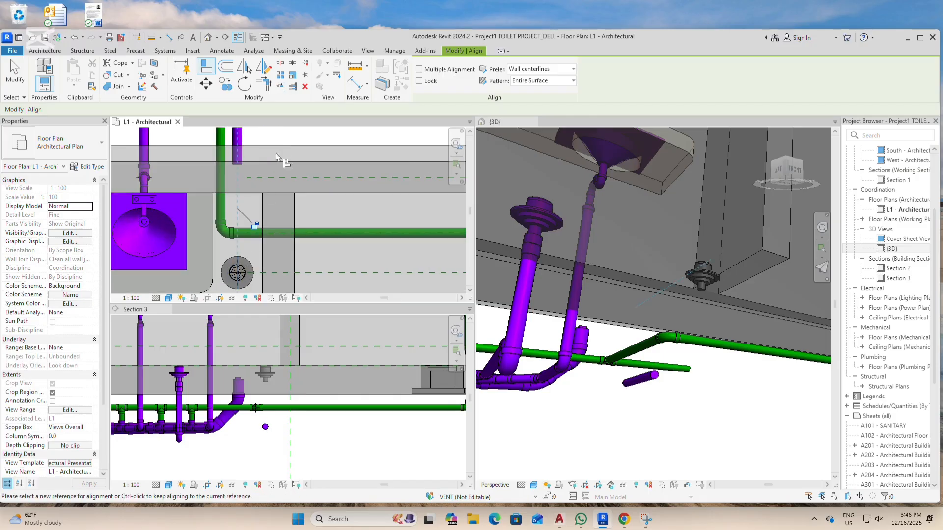
scroll(319, 247, down, 1)
scroll(318, 247, down, 4)
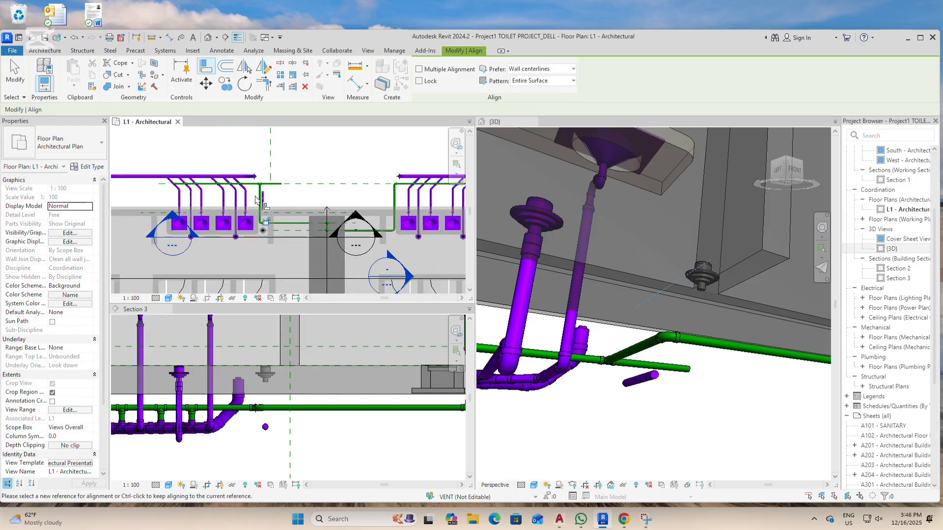
scroll(332, 196, down, 2)
key(Escape)
Move the Section 2 line from the toilet stalls to just beside the new floor drain, between it and the lavatories.
scroll(342, 278, up, 3)
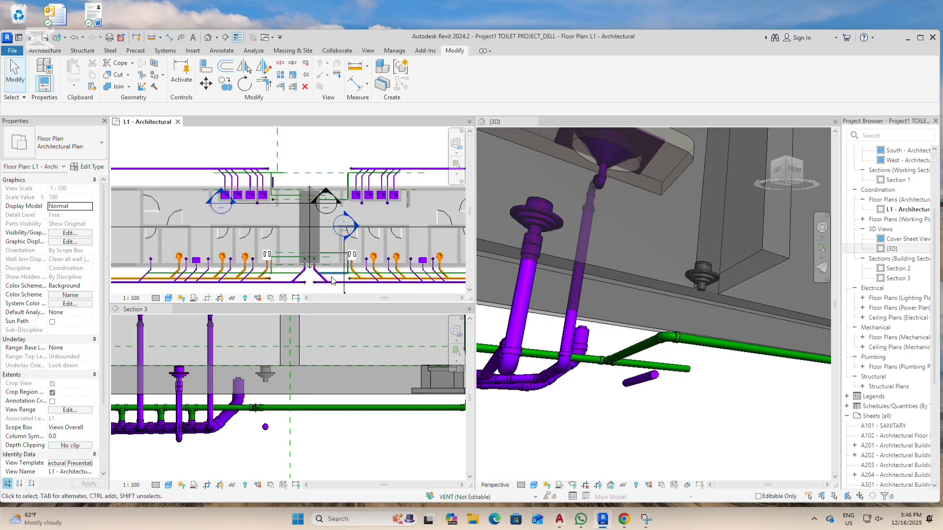
scroll(342, 276, up, 2)
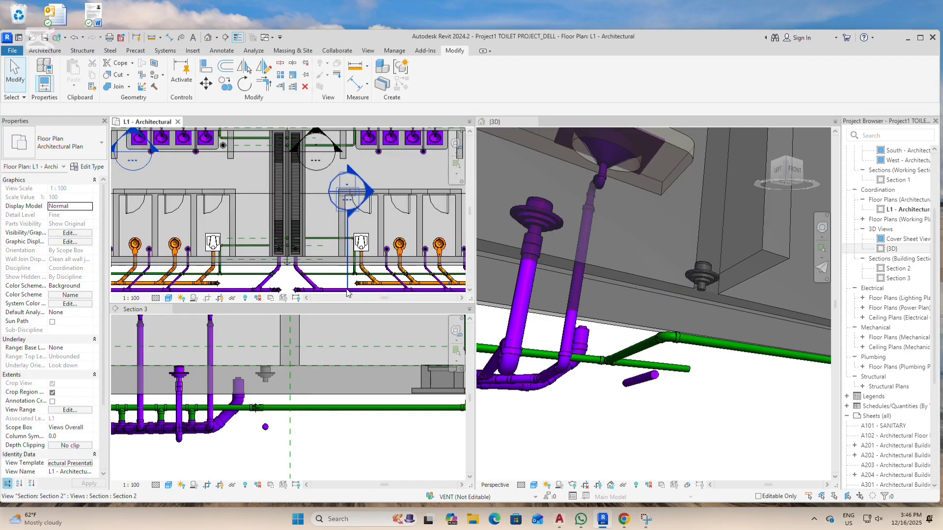
click(349, 284)
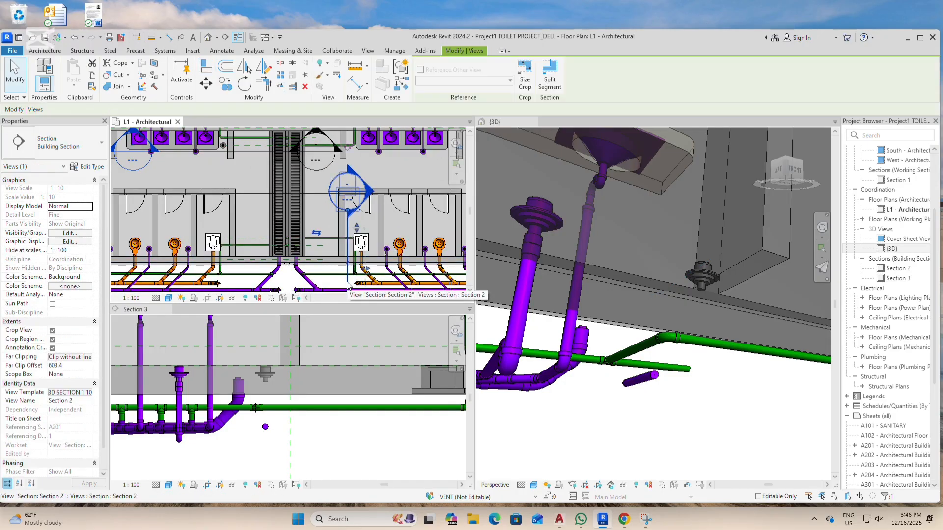
click(206, 88)
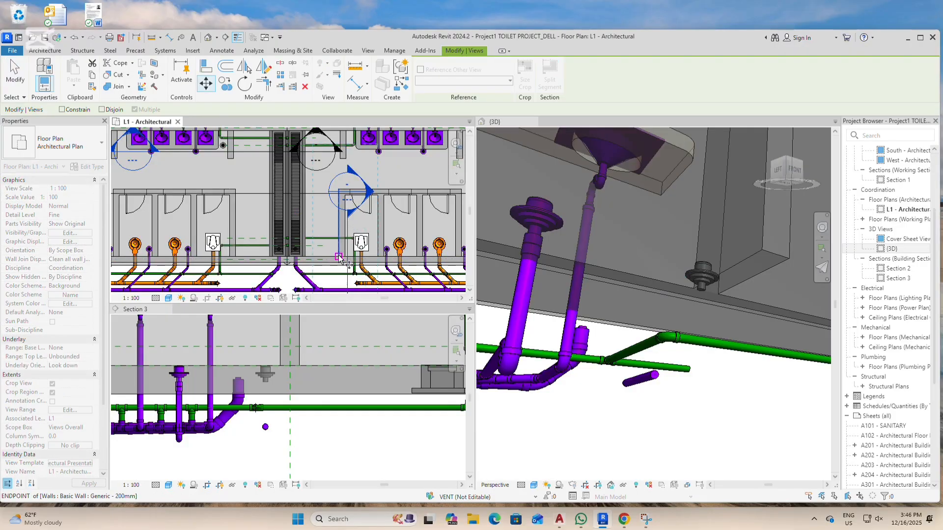
click(348, 284)
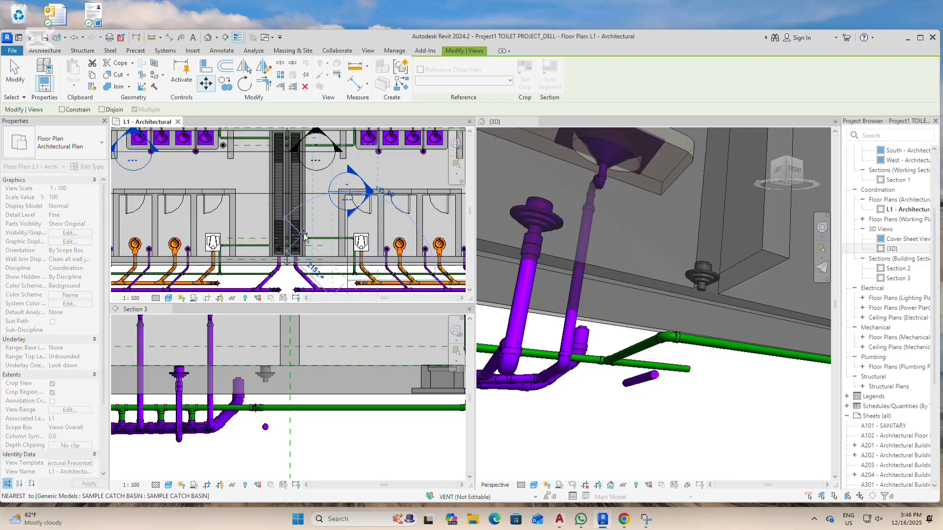
click(217, 156)
scroll(251, 233, up, 3)
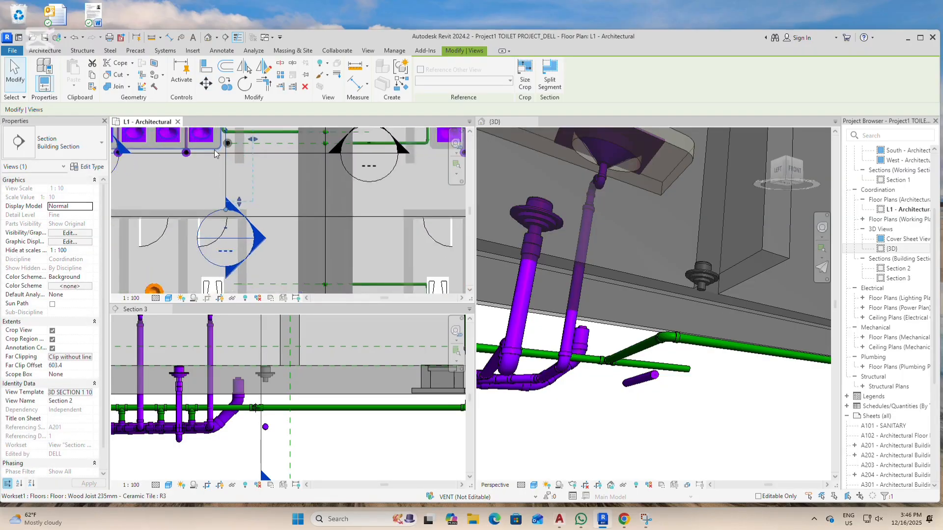
scroll(240, 218, up, 2)
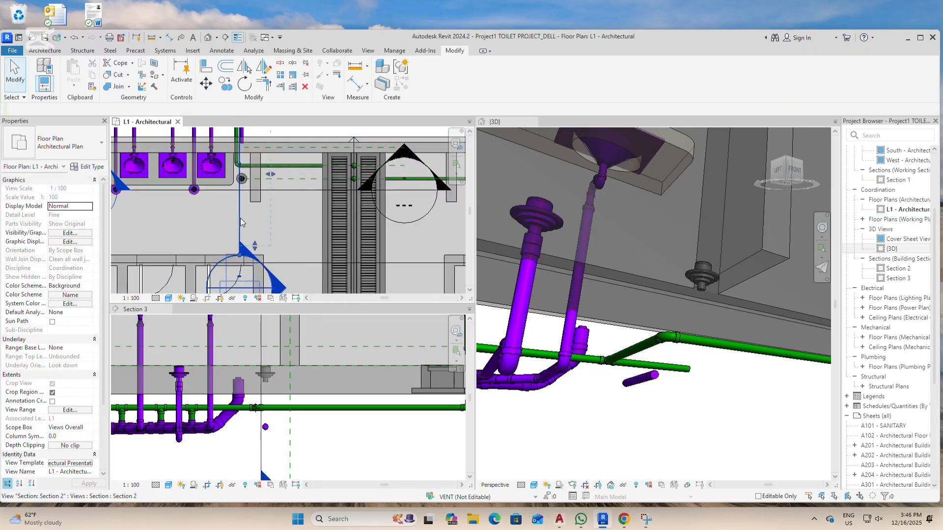
drag(238, 222, 230, 223)
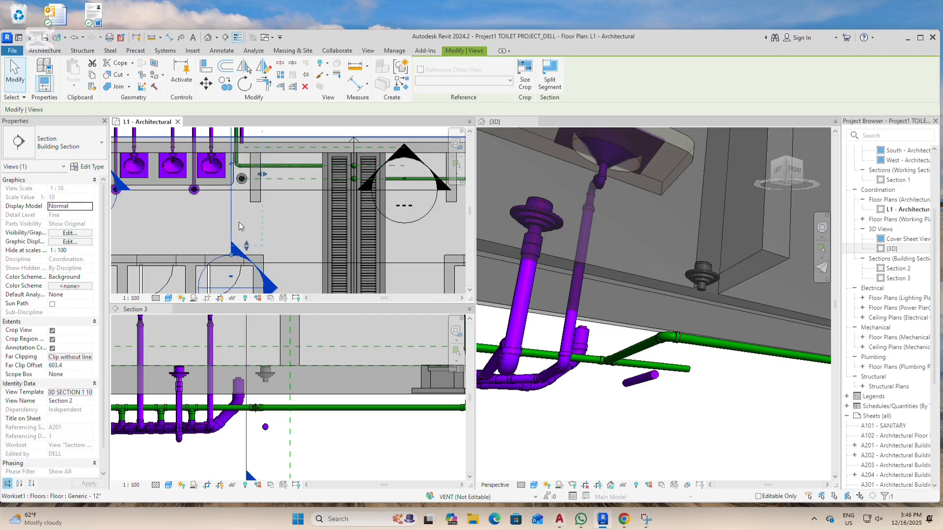
Open the Section 2 view and frame the floor drain together with the vent pipe and copied waste pipe.
right_click(235, 223)
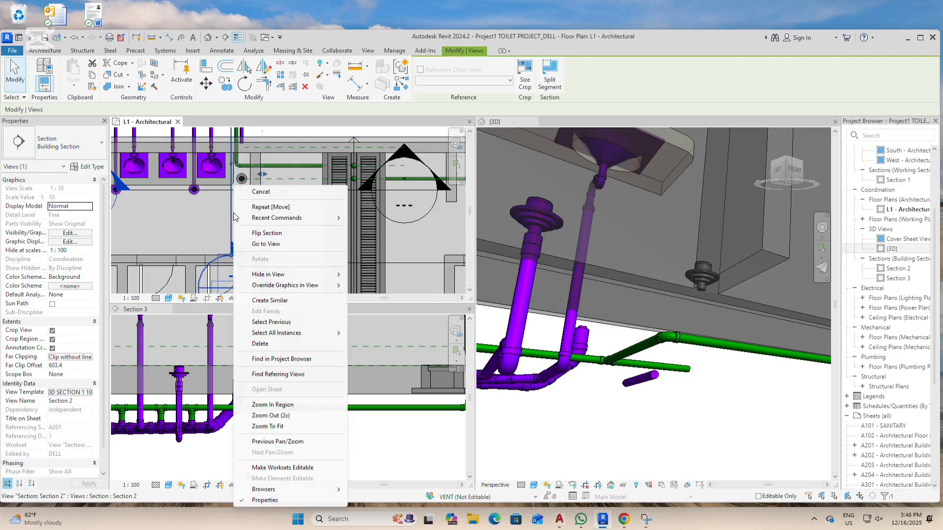
click(266, 244)
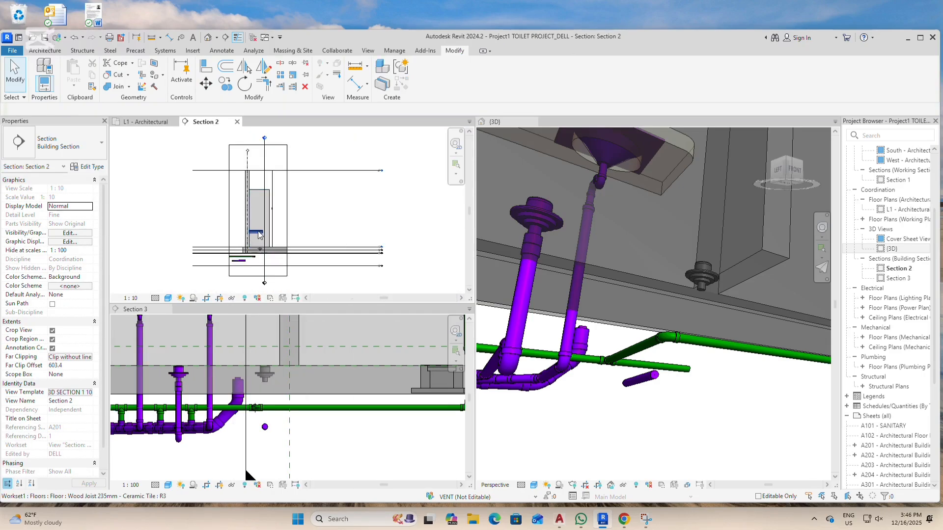
scroll(255, 281, up, 4)
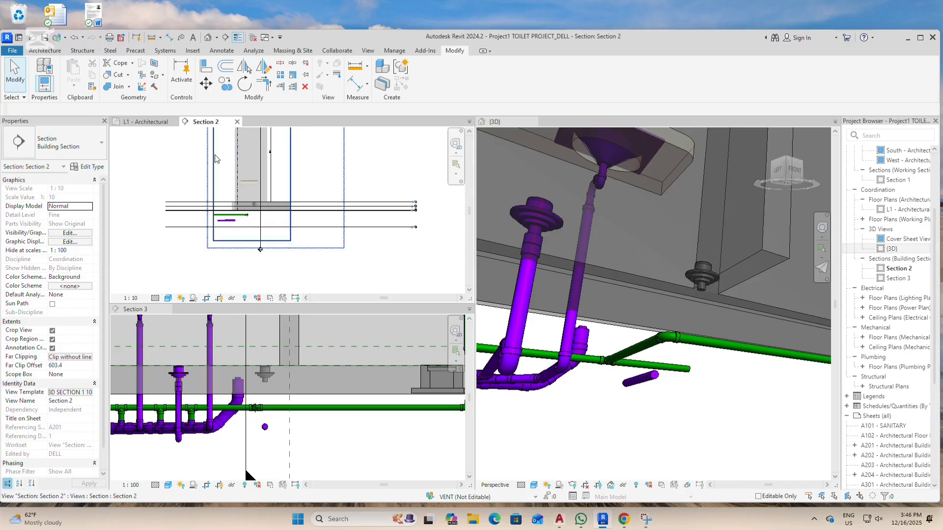
scroll(246, 182, up, 5)
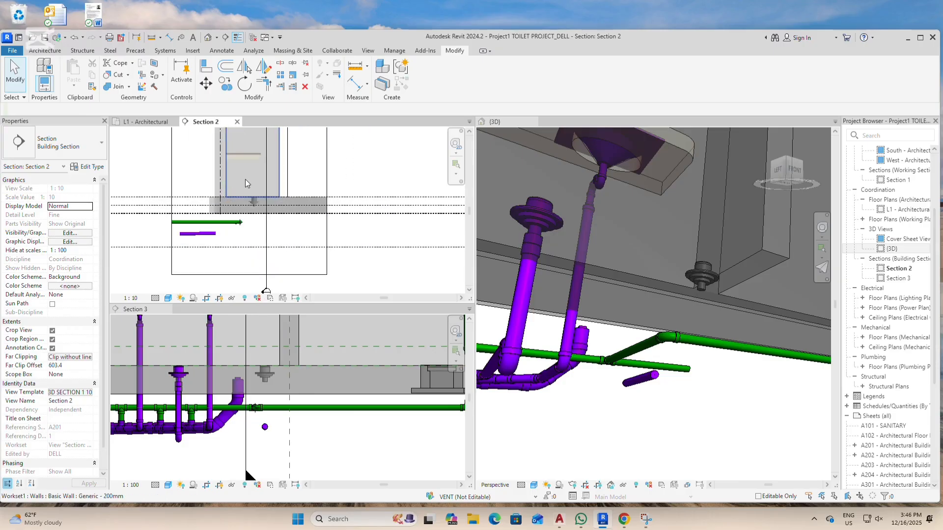
scroll(234, 218, up, 3)
scroll(270, 228, up, 2)
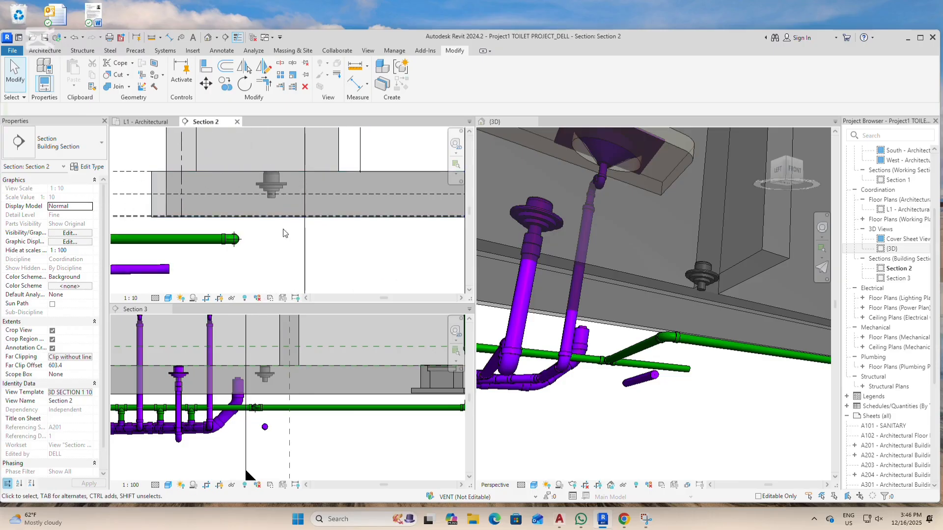
scroll(285, 235, down, 2)
middle_drag(293, 255, 312, 211)
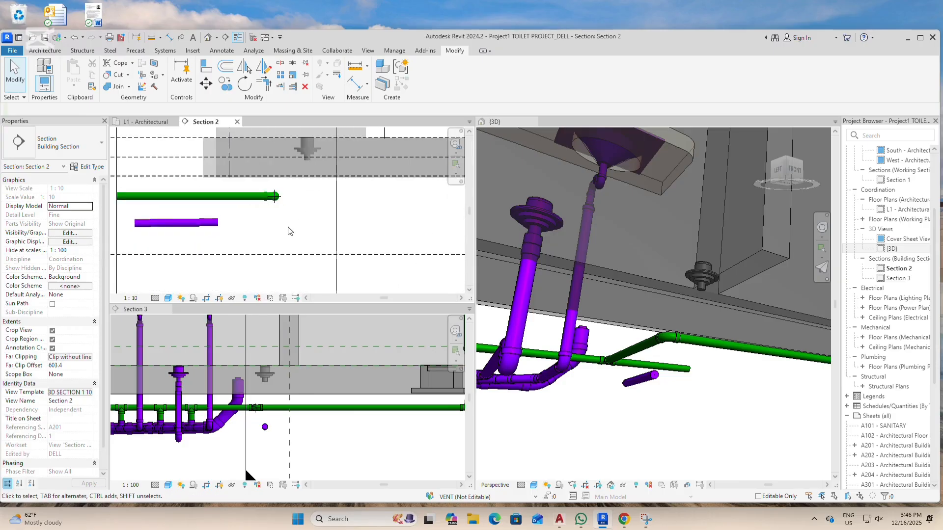
Set the active workset to WASTE for the floor drain piping.
click(310, 154)
key(Escape)
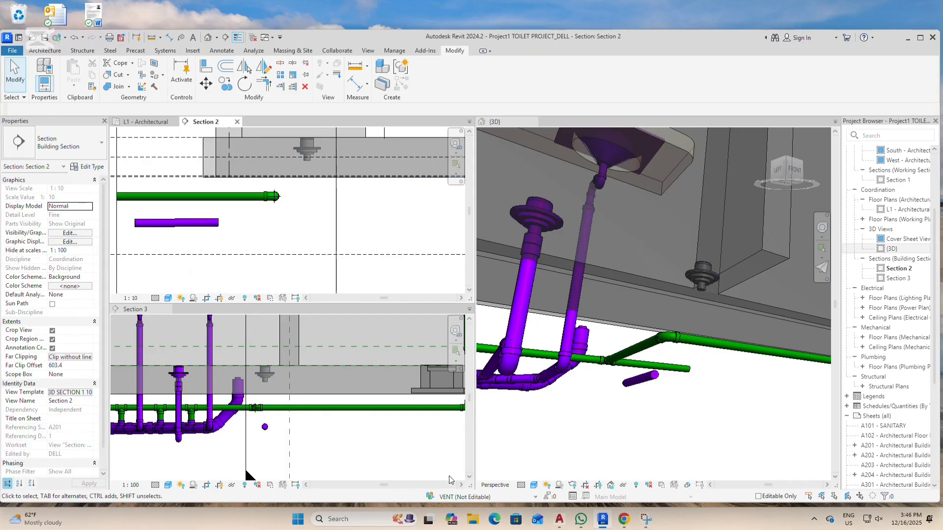
click(535, 498)
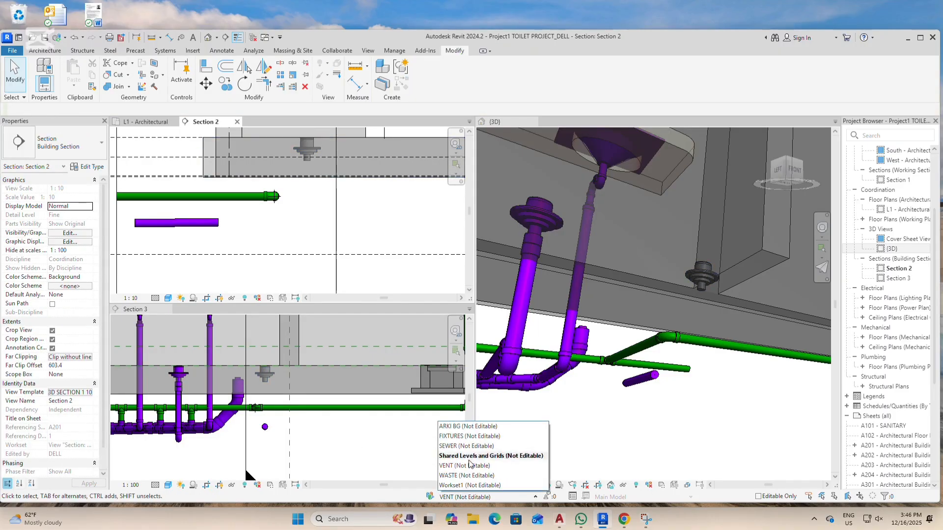
click(466, 477)
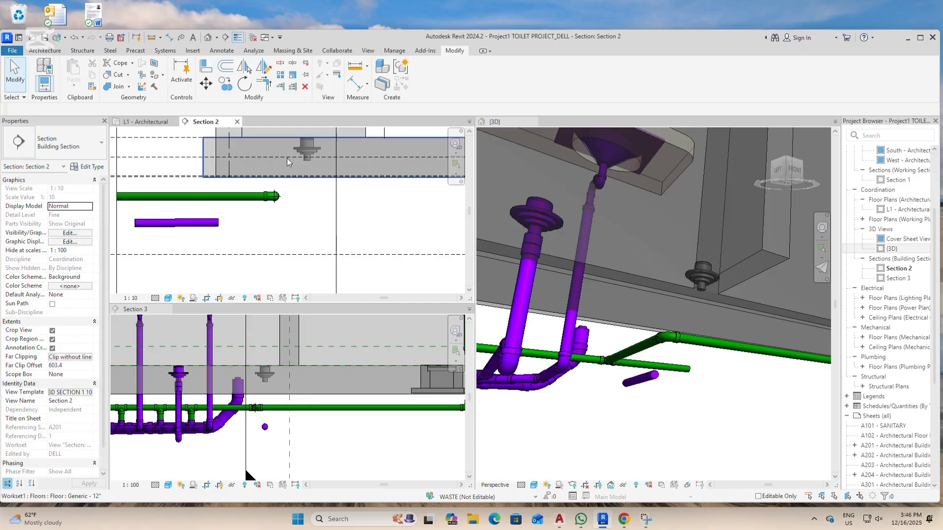
Draw a vertical 2.00 in PVC - DWV pipe from the floor drain's outlet down to an elevation of about -495 mm in Section 2.
click(310, 149)
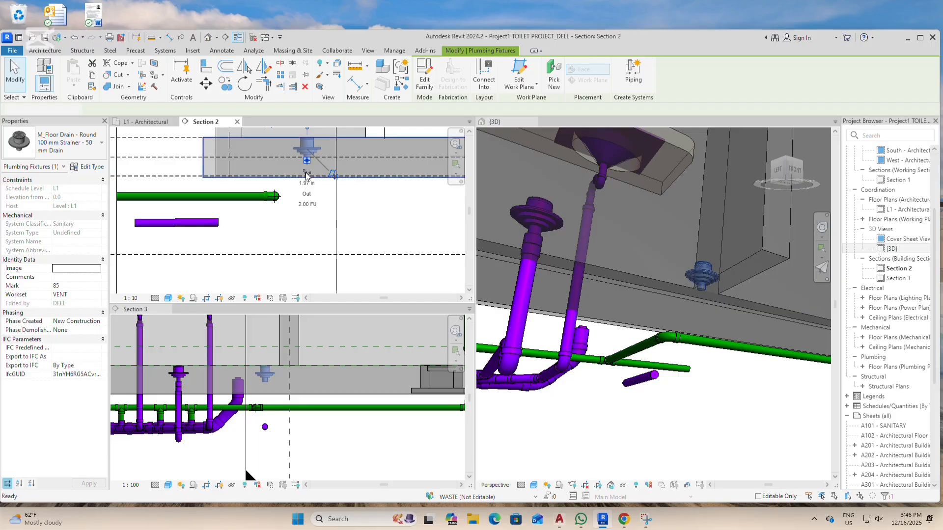
click(306, 173)
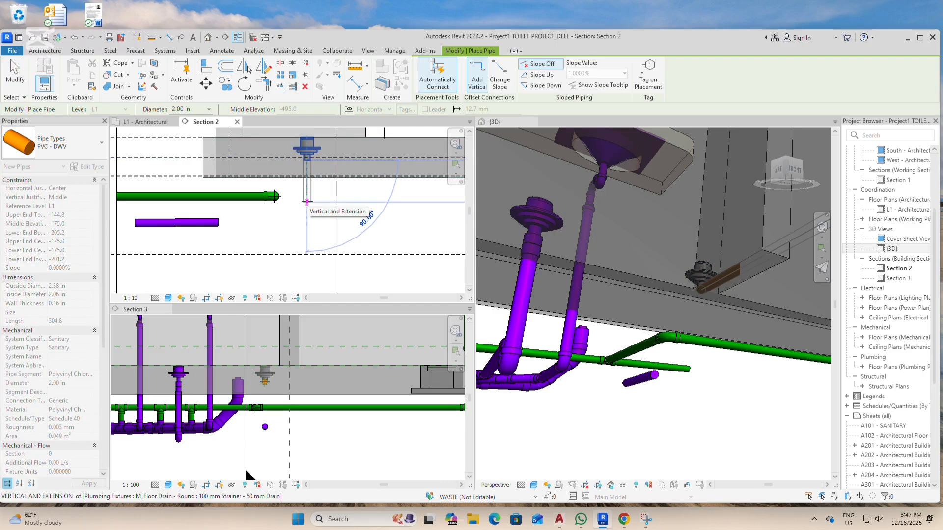
click(307, 201)
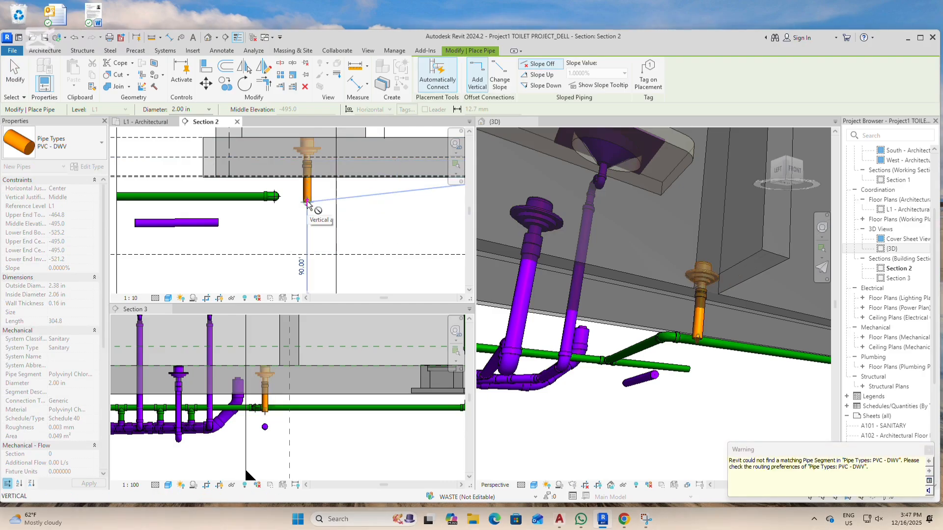
Set the system type of the vertical floor drain pipe in Section 2 to Sanitary waste.
key(Escape)
key(Escape)
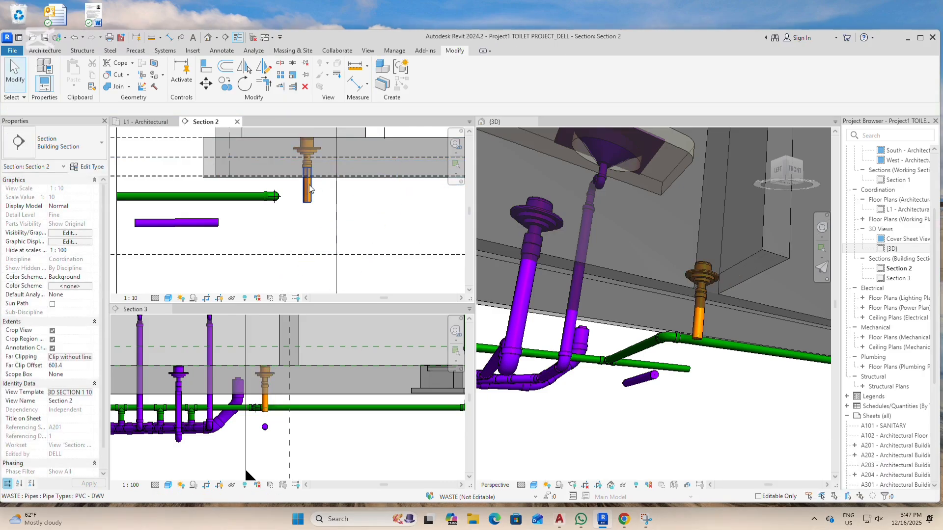
click(308, 189)
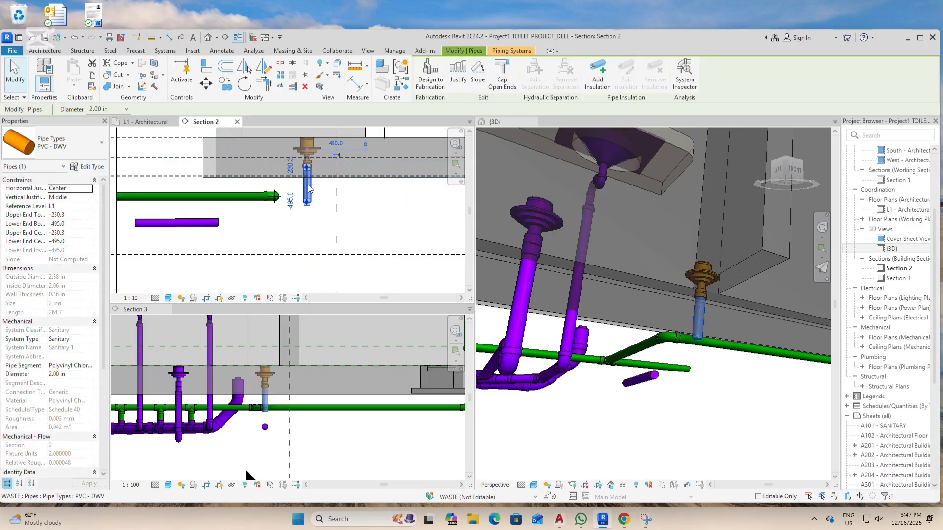
click(82, 341)
click(90, 340)
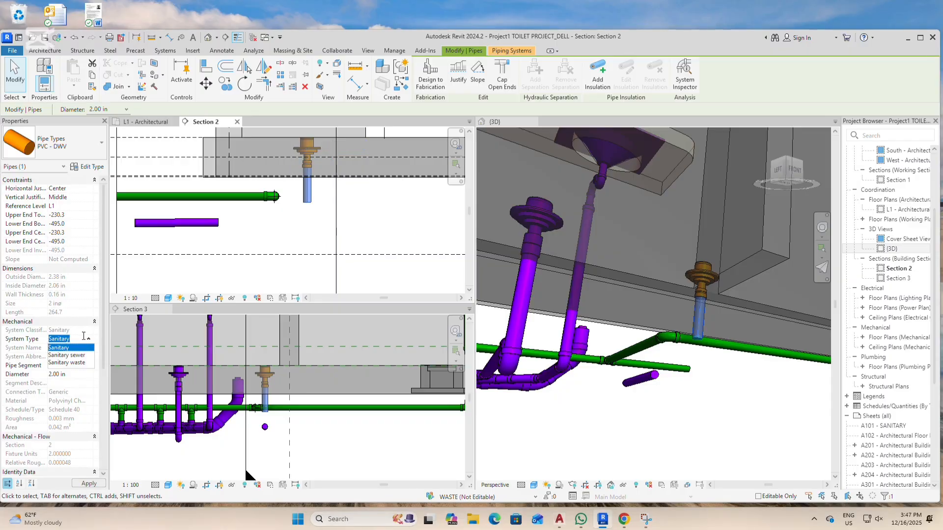
click(78, 363)
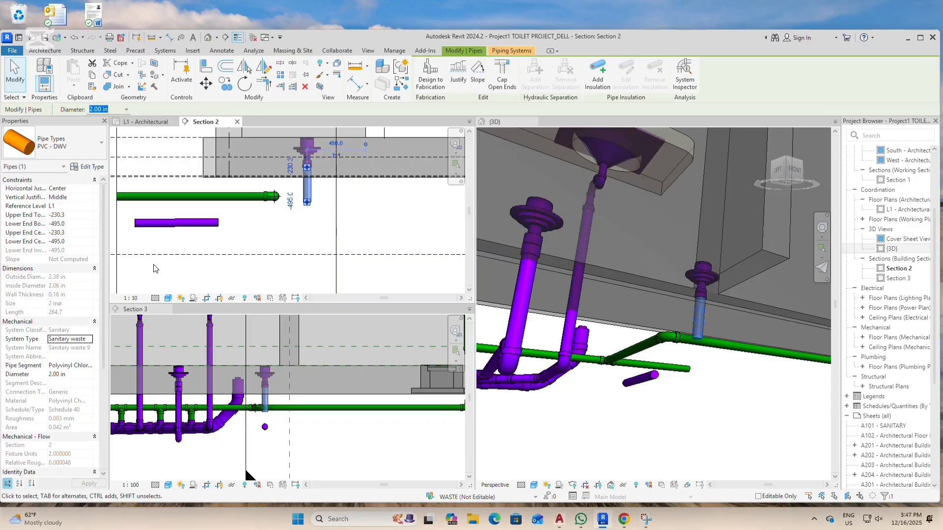
click(314, 221)
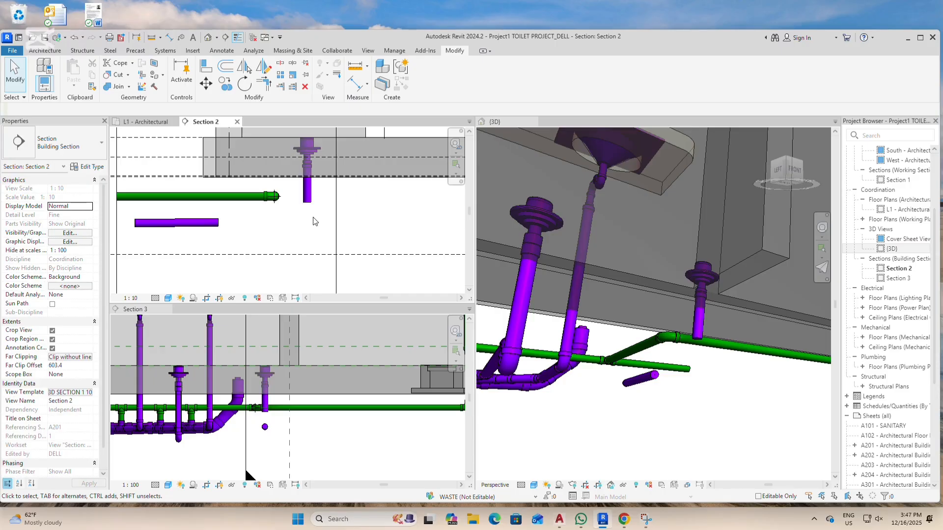
Try joining the copied sloped waste pipe to the floor drain's vertical pipe with Trim/Extend to Corner, and undo the join.
scroll(315, 227, down, 1)
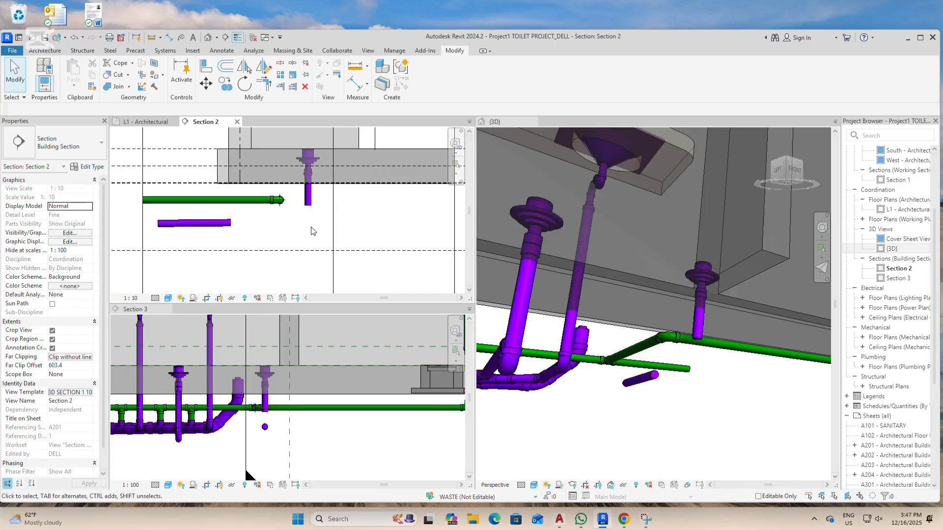
scroll(313, 237, up, 1)
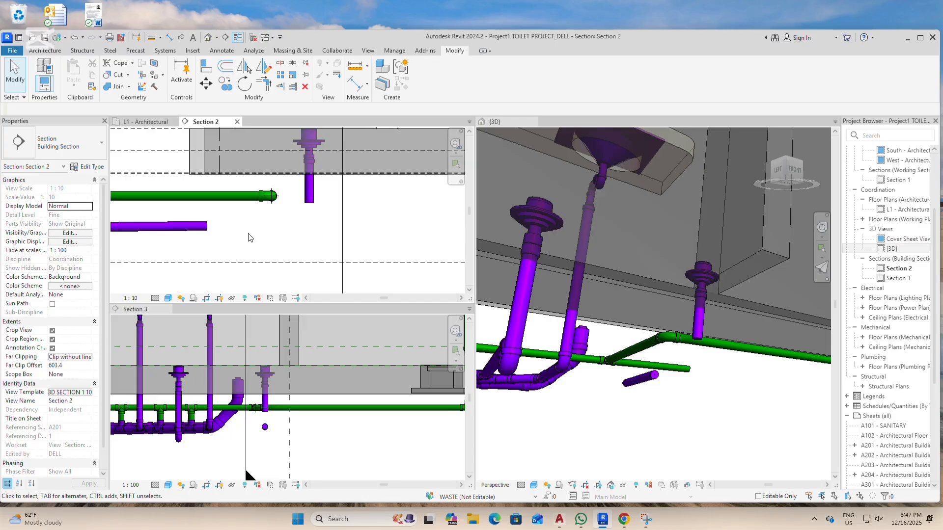
click(263, 83)
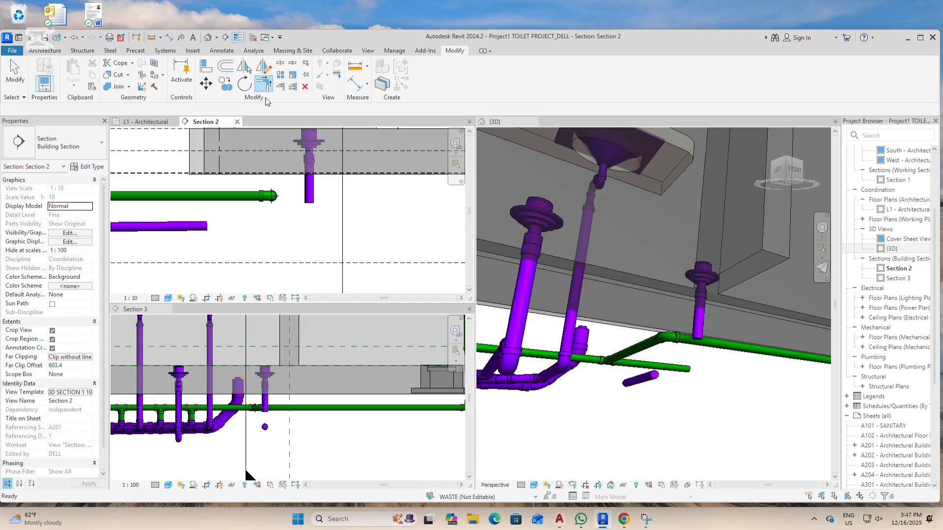
click(196, 230)
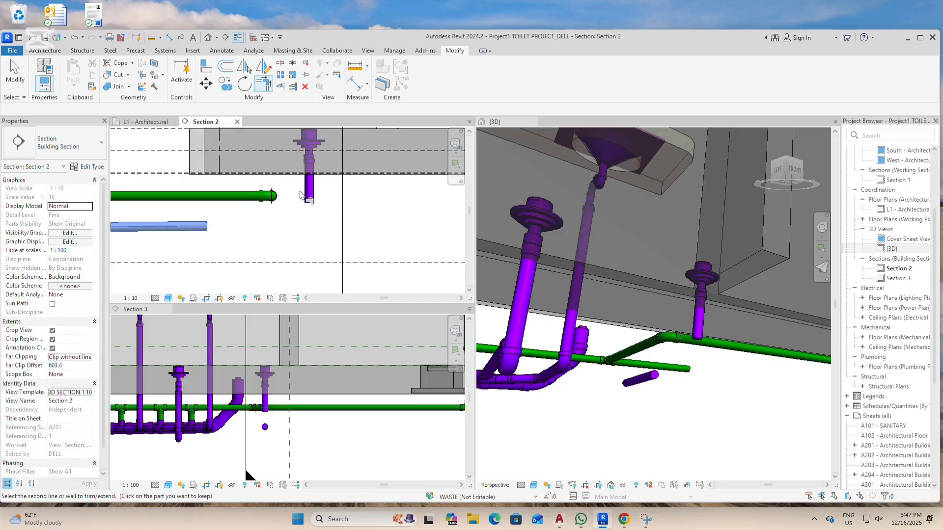
click(309, 195)
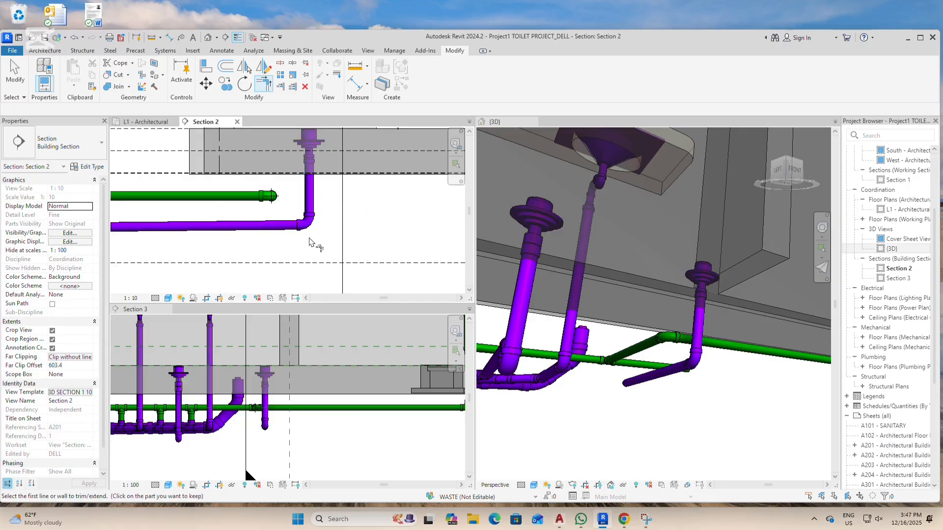
scroll(310, 239, up, 2)
scroll(310, 238, down, 2)
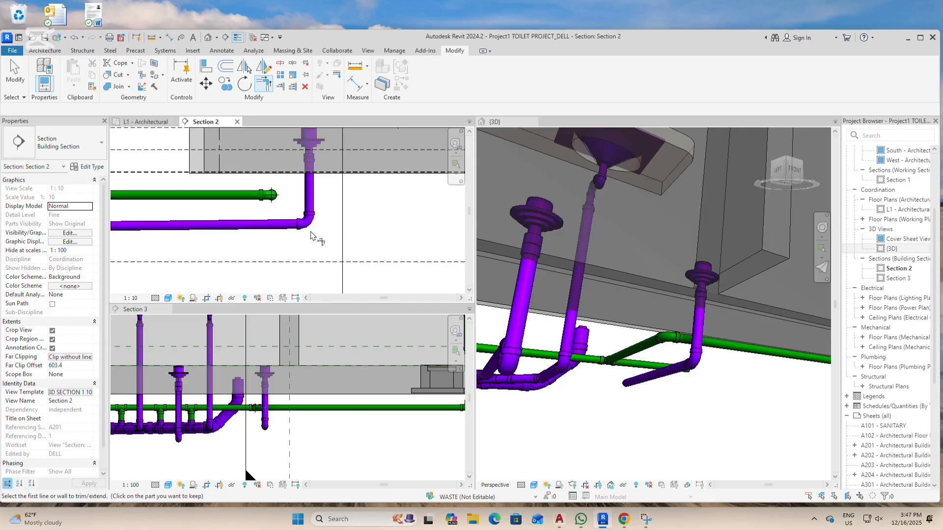
key(Escape)
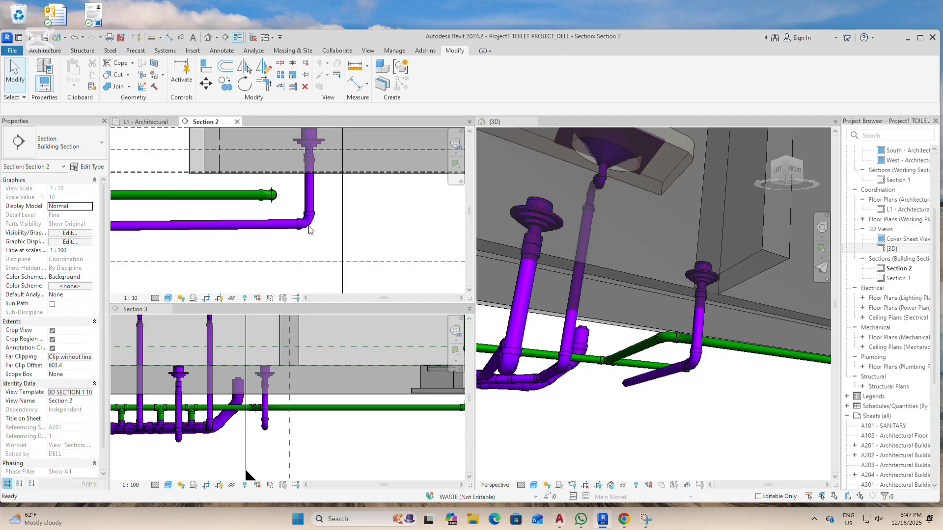
key(ctrl+z)
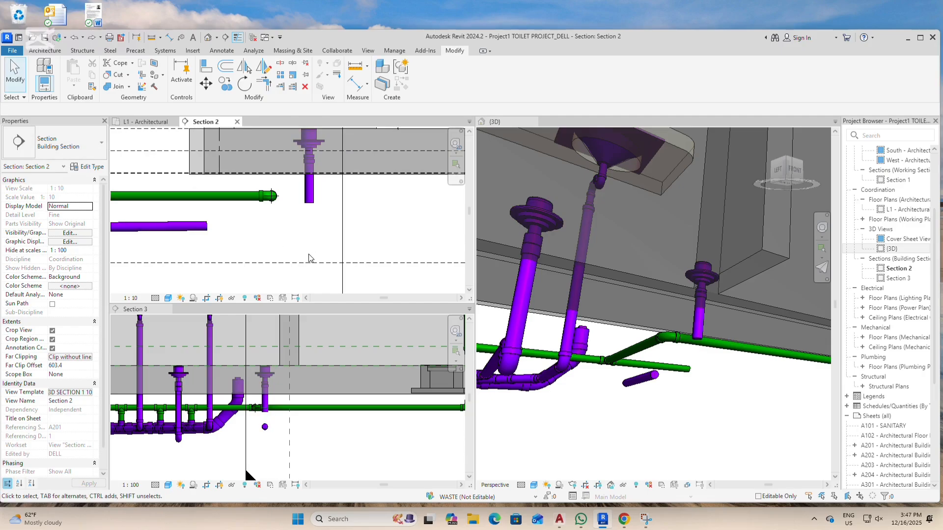
Switch to the L1 - Architectural floor plan, start placing a component and search its types for PTR.
key(ctrl+Tab)
scroll(245, 189, up, 2)
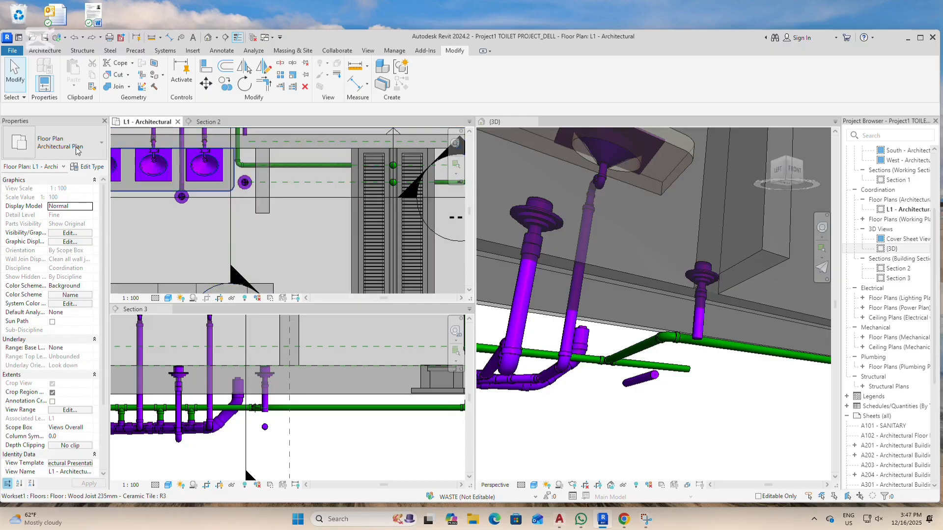
click(275, 231)
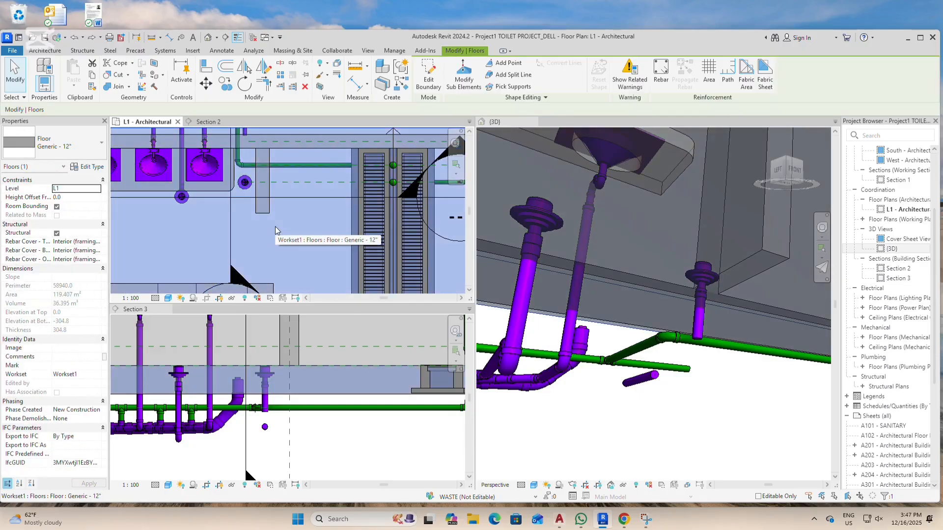
key(Escape)
key(c)
key(m)
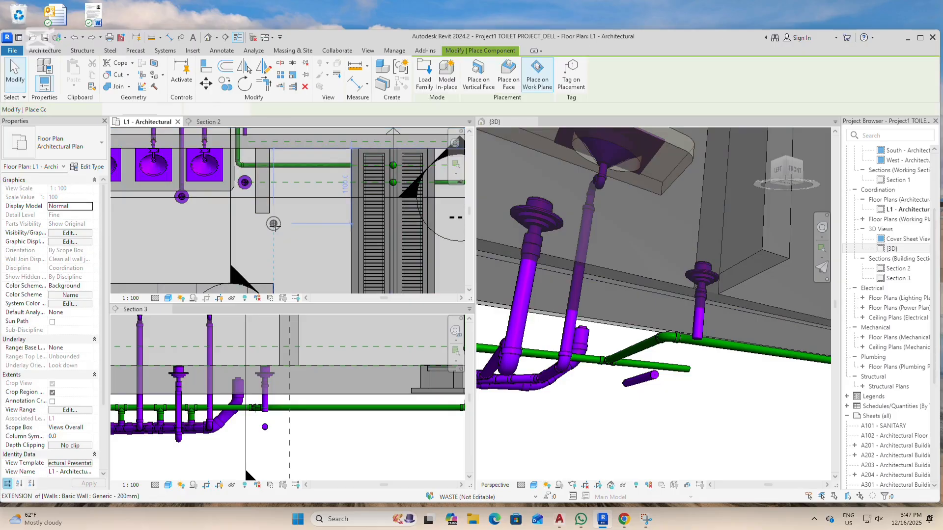
click(64, 146)
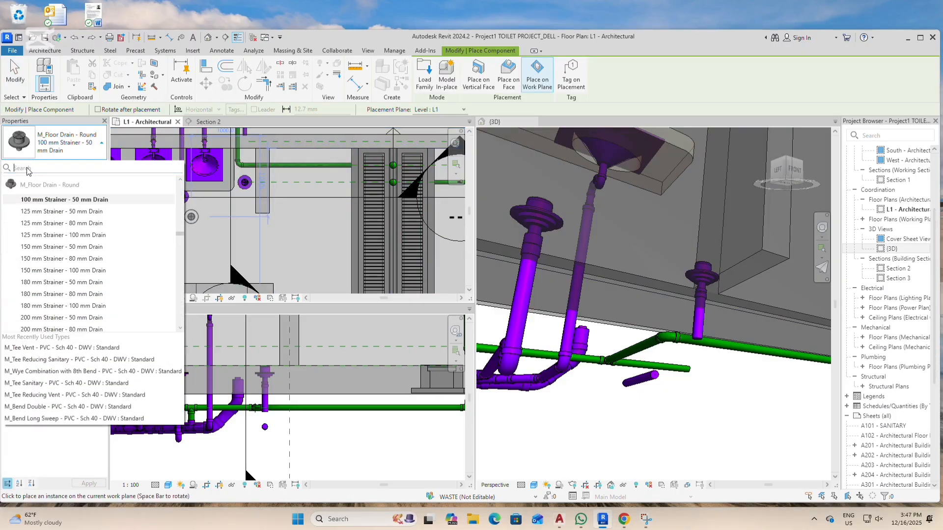
text(PTR)
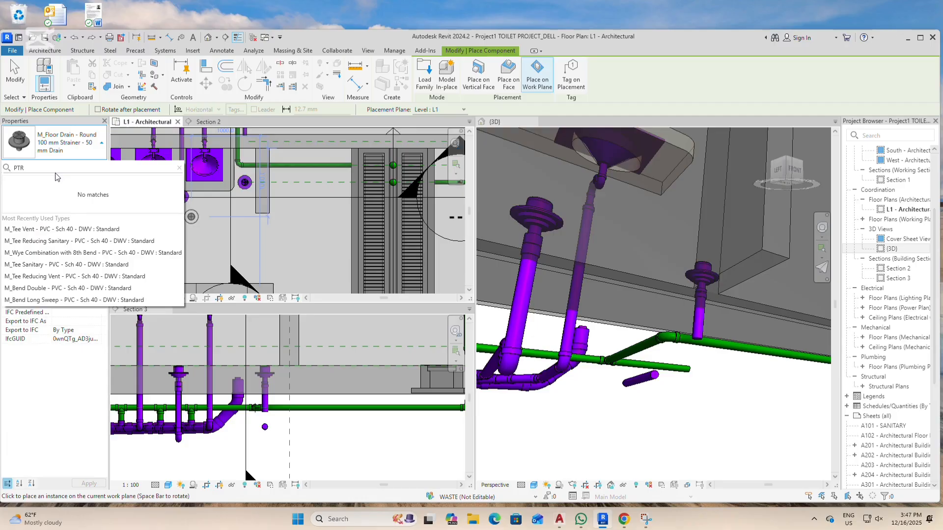
Filter the component types by P and choose the Standard type of M_Trap P - PVC - Sch 40 - DWV.
key(BackSpace)
key(BackSpace)
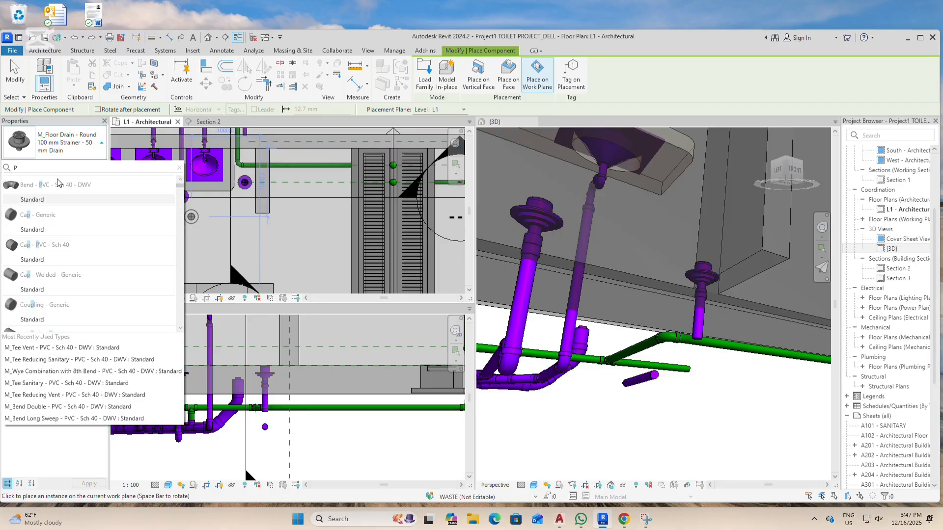
scroll(62, 211, down, 15)
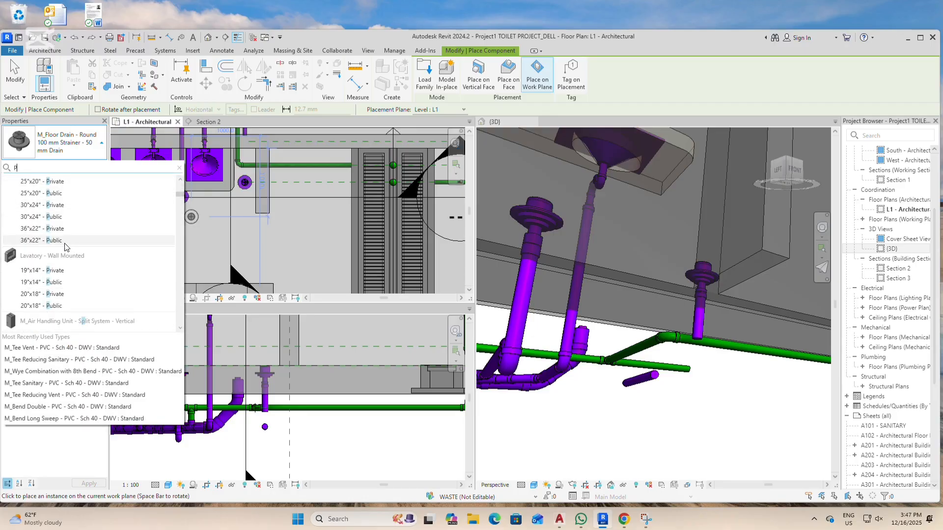
scroll(66, 246, up, 15)
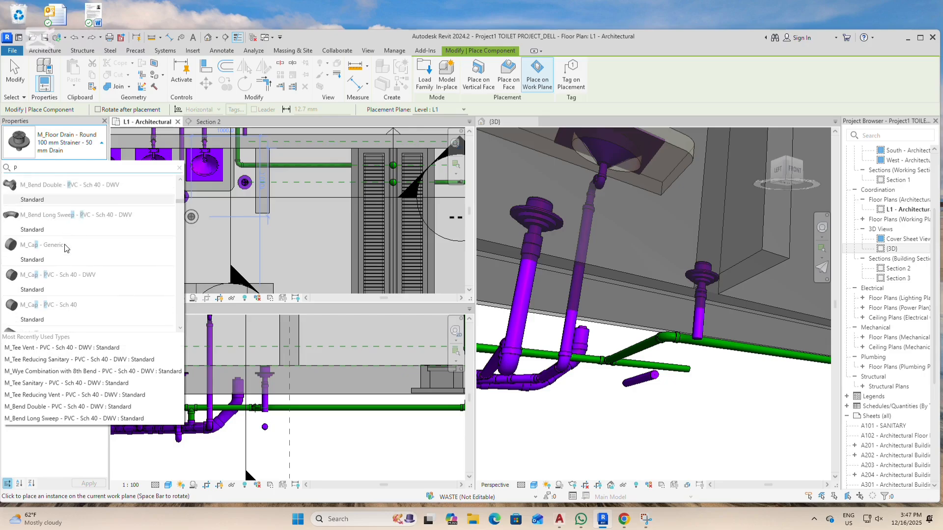
scroll(67, 247, down, 5)
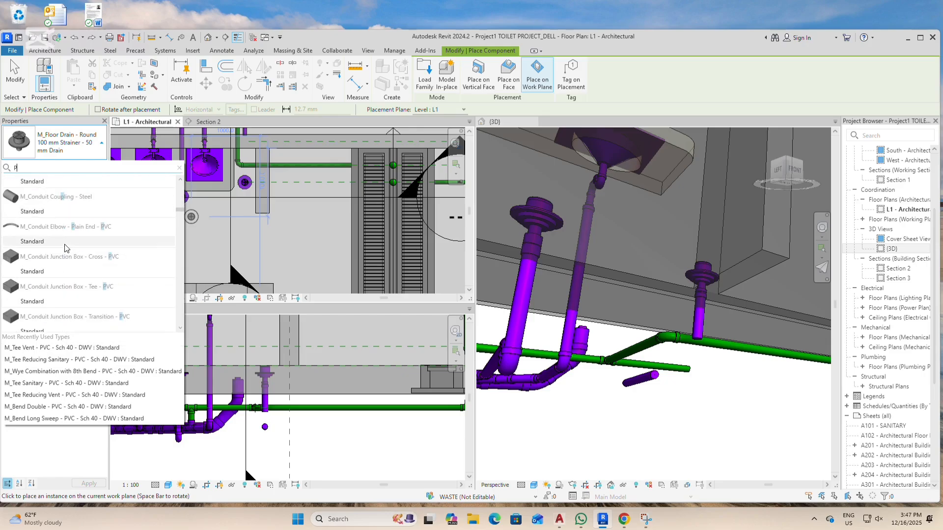
scroll(67, 247, down, 5)
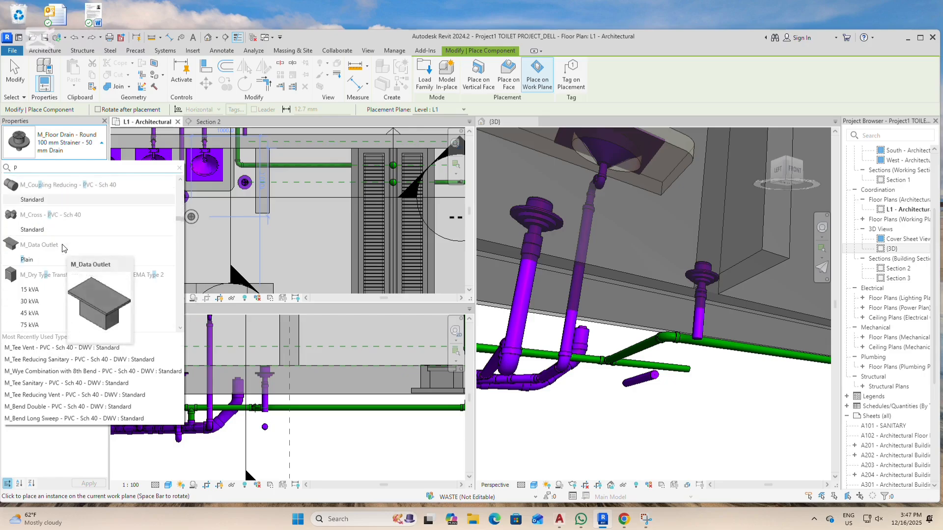
scroll(65, 248, down, 5)
scroll(65, 248, down, 5)
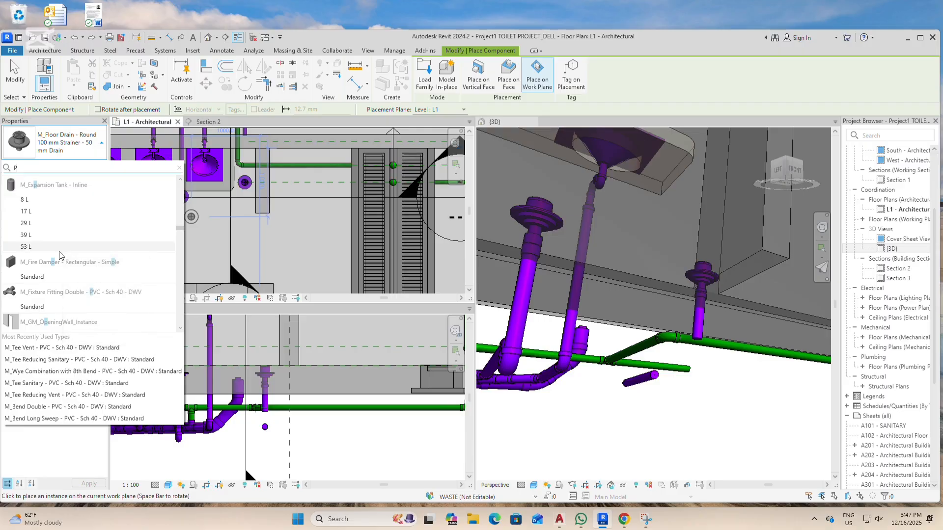
scroll(59, 257, down, 10)
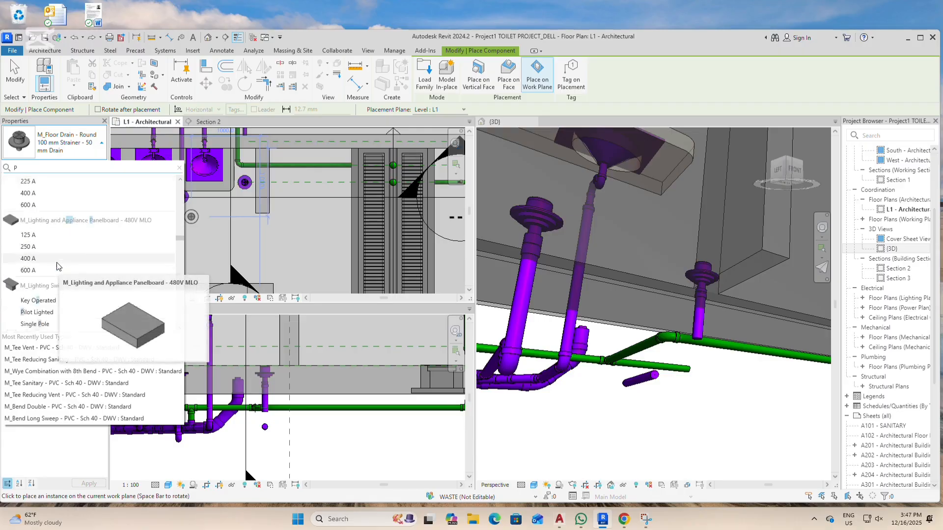
scroll(59, 267, down, 10)
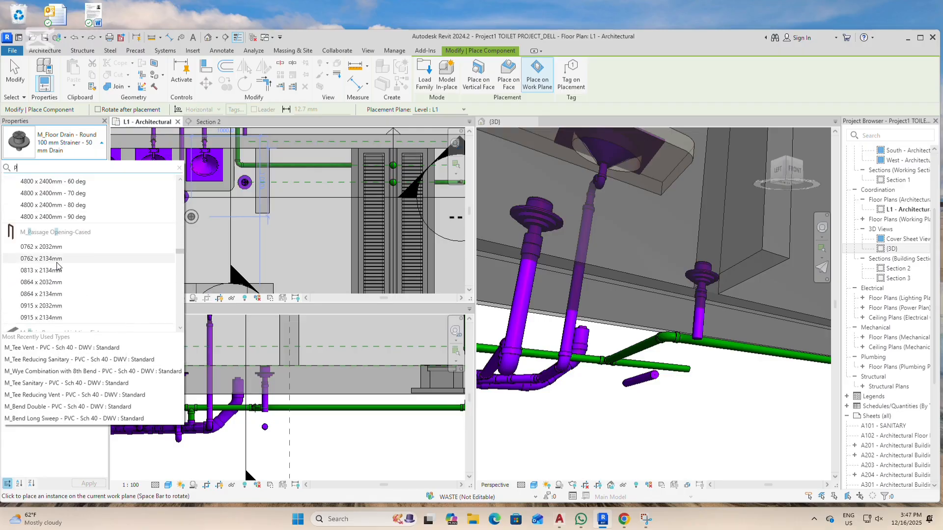
scroll(56, 266, down, 10)
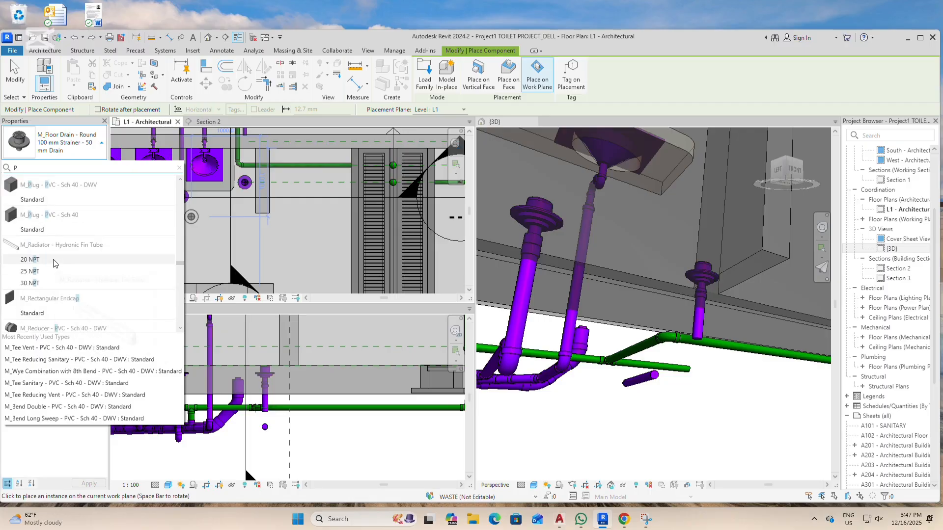
scroll(55, 263, down, 3)
scroll(55, 264, down, 5)
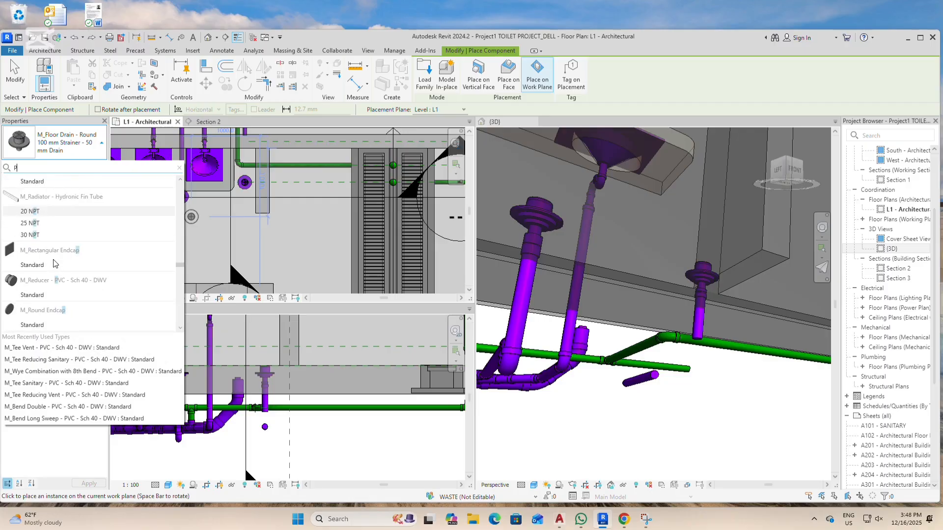
scroll(56, 263, down, 8)
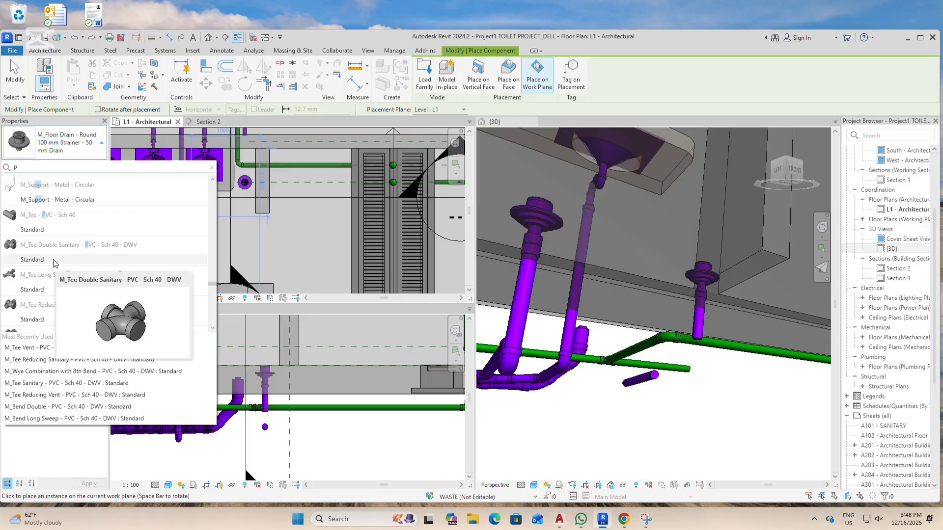
scroll(56, 263, down, 6)
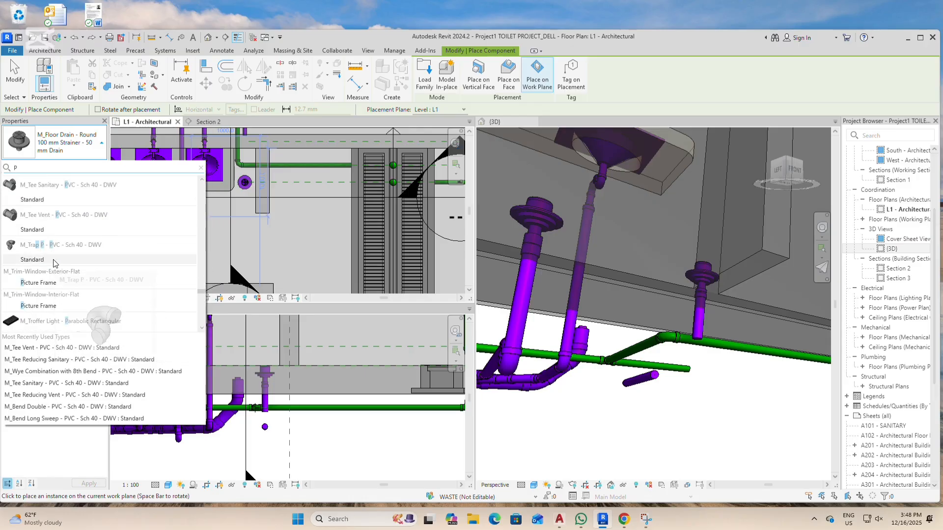
click(30, 259)
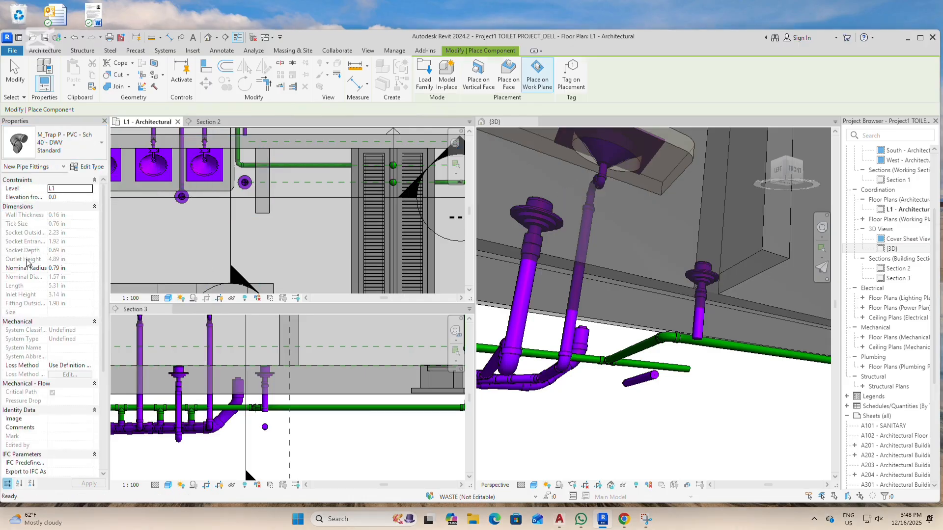
Place the P-trap near the new floor drain in the L1 plan, and delete it again.
scroll(244, 220, up, 2)
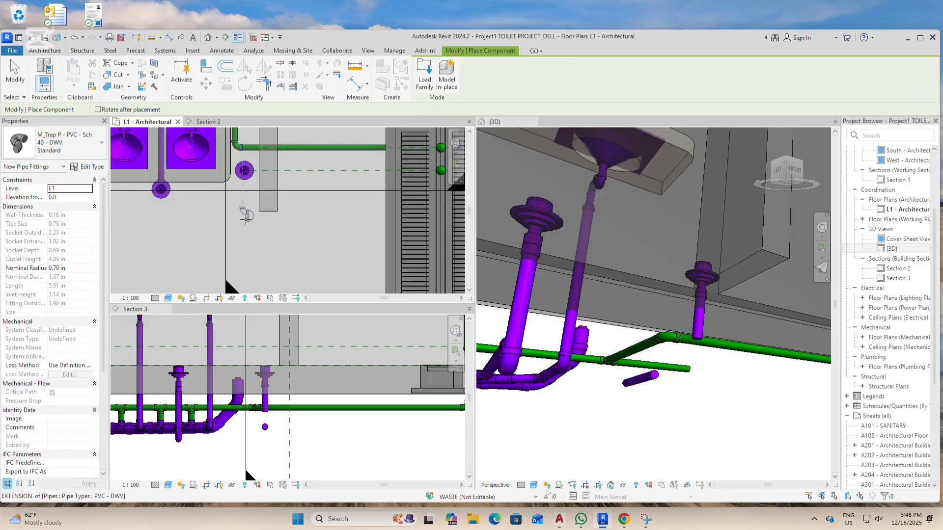
click(245, 219)
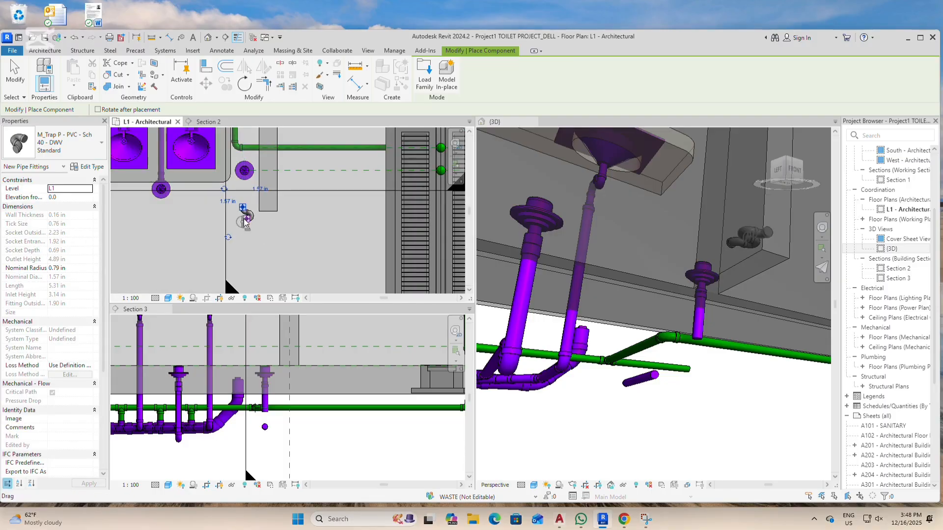
scroll(245, 220, up, 1)
key(Escape)
key(Escape)
scroll(250, 220, up, 1)
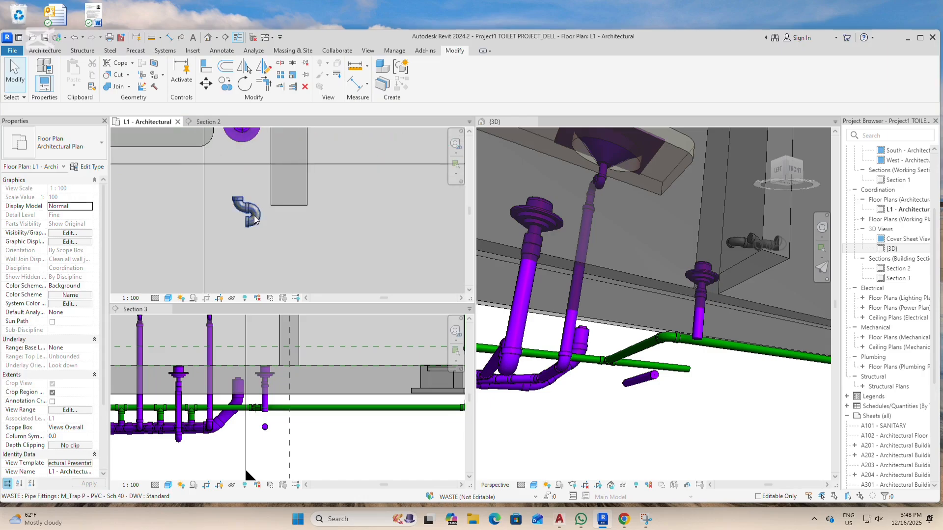
click(249, 212)
key(Delete)
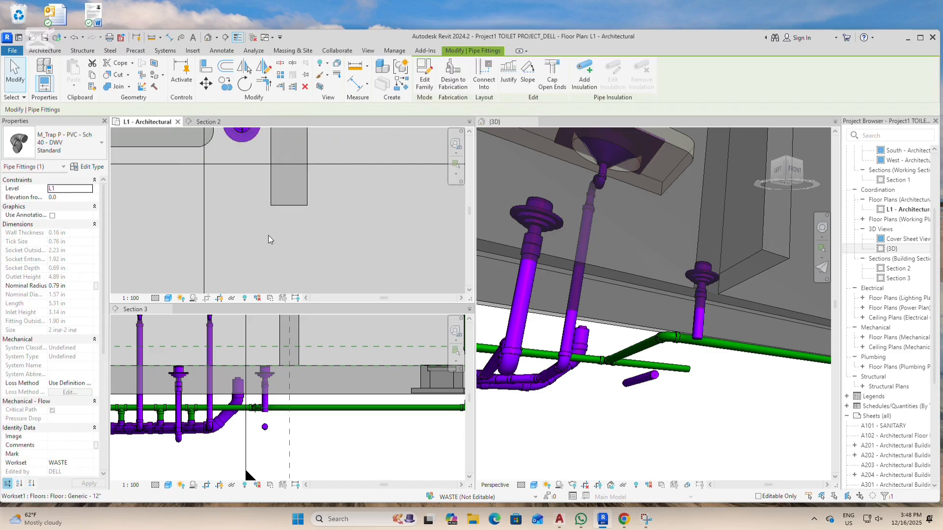
Examine the last lavatory's drain fittings in the L1 plan and check Section 2 for an existing P-trap.
scroll(345, 287, down, 1)
scroll(347, 285, down, 3)
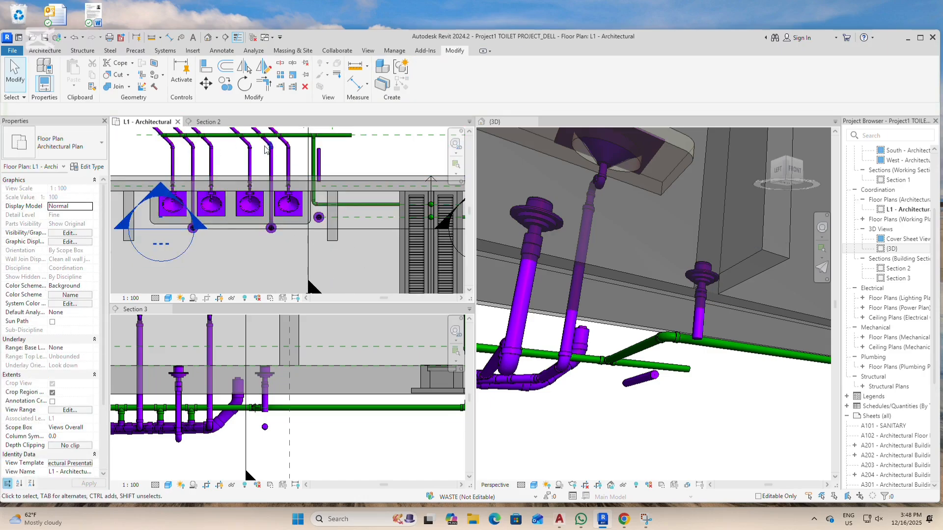
scroll(289, 198, up, 4)
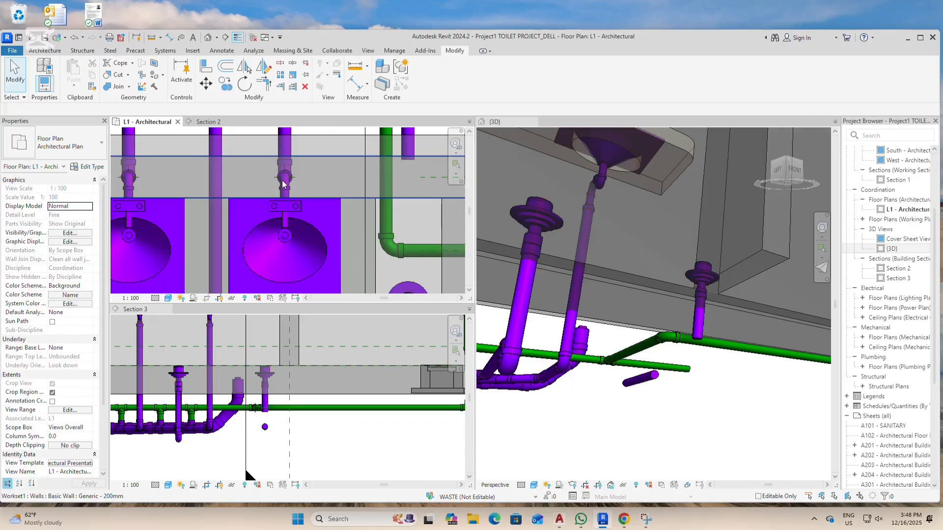
scroll(285, 186, up, 1)
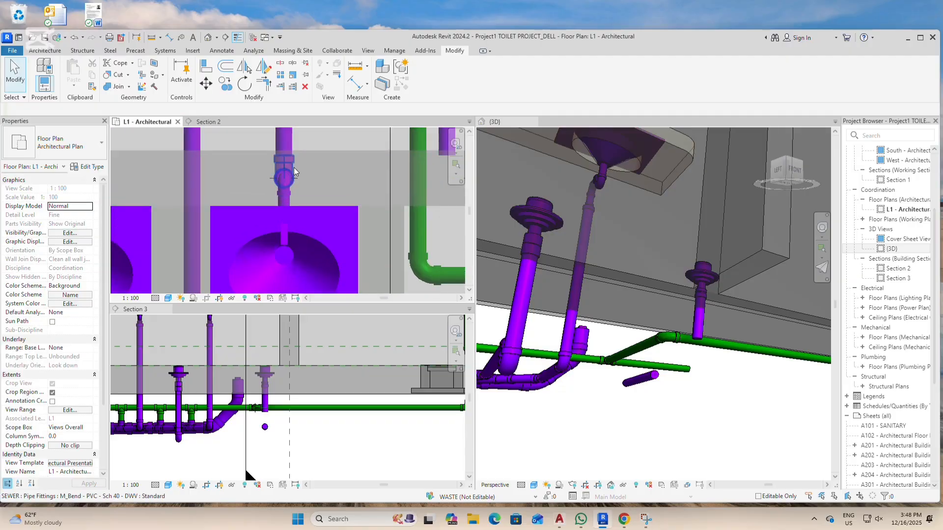
click(286, 195)
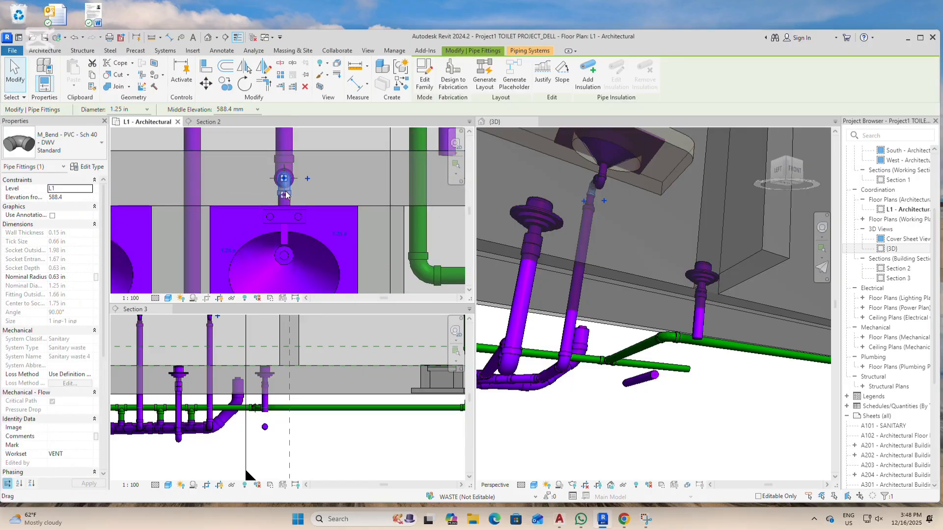
key(Escape)
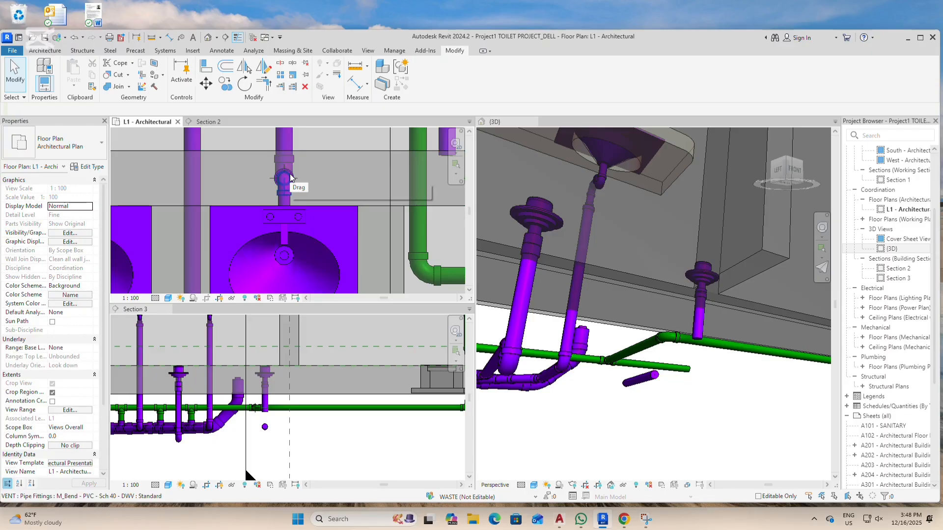
scroll(358, 340, down, 2)
scroll(257, 229, down, 2)
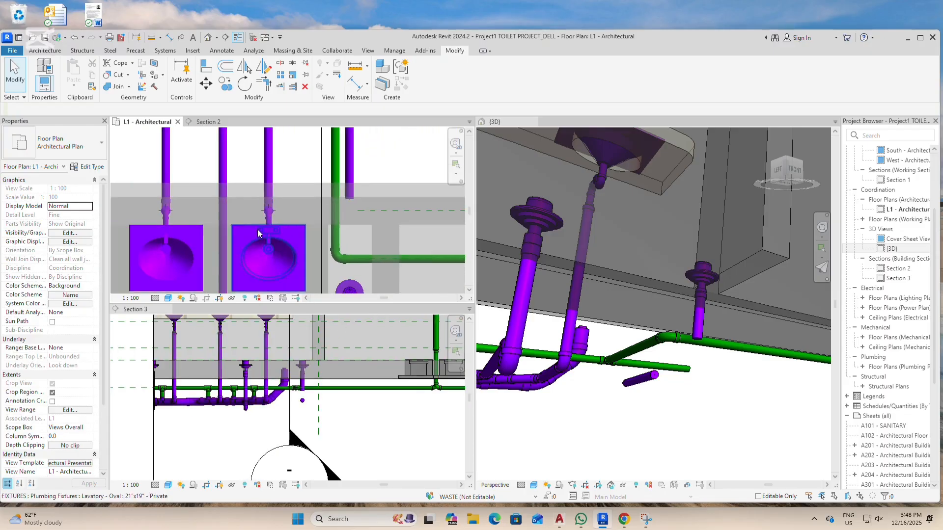
click(208, 121)
scroll(301, 184, down, 3)
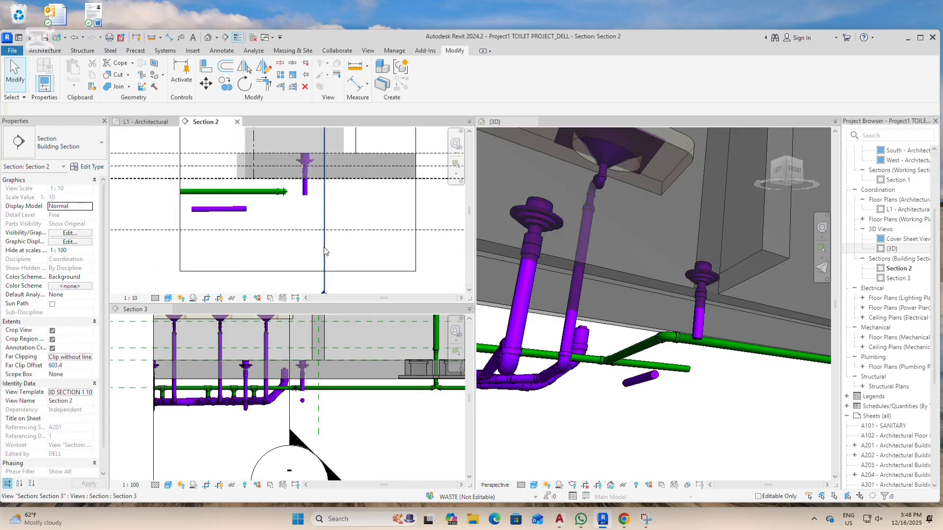
Shift the Section 2 line in the L1 plan away from the new floor drain so it cuts through the last lavatory.
click(148, 122)
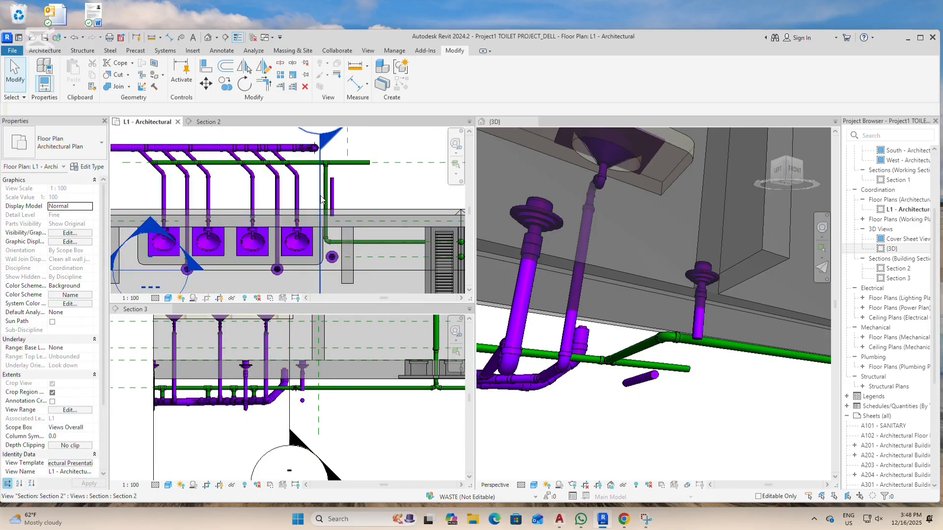
click(320, 197)
scroll(317, 195, down, 1)
key(Left)
key(Left)
key(Left)
key(Left)
key(Left)
key(Left)
key(Left)
key(Left)
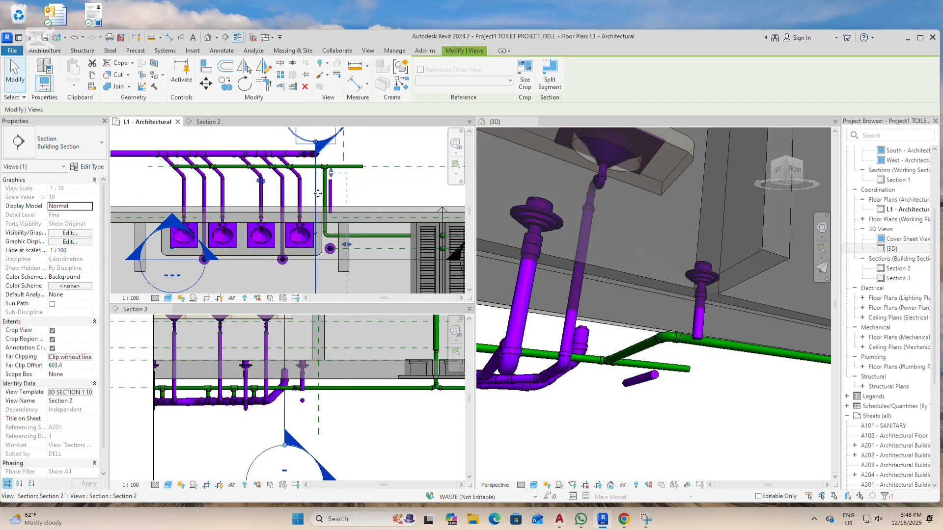
key(Left)
key(Left)
key(Left)
key(Left)
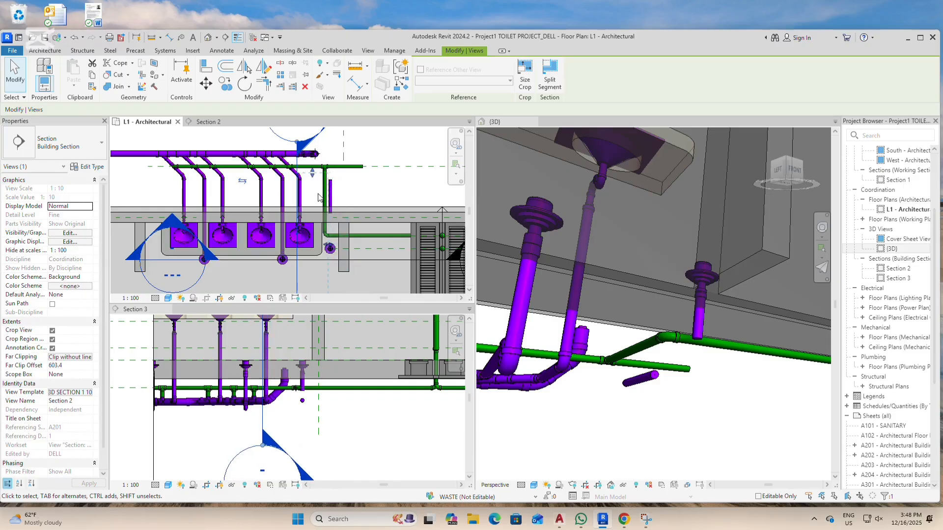
scroll(317, 265, up, 2)
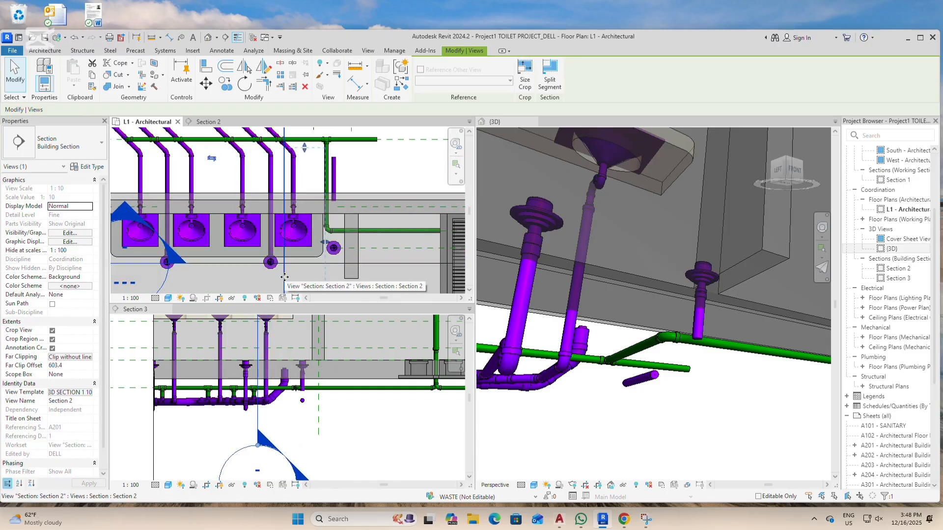
Open the Section 2 view, select the P-trap under the lavatory and return to the L1 plan with it selected.
right_click(284, 276)
click(315, 260)
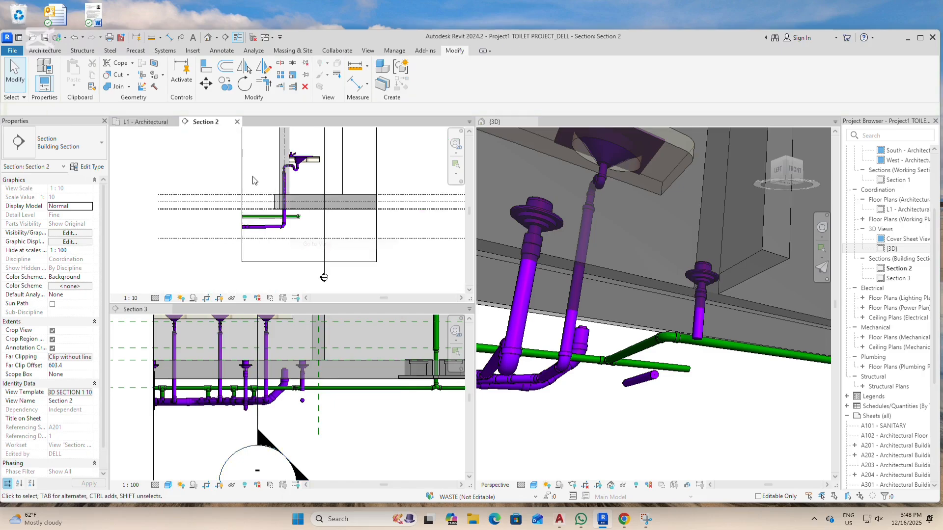
scroll(283, 175, up, 2)
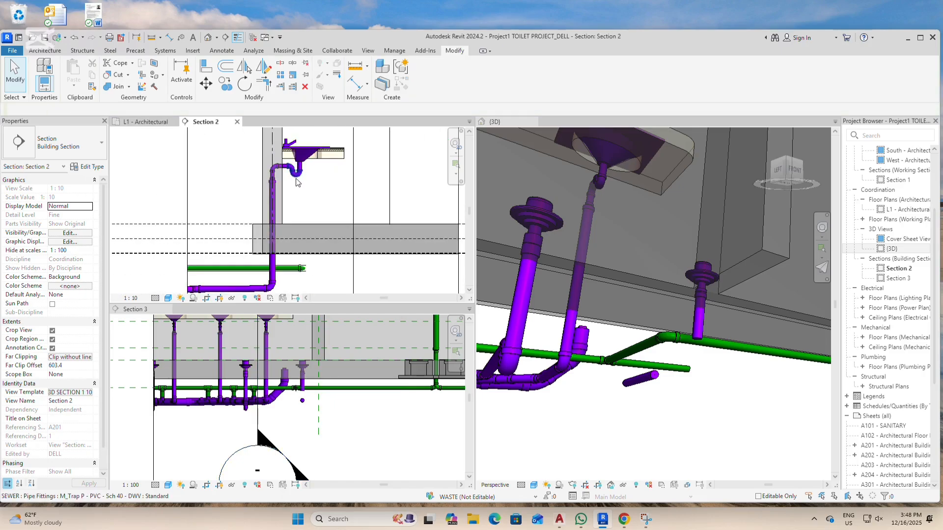
click(298, 183)
key(ctrl+Tab)
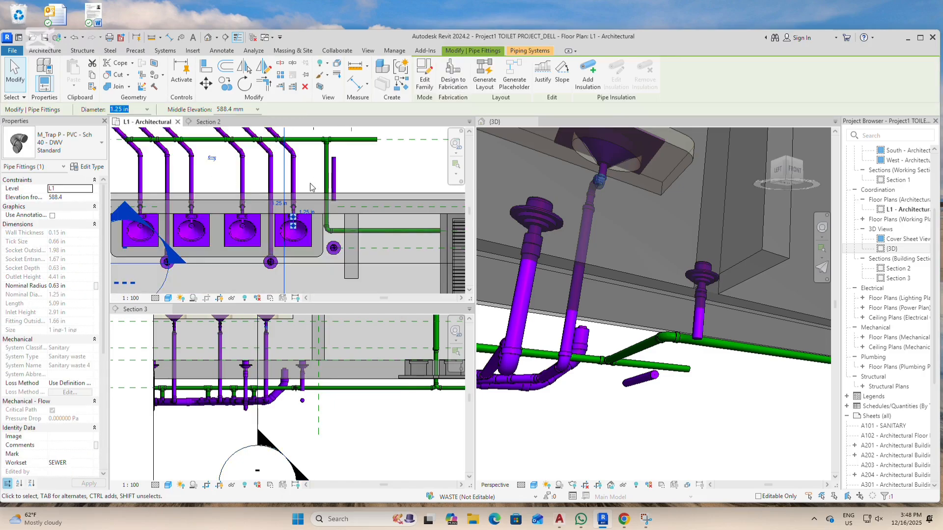
Copy the lavatory's P-trap to the spot between the wall and the new floor drain in the L1 plan.
scroll(305, 230, up, 2)
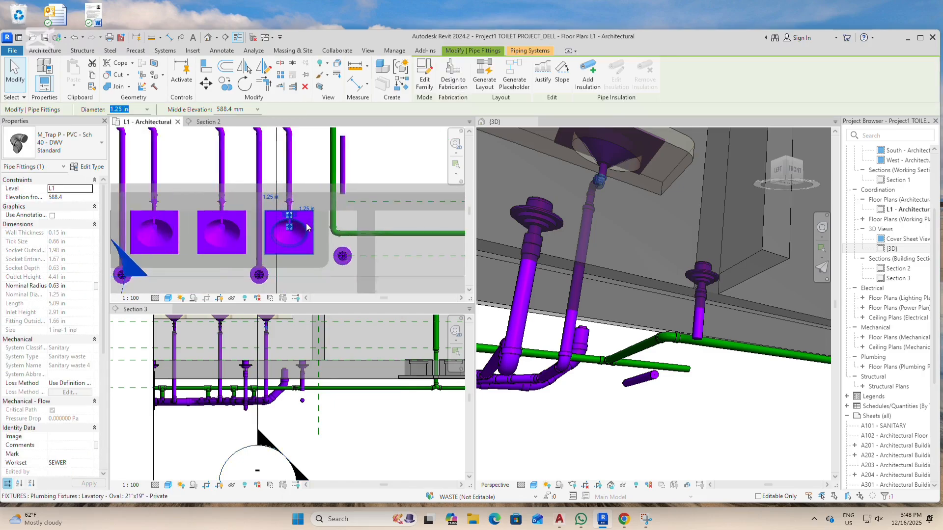
click(225, 85)
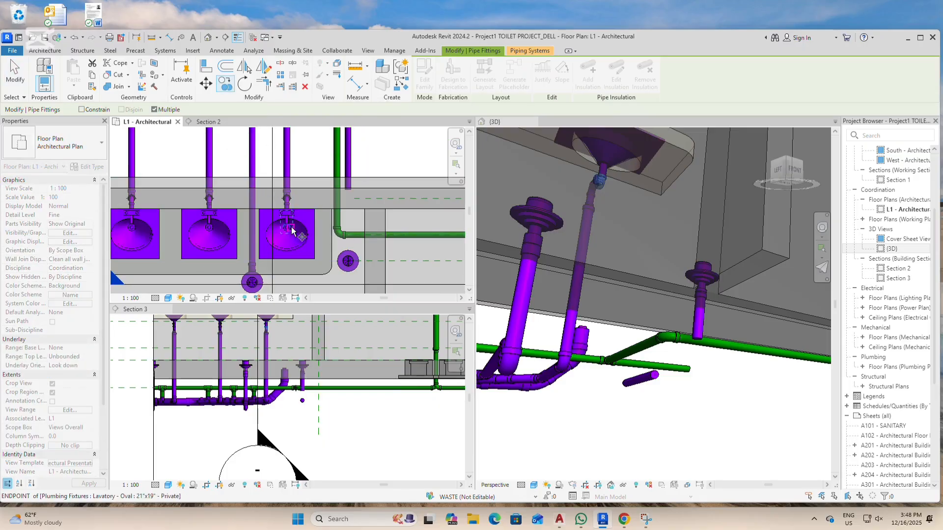
scroll(292, 231, up, 2)
scroll(283, 225, up, 2)
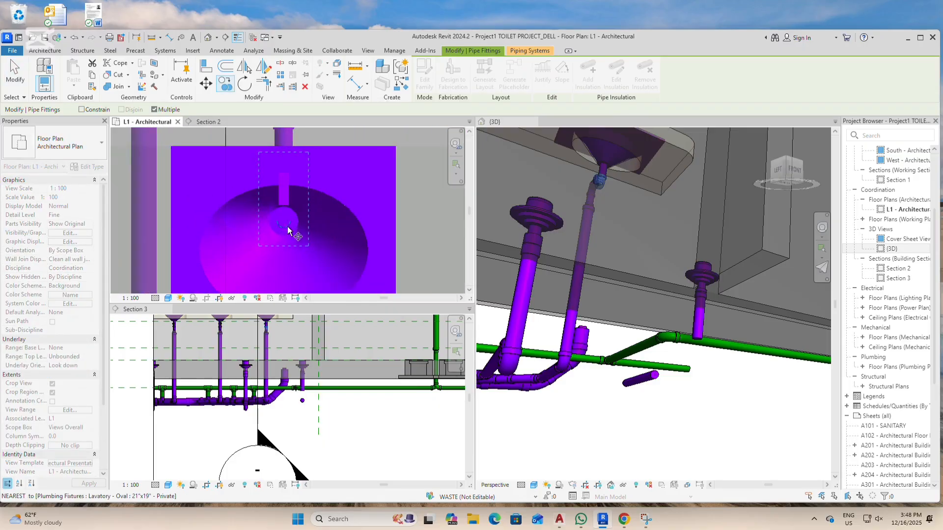
click(285, 179)
scroll(295, 184, down, 2)
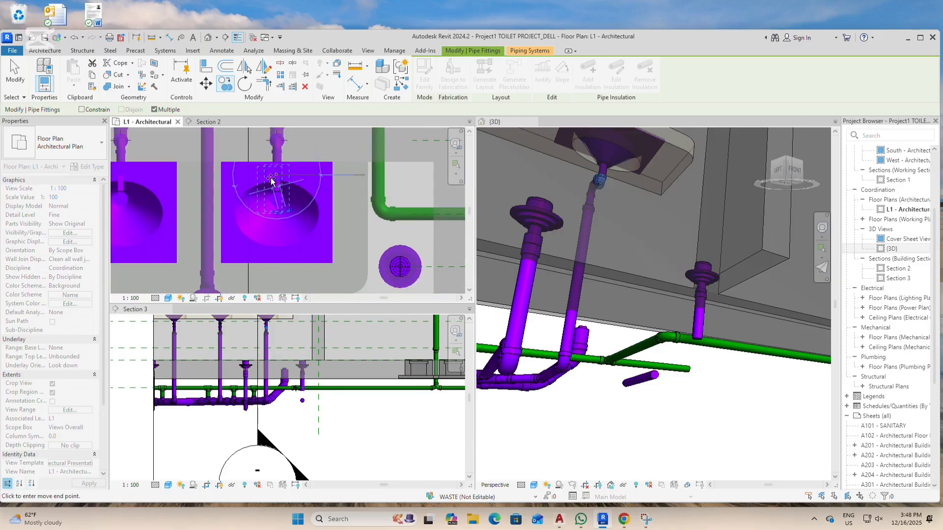
scroll(379, 187, up, 2)
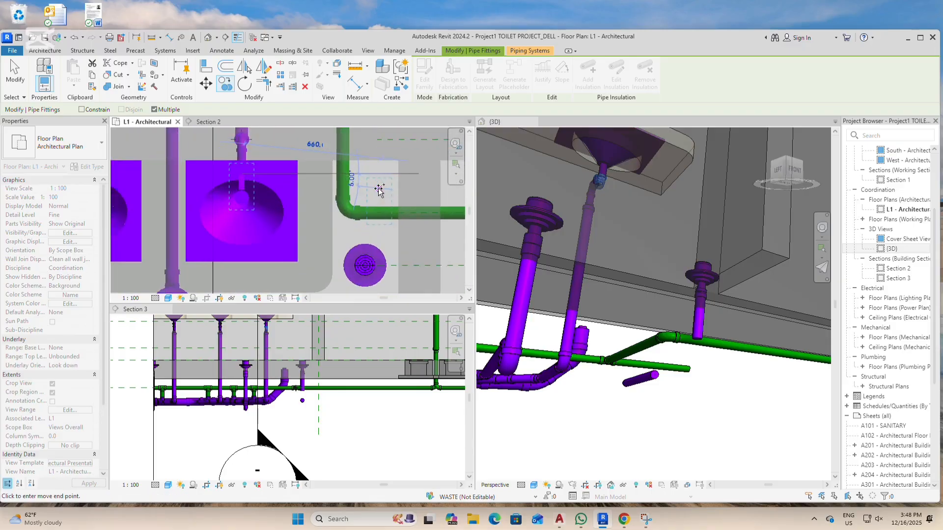
click(379, 186)
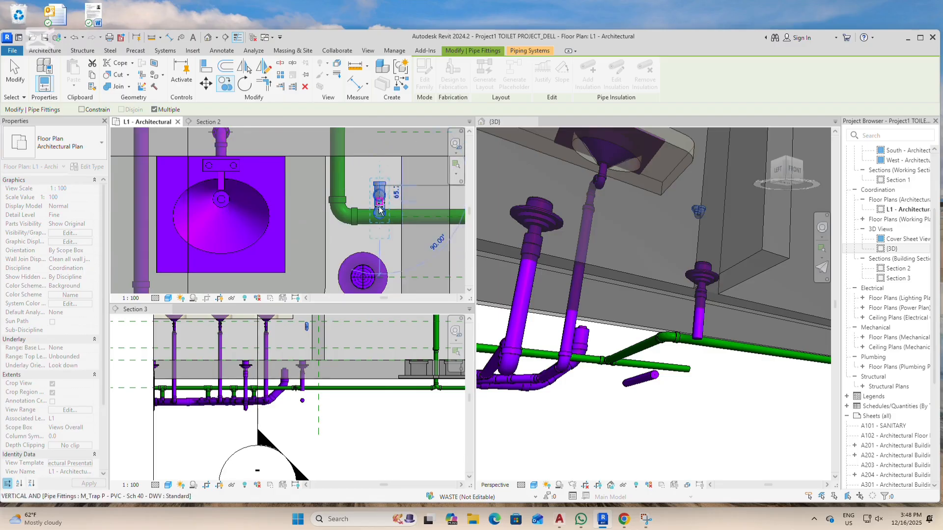
scroll(371, 187, down, 2)
key(Escape)
scroll(369, 186, up, 2)
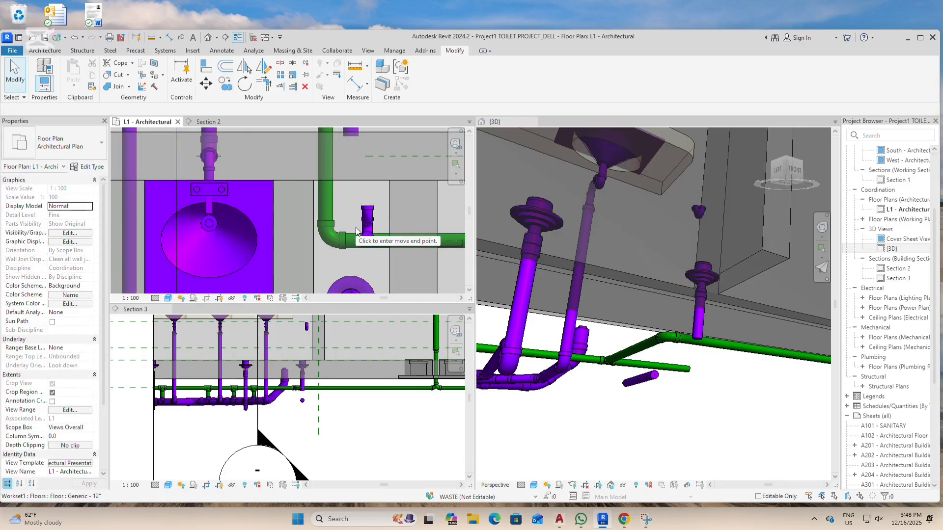
Align the copied P-trap with the centreline of the unconnected waste pipe in the L1 plan.
key(a)
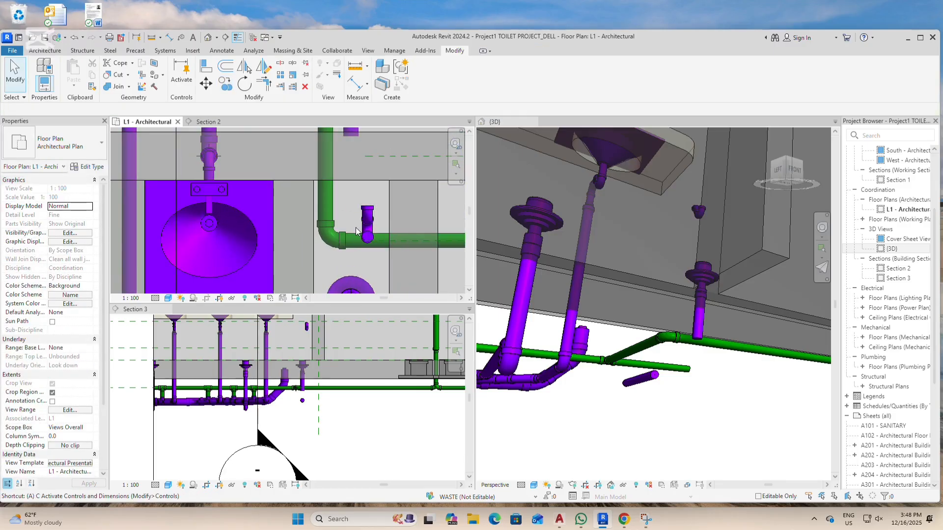
key(l)
scroll(357, 268, down, 3)
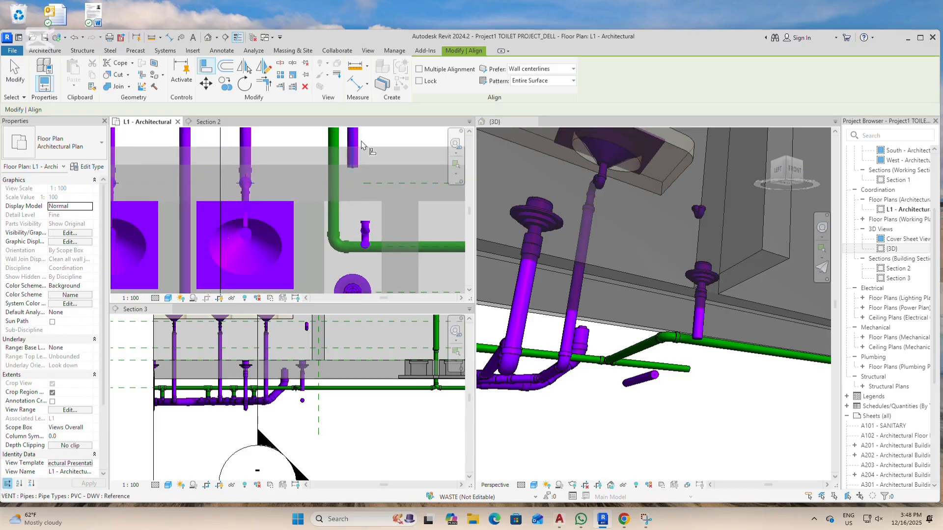
scroll(353, 142, up, 2)
click(352, 142)
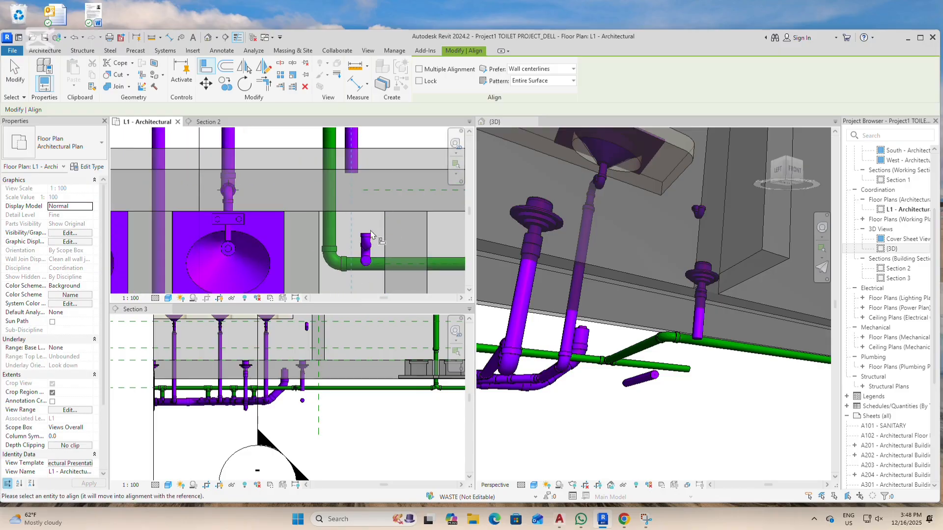
scroll(370, 237, up, 1)
scroll(366, 237, up, 1)
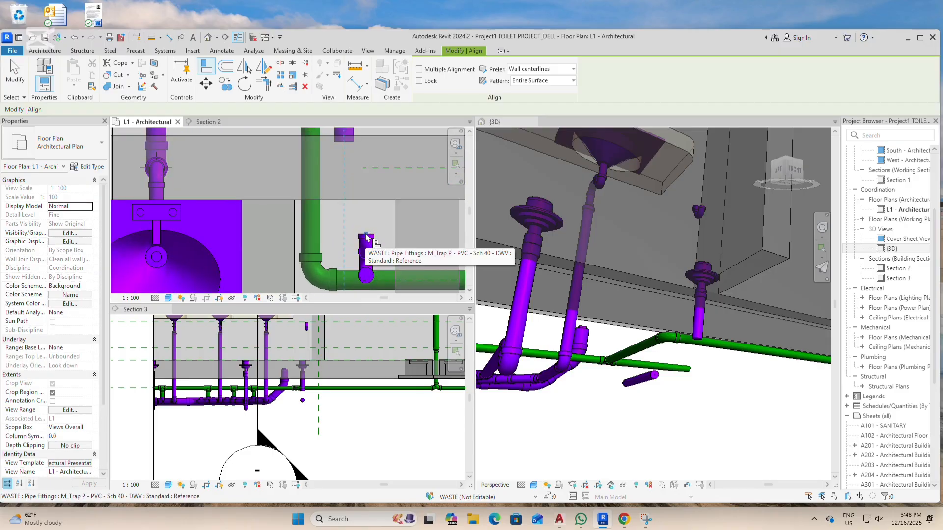
click(365, 235)
scroll(365, 233, down, 3)
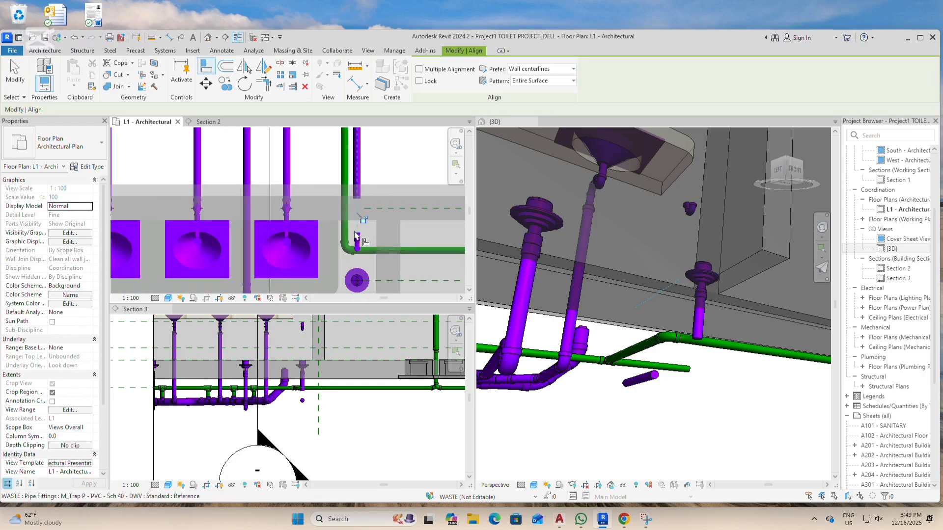
Extend Section 2's far clip offset to about 840 mm, past the new floor drain, and open the section view.
scroll(344, 221, down, 2)
click(265, 175)
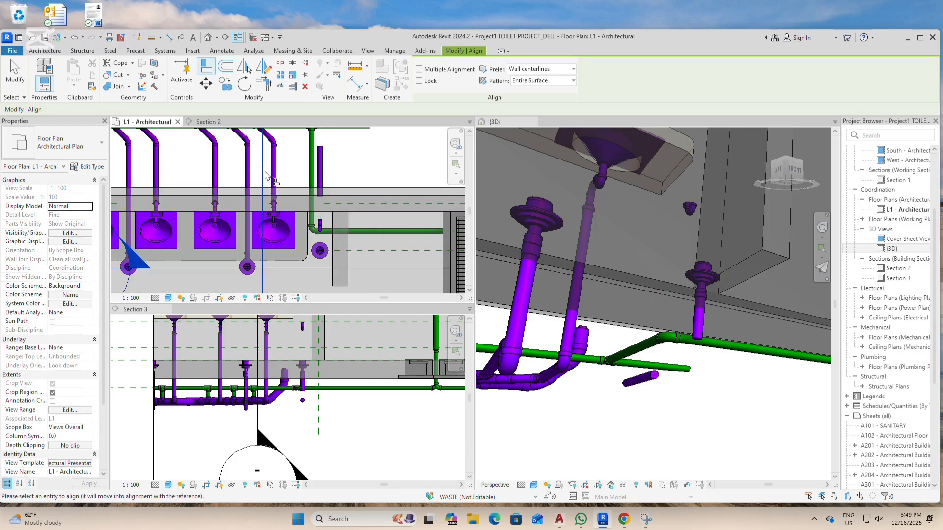
key(Escape)
key(Escape)
click(265, 172)
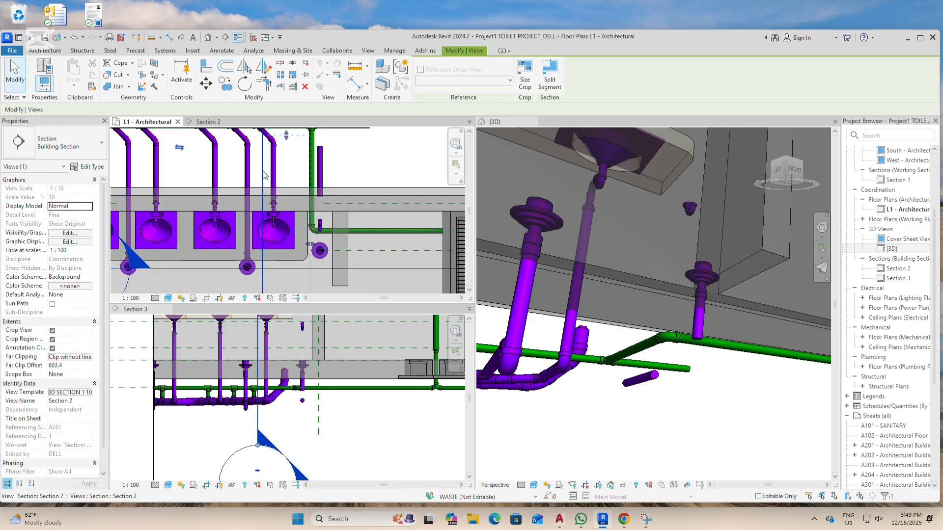
right_click(265, 172)
click(273, 232)
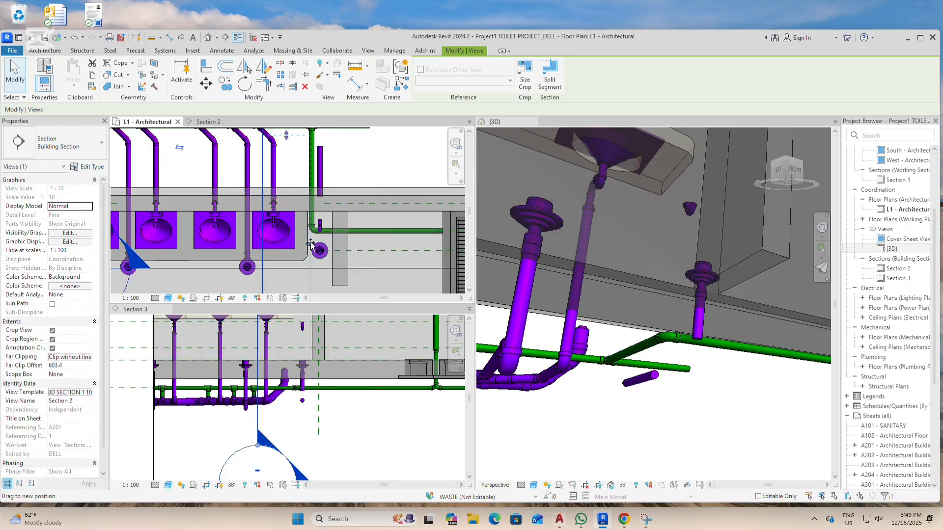
drag(311, 243, 330, 245)
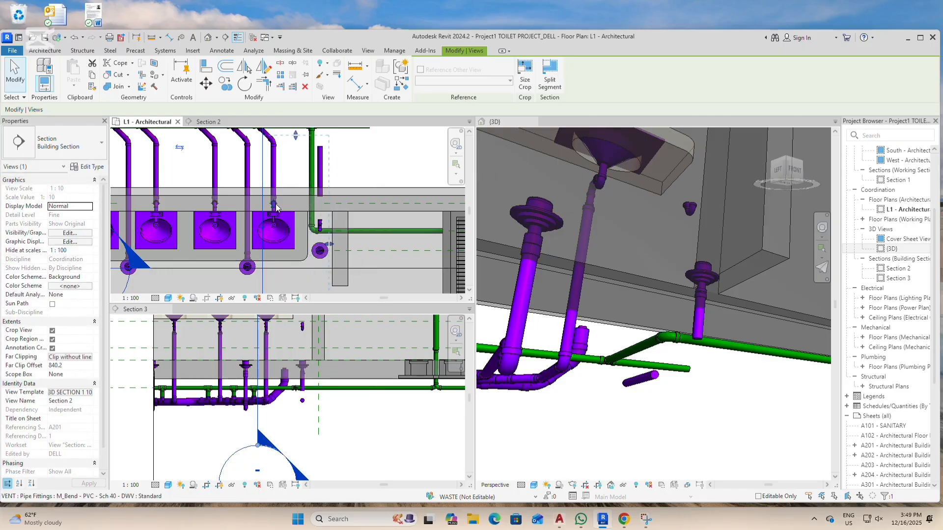
right_click(261, 171)
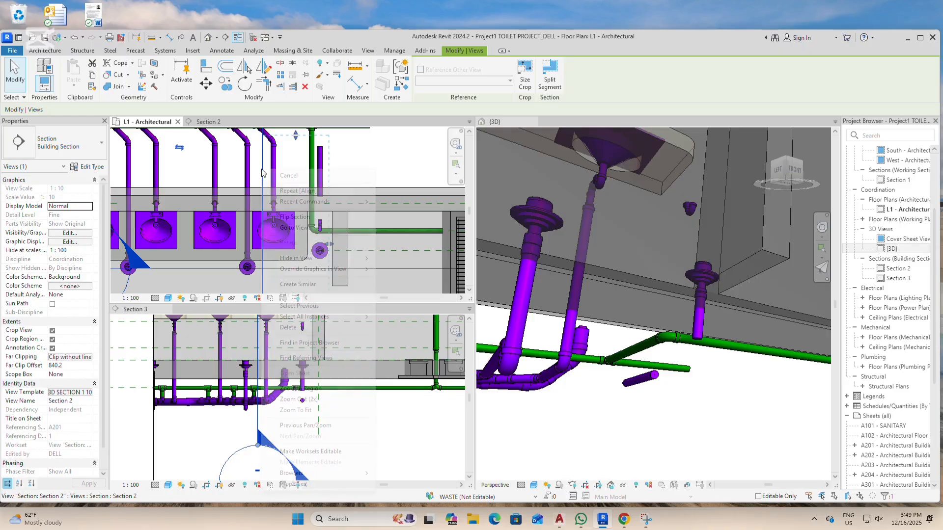
click(290, 229)
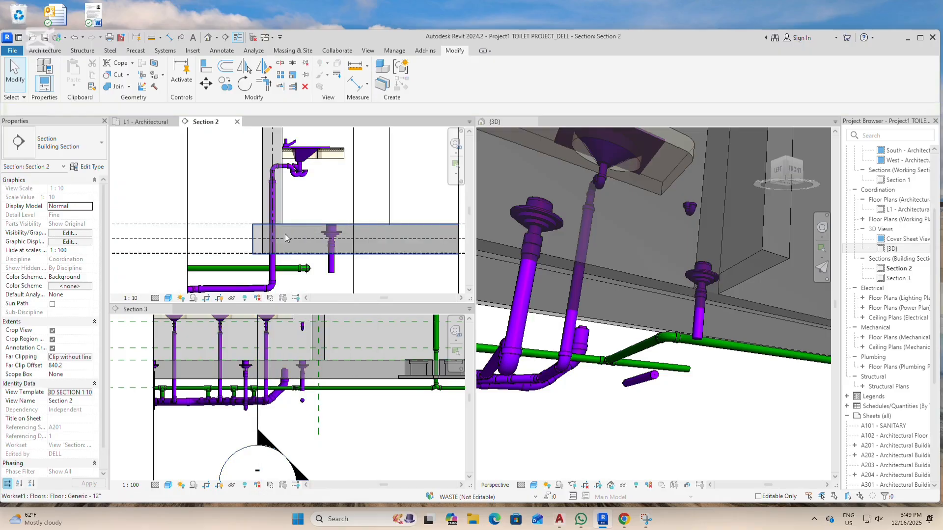
Lower the copied P-trap in Section 2 to a middle elevation of about -531.6 mm, below the slab beside the floor drain's pipe.
scroll(306, 181, up, 2)
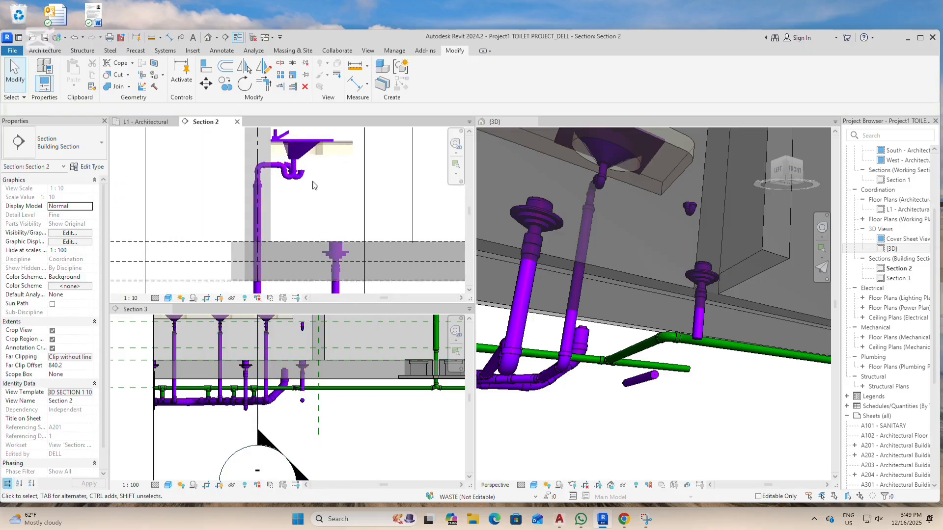
click(303, 181)
scroll(313, 176, down, 3)
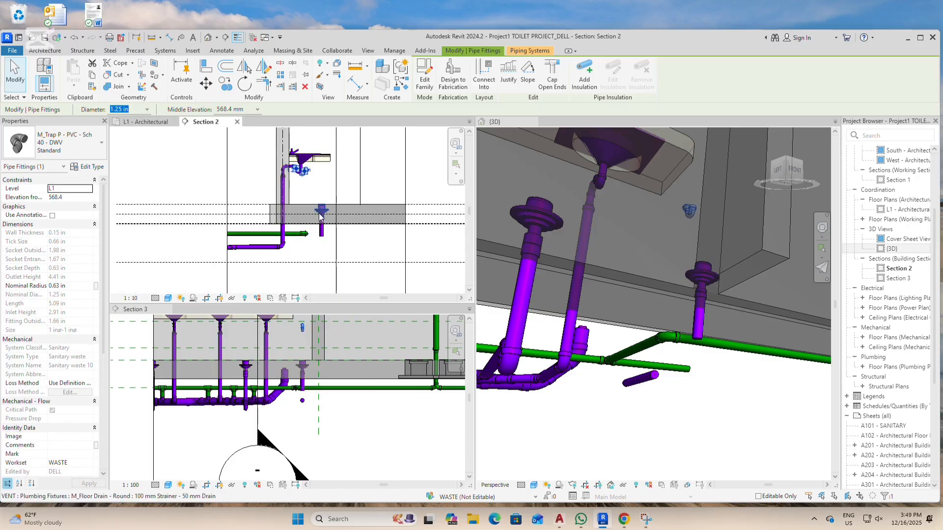
key(Down)
key(Down)
key(Down)
key(Down)
key(Down)
key(Down)
key(Down)
key(Down)
key(Down)
key(Down)
key(Down)
key(Down)
key(Down)
key(Down)
key(Down)
key(Down)
key(Down)
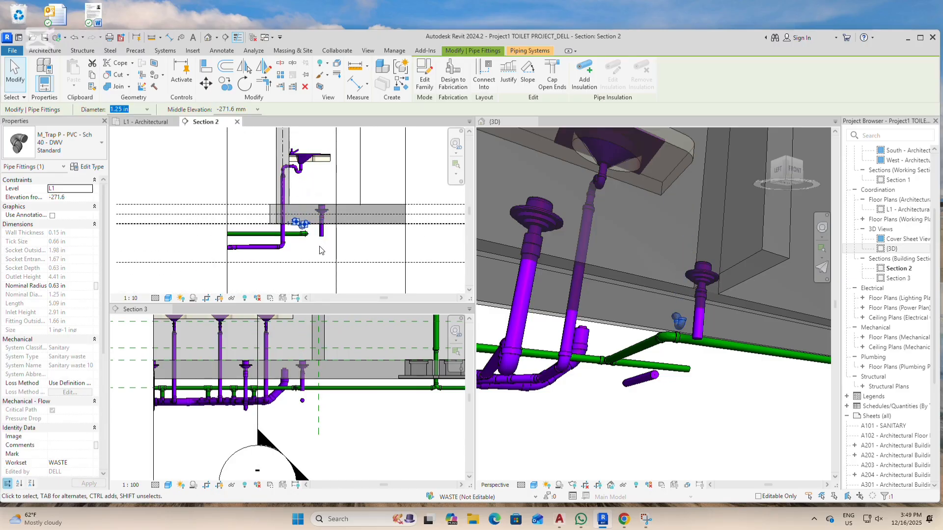
key(Down)
key(Down)
key(Down)
key(Down)
key(Down)
scroll(318, 250, up, 6)
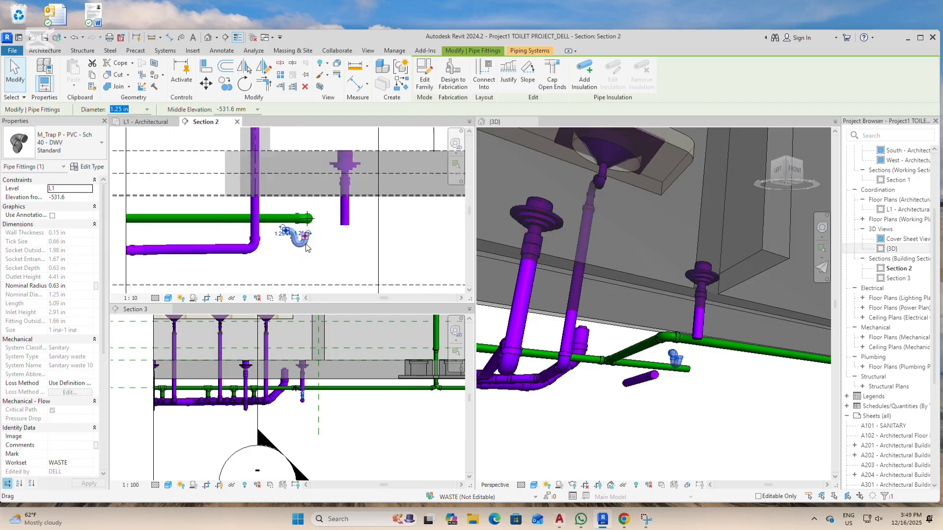
scroll(317, 273, down, 5)
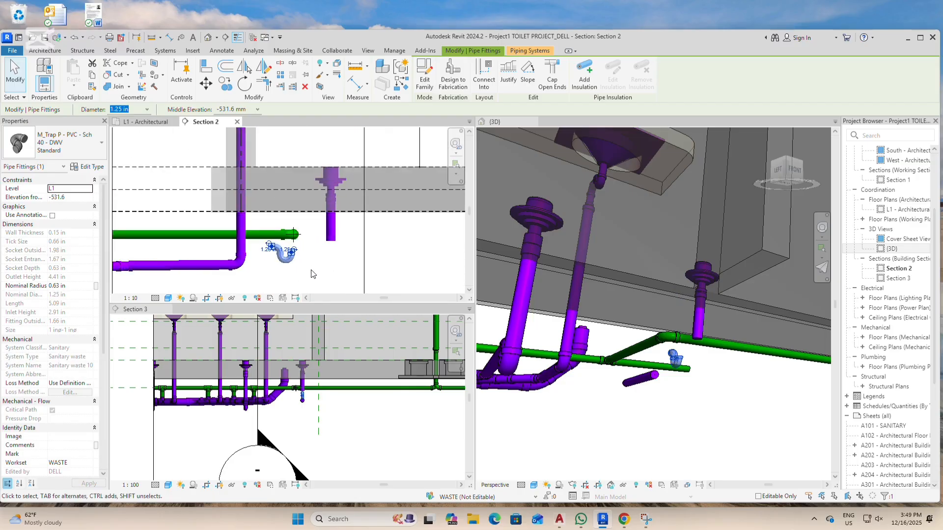
key(Escape)
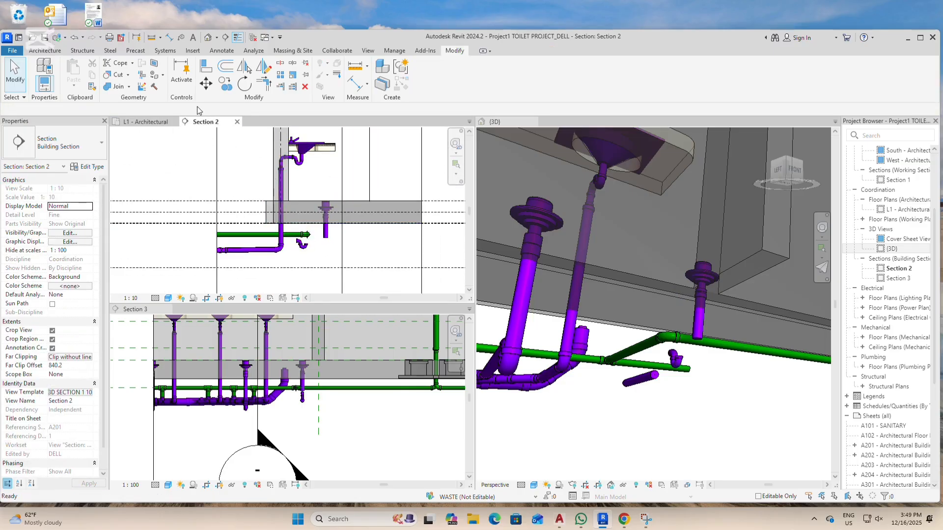
Shift the Section 2 cut line in the L1 plan slightly towards the new floor drain and open the section view.
click(156, 123)
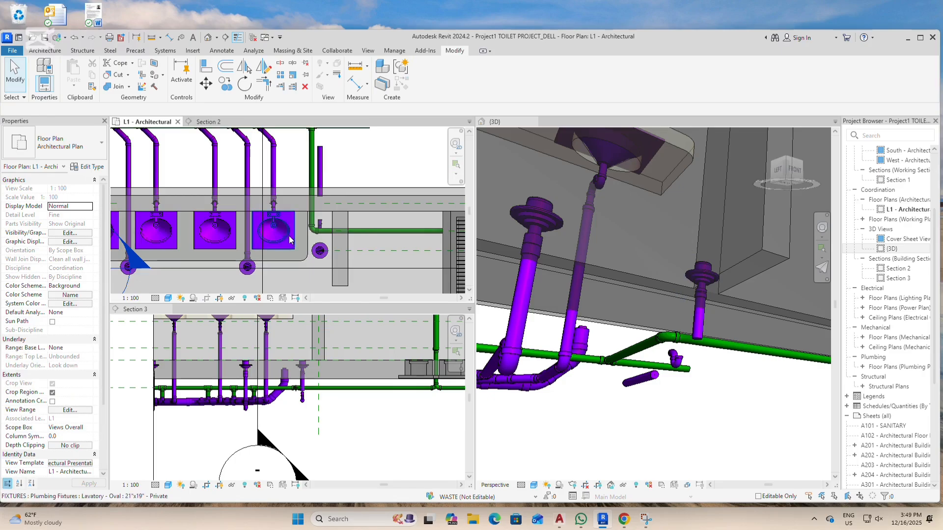
click(262, 281)
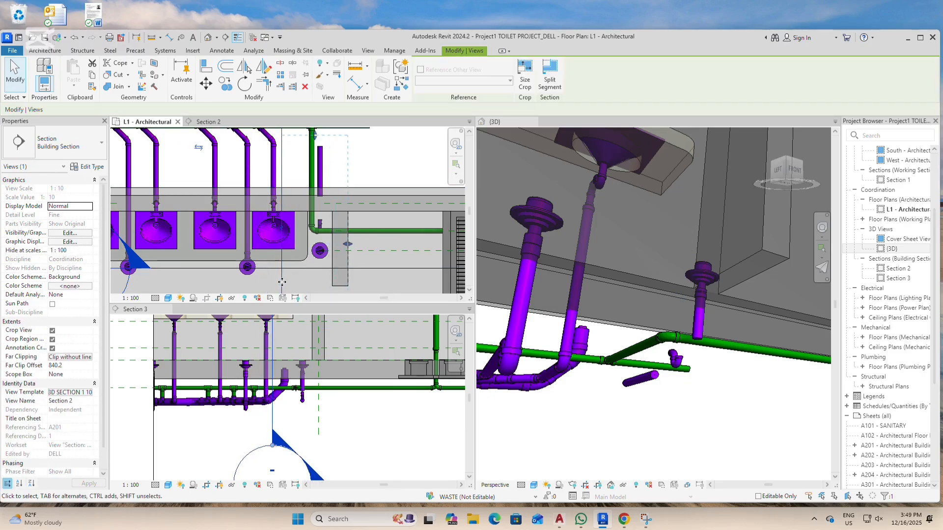
drag(282, 282, 286, 282)
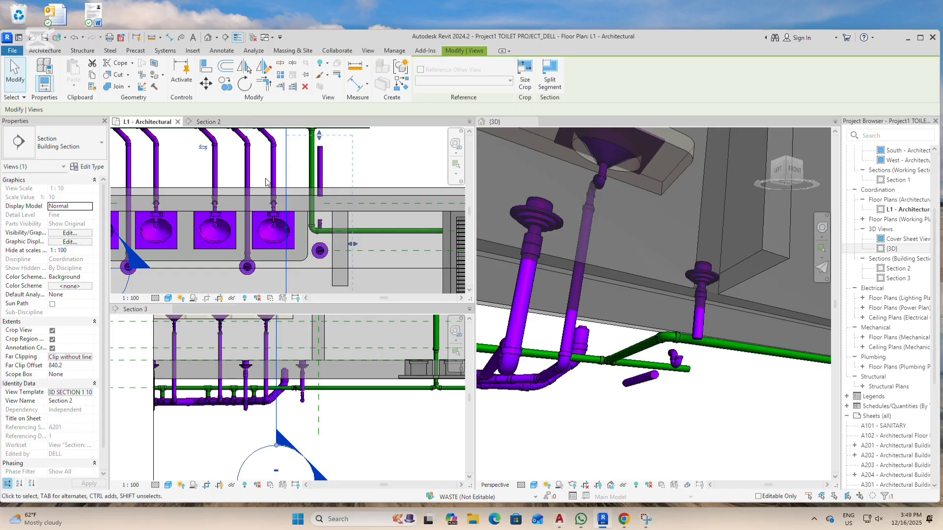
click(204, 122)
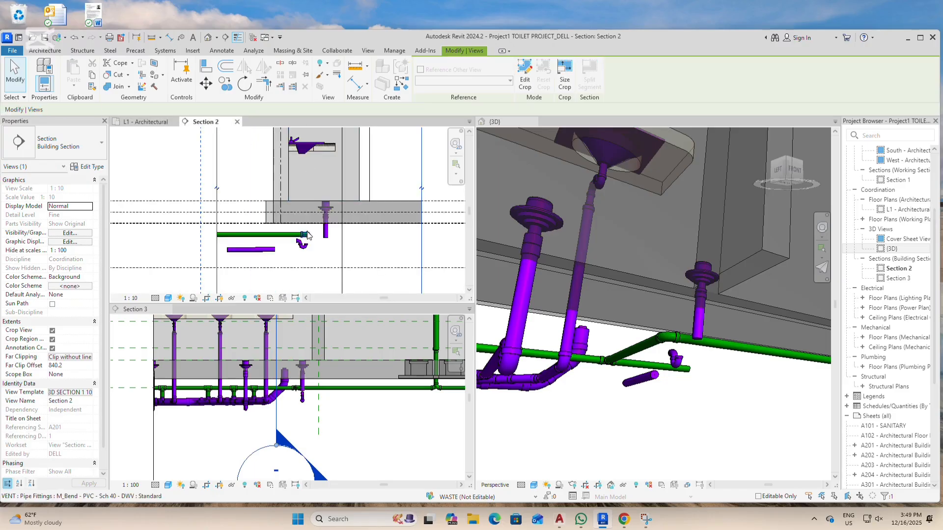
scroll(326, 248, up, 5)
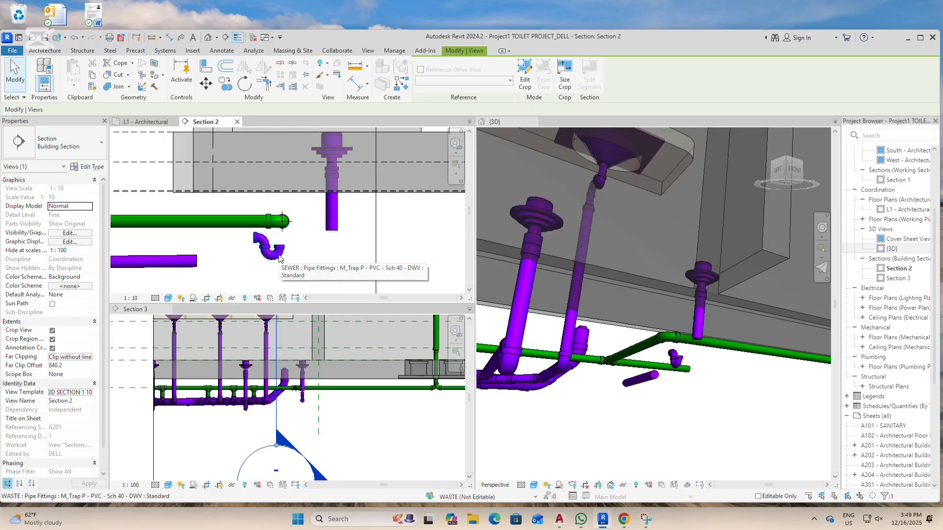
click(280, 259)
scroll(287, 254, up, 1)
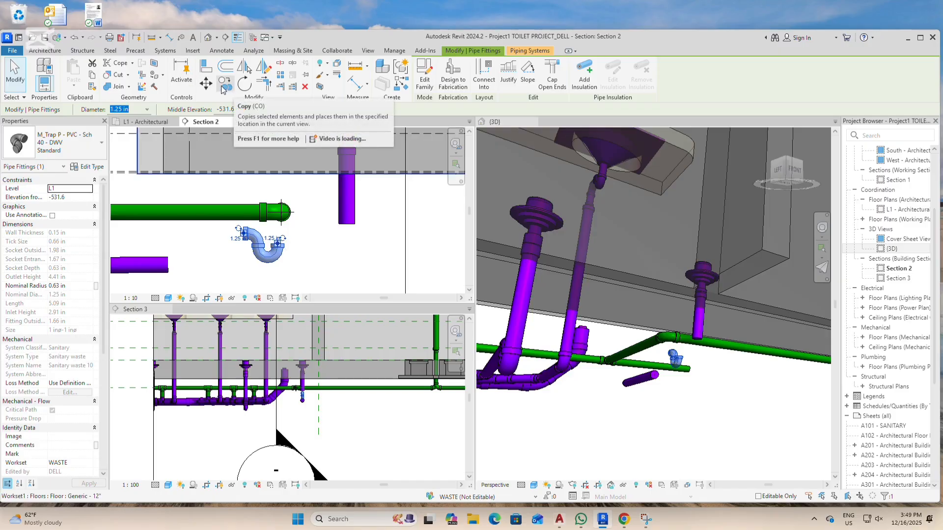
click(206, 83)
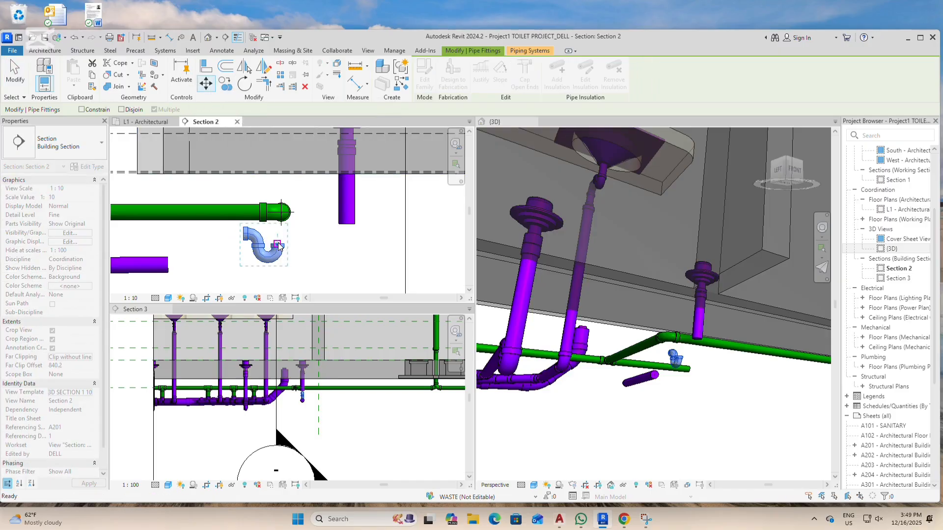
scroll(278, 245, up, 1)
key(Escape)
key(Escape)
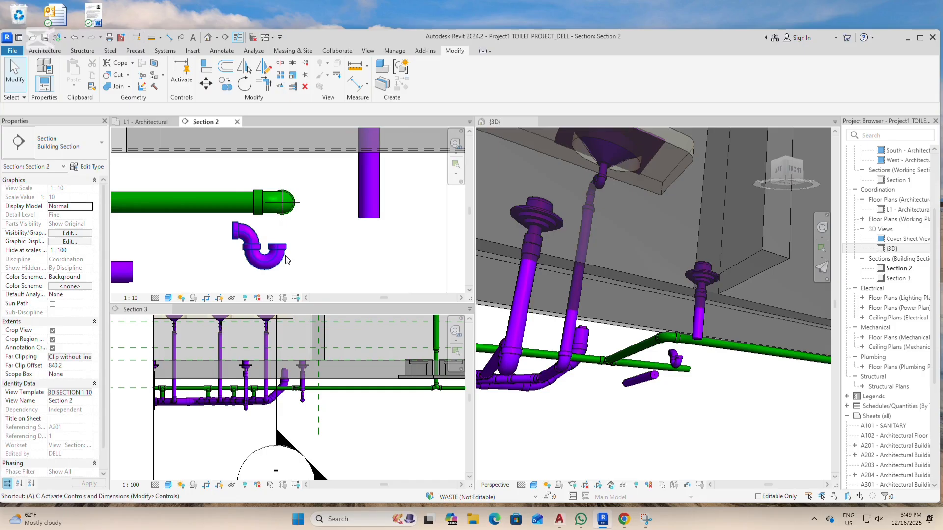
Align the copied P-trap's inlet with the centreline of the floor drain's vertical pipe in Section 2.
key(a)
key(l)
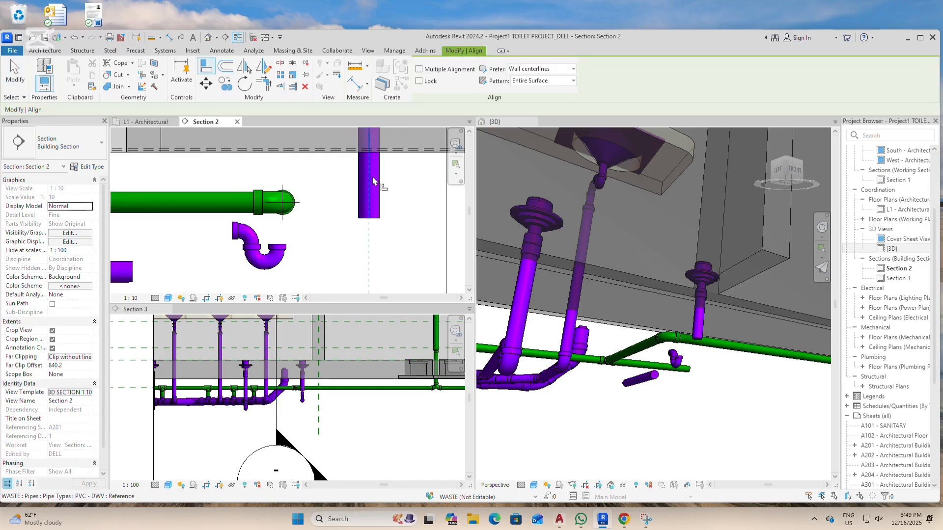
click(279, 247)
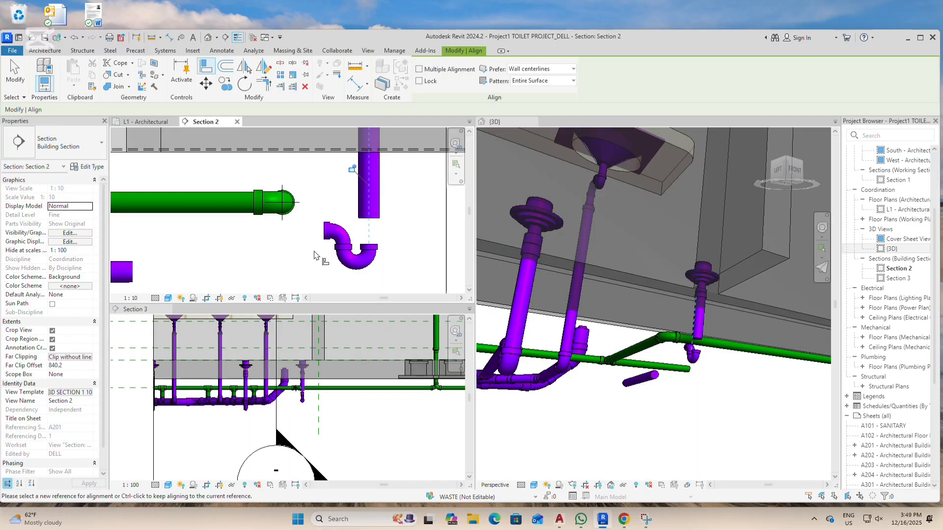
scroll(314, 255, down, 3)
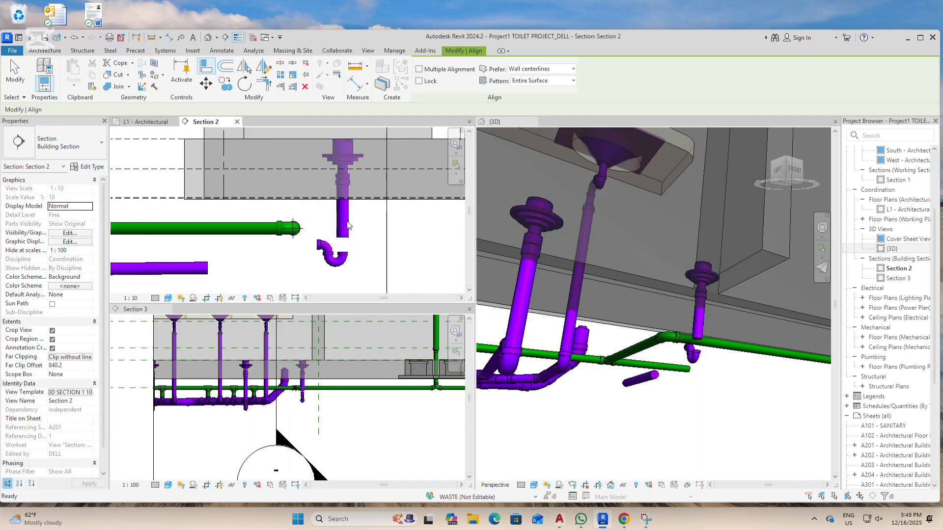
key(Escape)
Extend the floor drain's vertical pipe down to connect to the P-trap's inlet, and check the connected pipe network by selecting it.
click(344, 227)
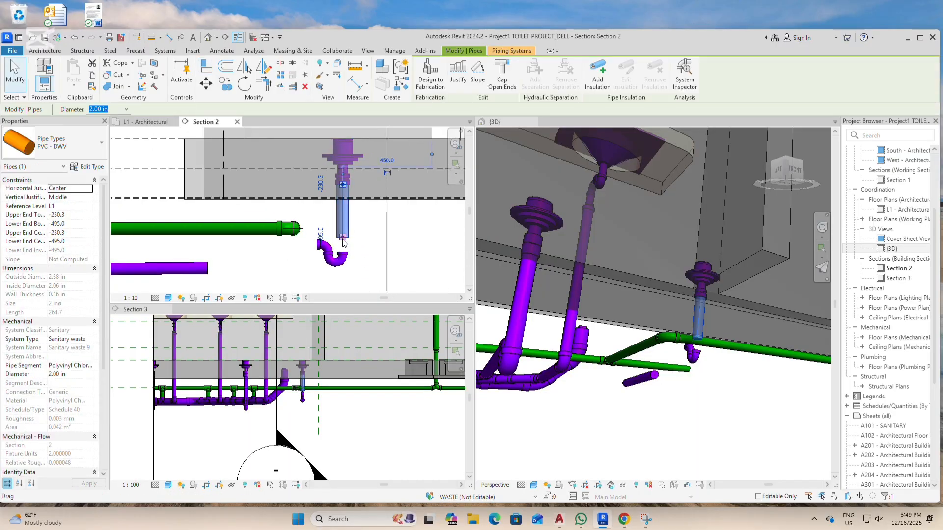
drag(344, 241, 343, 251)
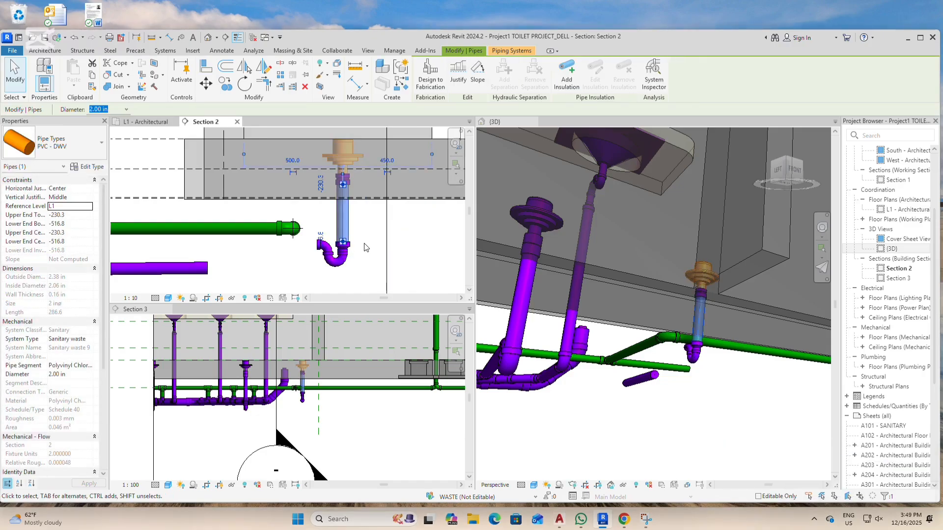
click(364, 247)
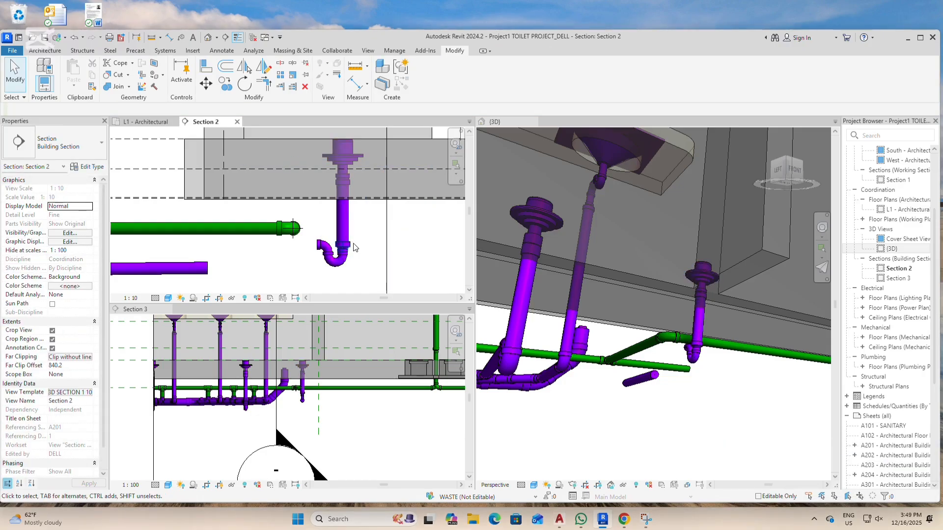
key(Tab)
click(330, 262)
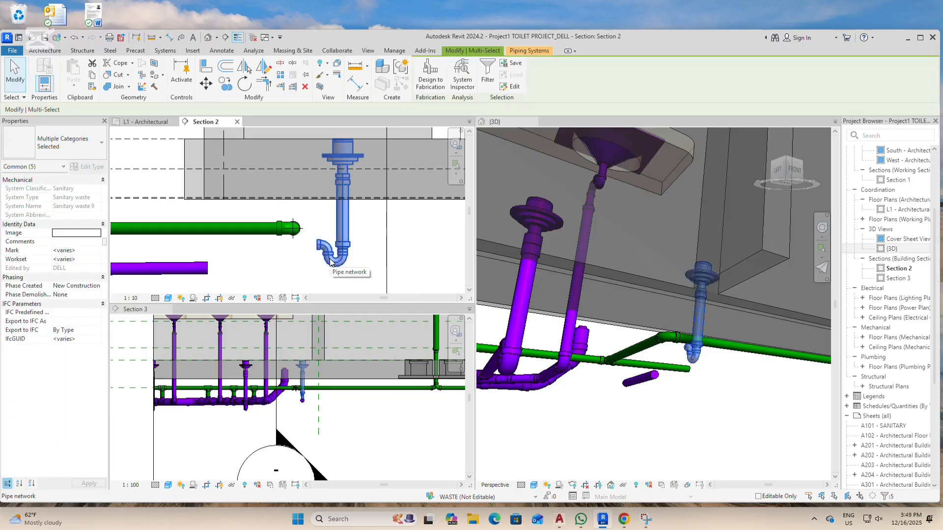
key(Escape)
Extend the unconnected 2.00 in waste pipe from its open end to just short of the P-trap, sloping up at 1.0000%.
scroll(257, 231, down, 2)
scroll(214, 265, up, 1)
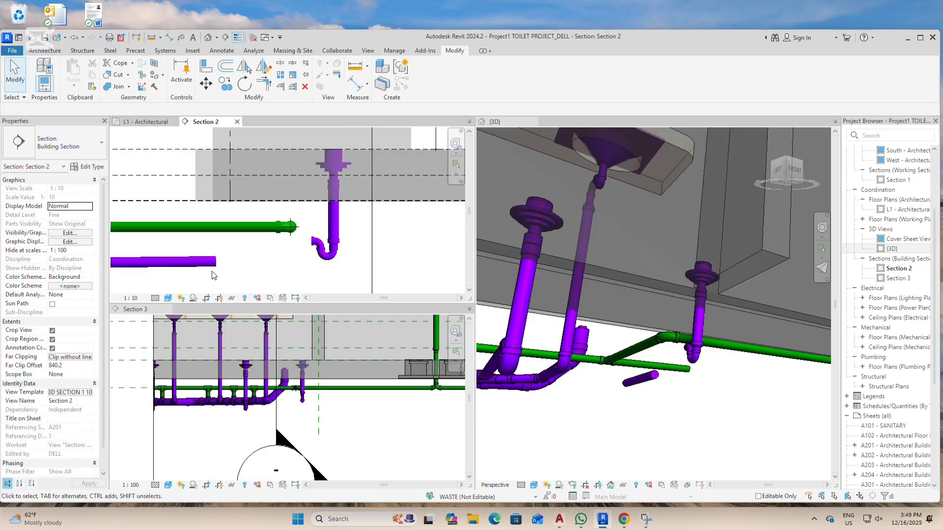
click(215, 266)
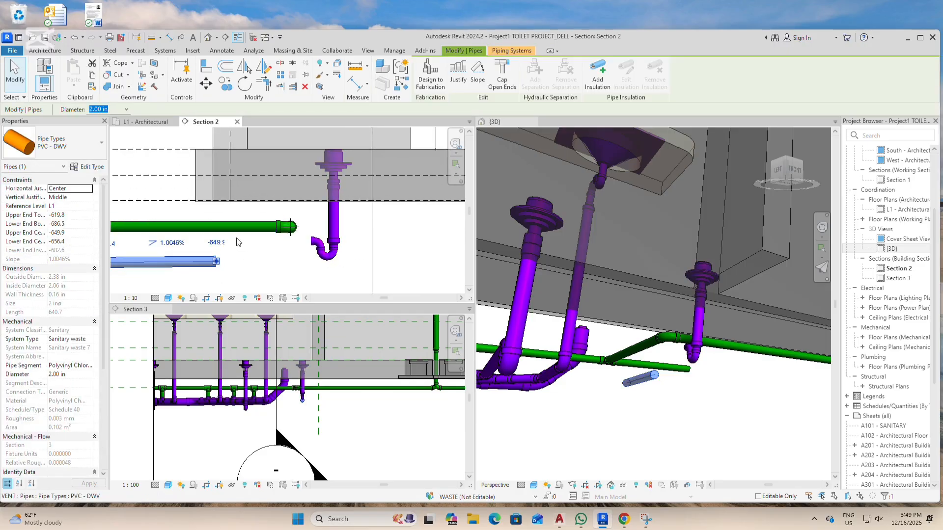
right_click(220, 266)
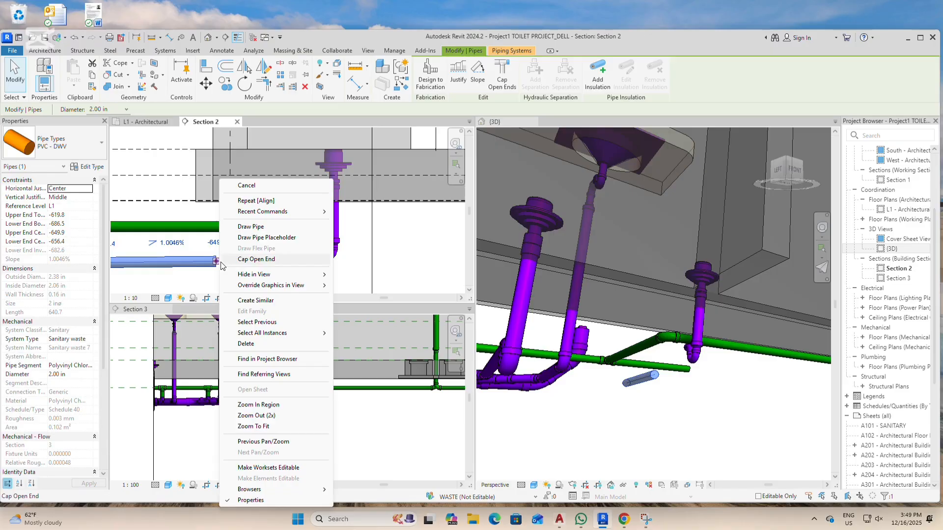
click(255, 227)
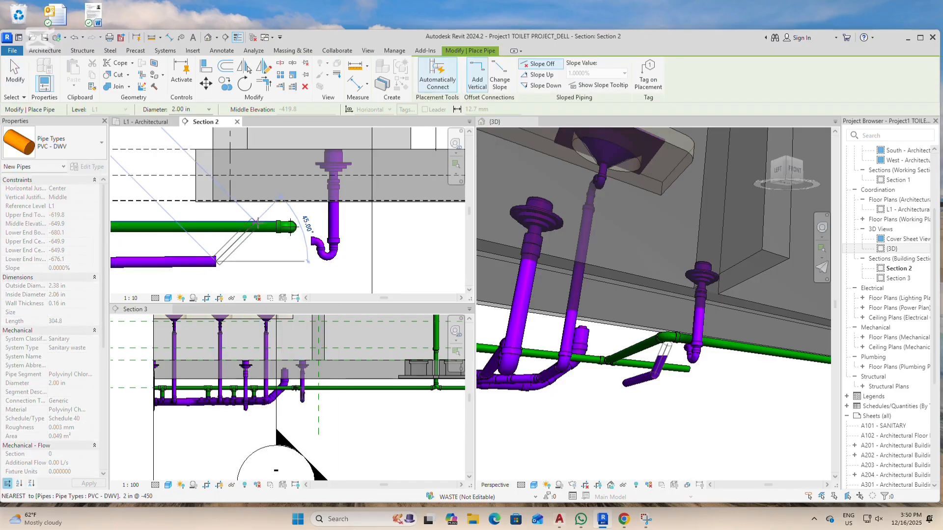
click(540, 74)
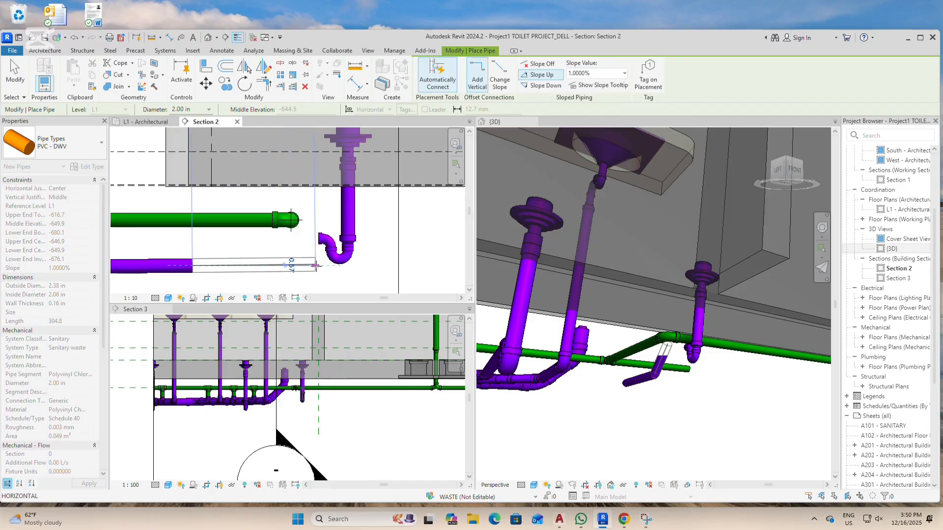
scroll(296, 253, up, 3)
click(316, 265)
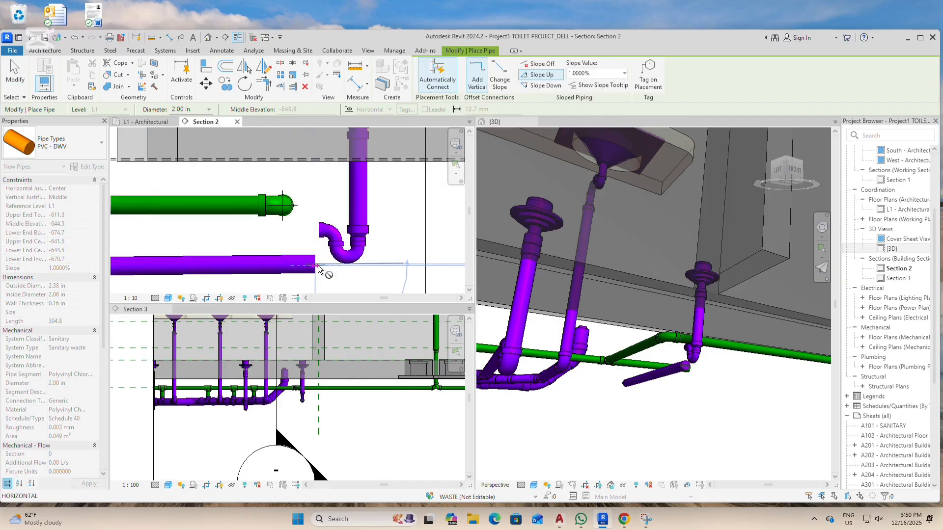
scroll(320, 269, up, 2)
key(Escape)
key(Escape)
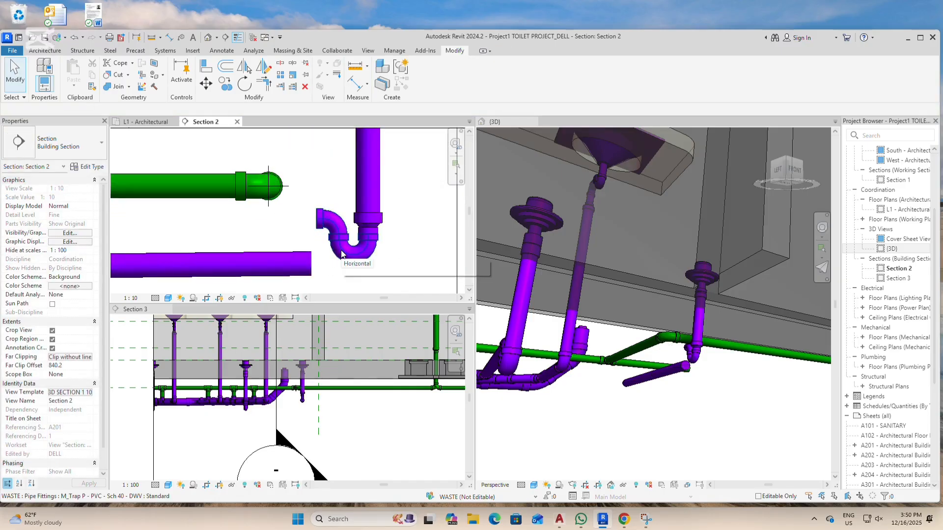
Align the P-trap's outlet with the centreline of the extended waste pipe in Section 2.
key(a)
key(l)
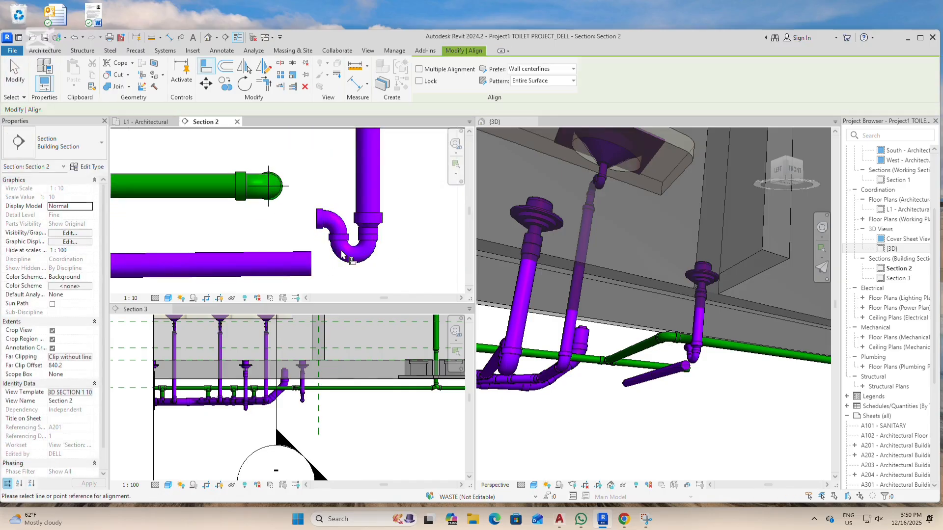
click(304, 267)
click(317, 221)
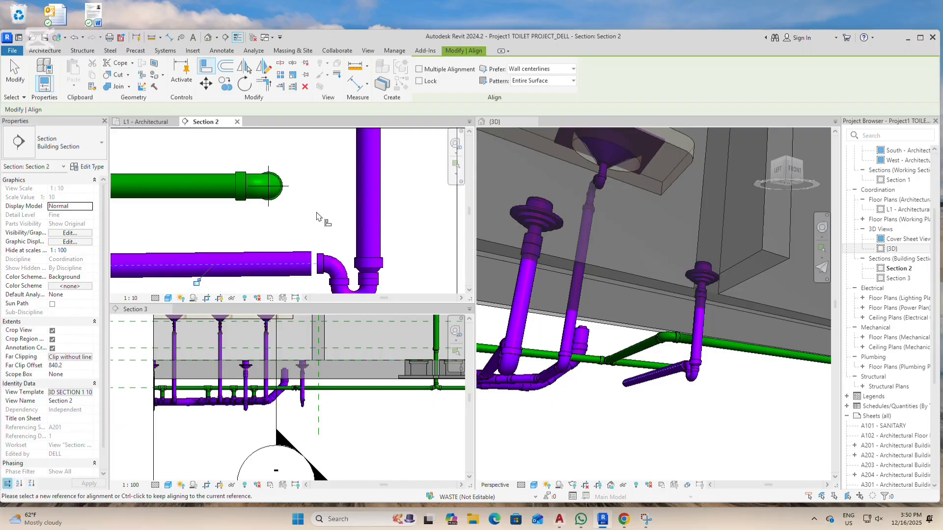
scroll(317, 214, down, 1)
scroll(310, 246, up, 3)
key(Escape)
scroll(318, 240, down, 2)
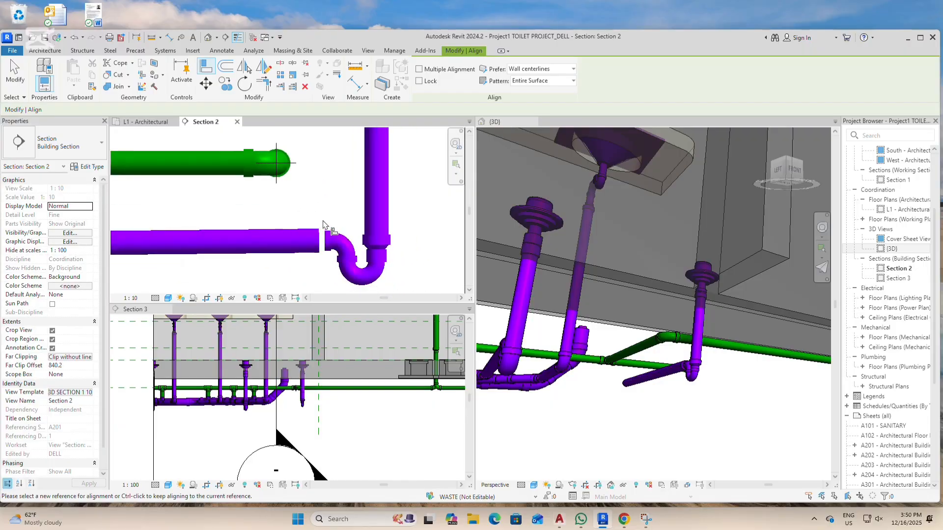
key(Escape)
Split the waste pipe about 200 mm from its end near the P-trap and select the short piece beside the trap.
scroll(321, 231, up, 2)
click(316, 244)
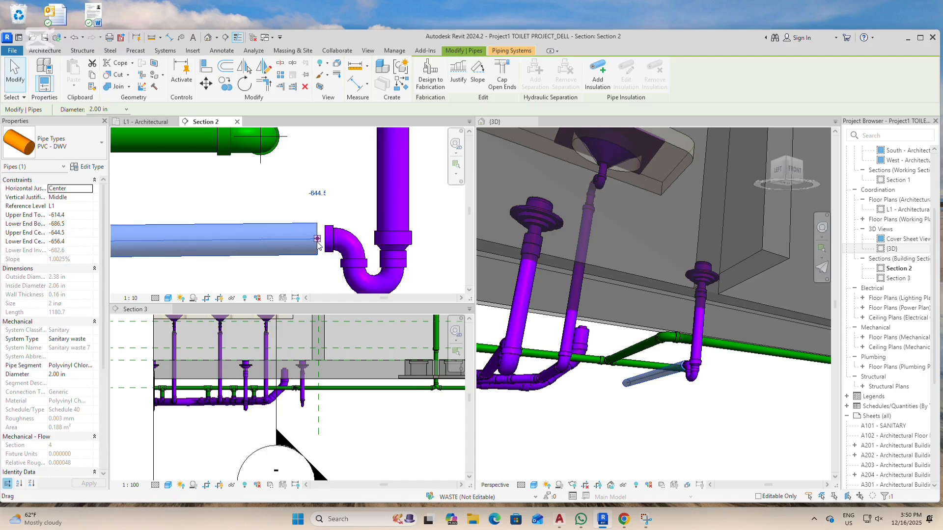
scroll(318, 242, down, 1)
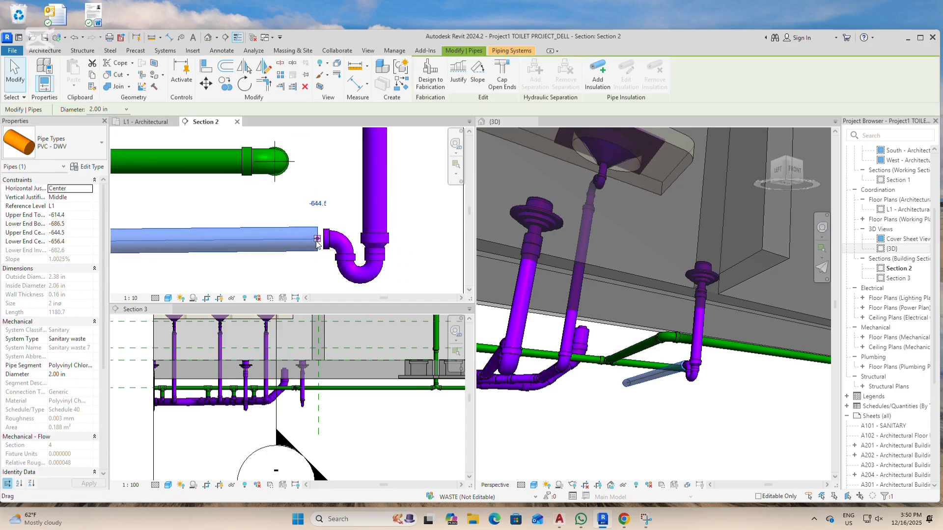
key(Escape)
key(l)
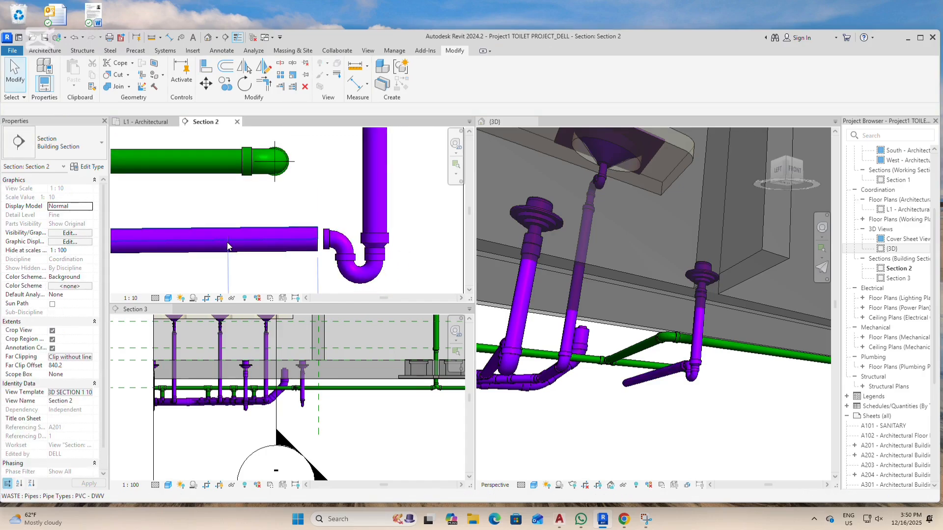
click(228, 243)
key(Escape)
click(261, 231)
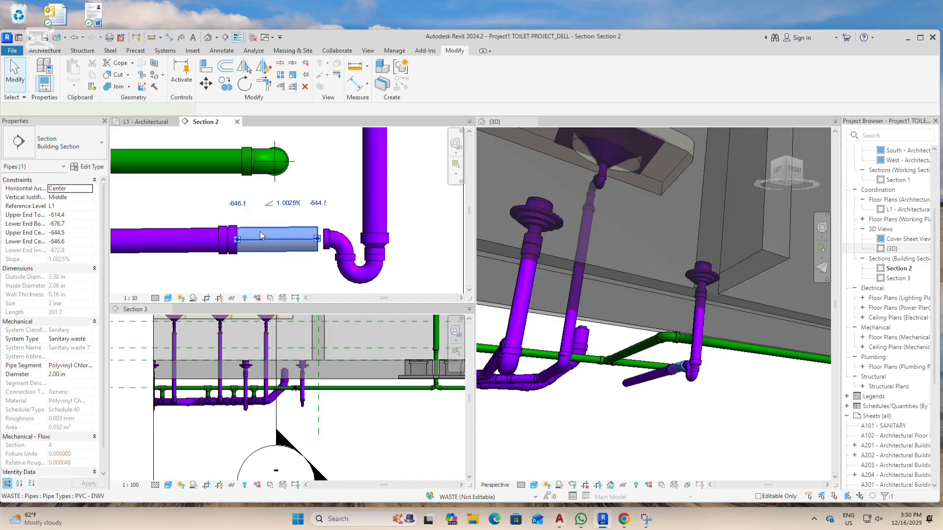
Delete the short pipe piece beside the P-trap and the coupling left at the split.
key(Delete)
click(229, 241)
key(Delete)
Draw a short 2.00 in pipe from the P-trap's outlet towards the waste pipe, sloping down at 1.0000%.
click(338, 244)
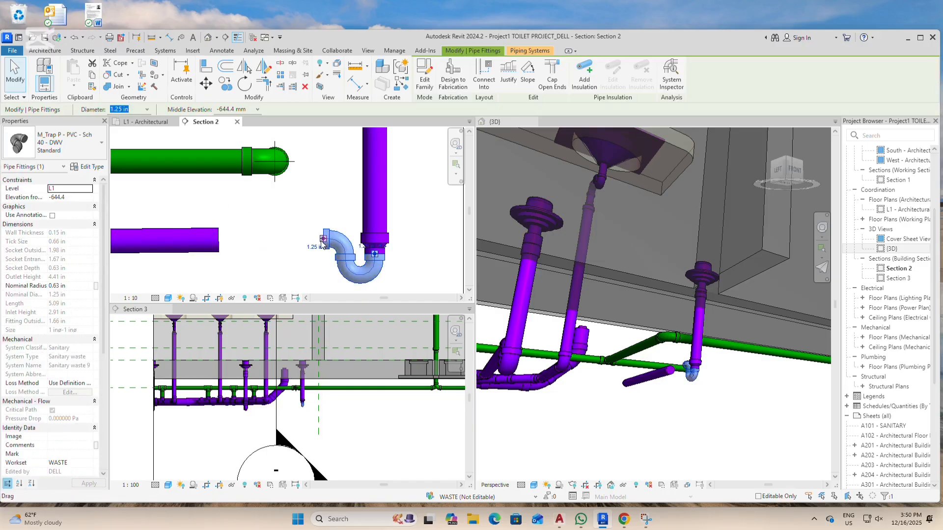
right_click(343, 243)
key(Escape)
click(323, 239)
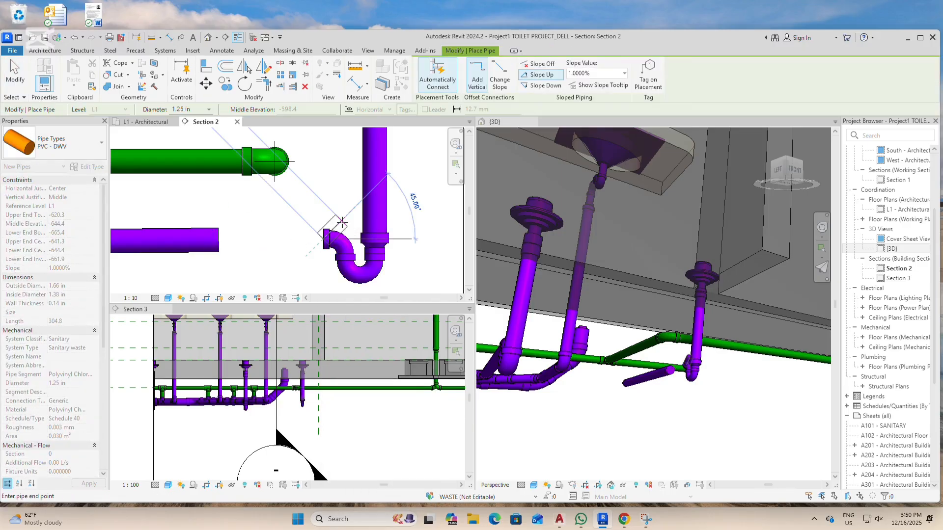
click(209, 110)
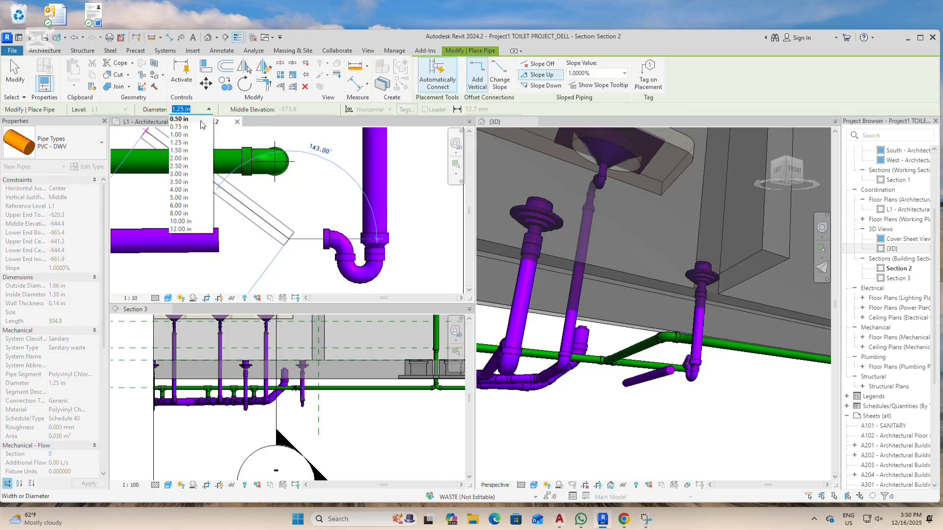
click(181, 159)
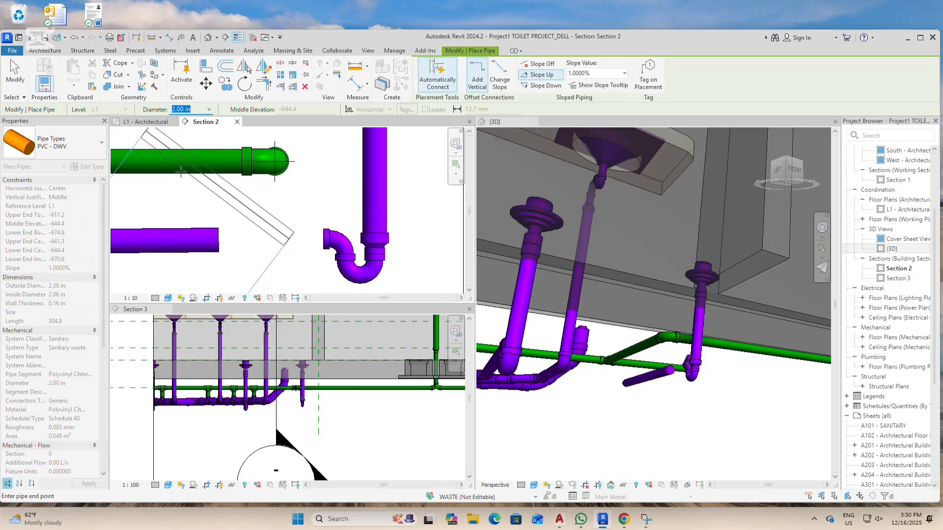
click(545, 90)
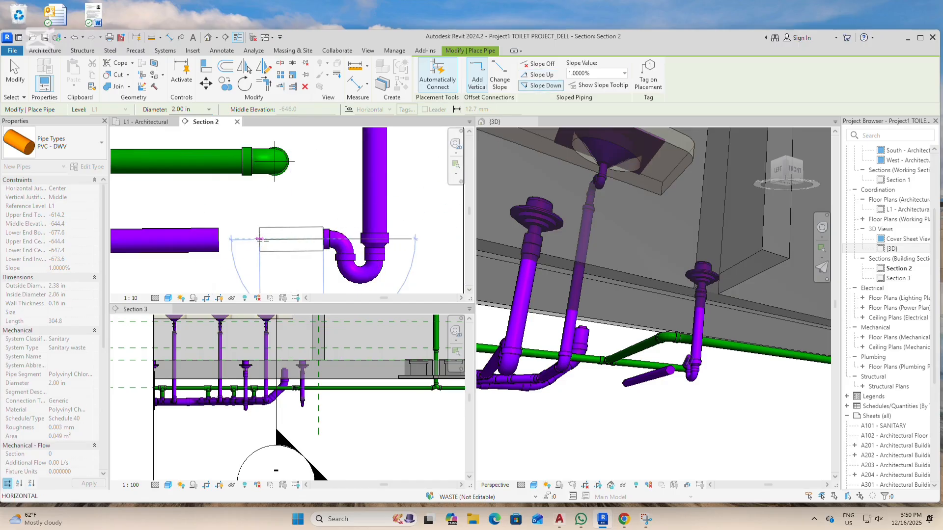
click(271, 240)
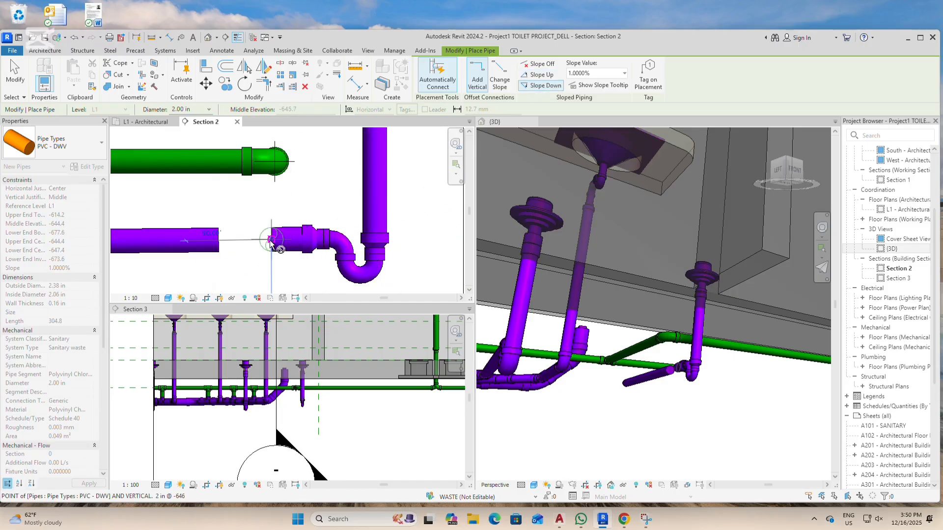
scroll(272, 241, up, 2)
key(Escape)
key(Escape)
scroll(285, 245, up, 3)
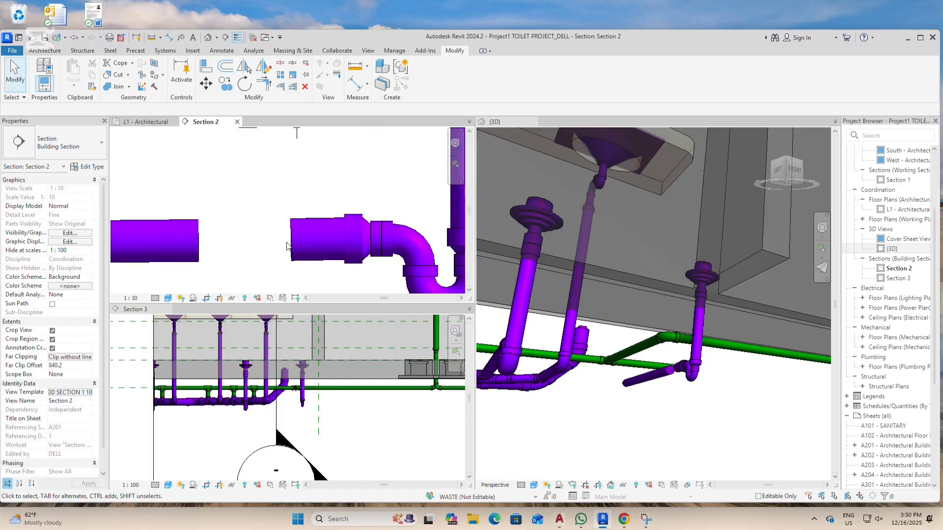
scroll(296, 238, down, 1)
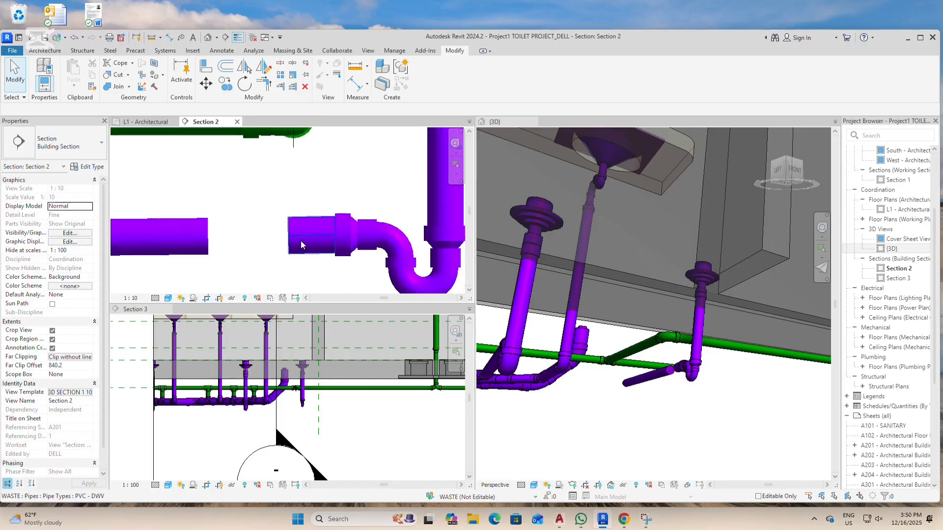
scroll(297, 240, up, 1)
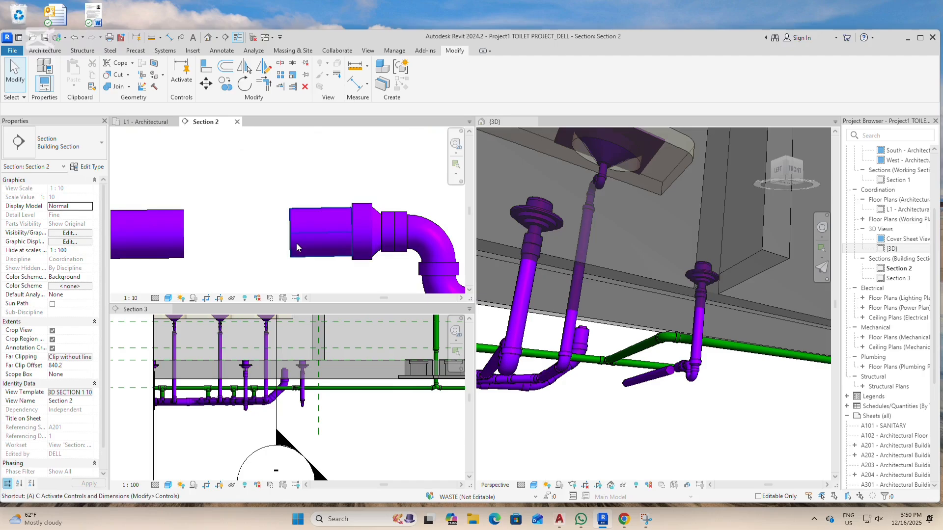
Extend the 2.00 in waste pipe from its open end to just short of the trap's stub pipe, sloping up at 1.0000%.
click(181, 230)
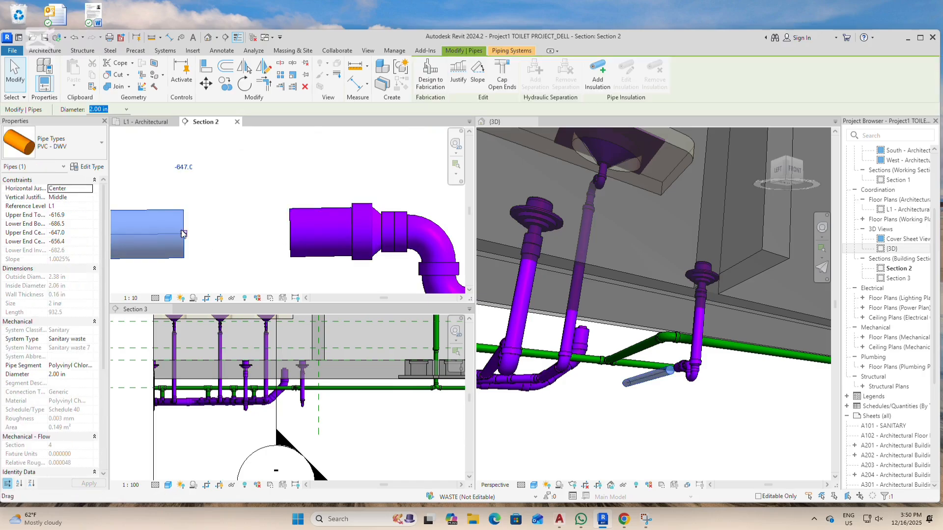
right_click(183, 233)
click(214, 226)
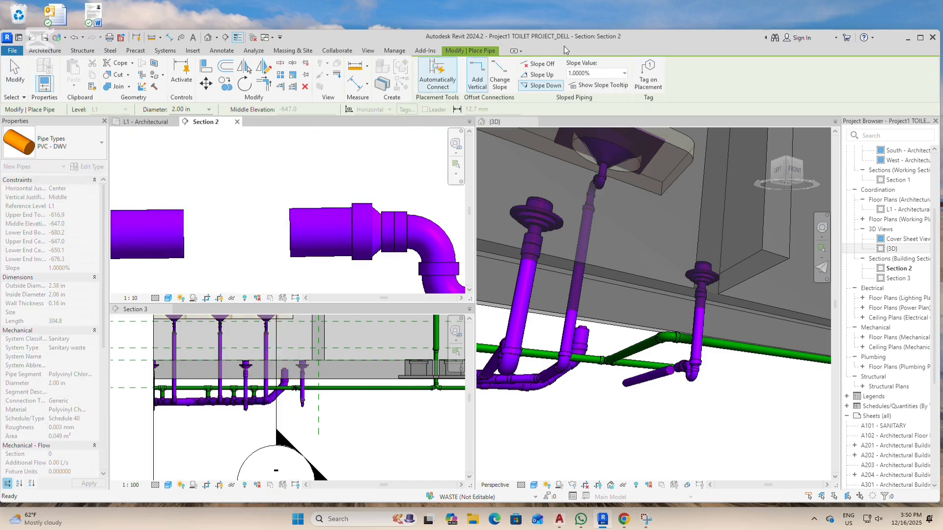
click(539, 75)
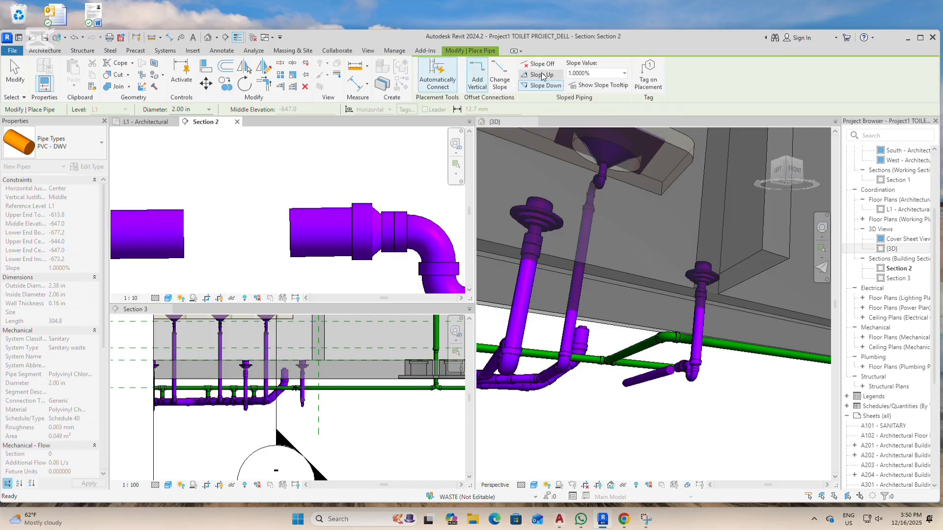
click(283, 232)
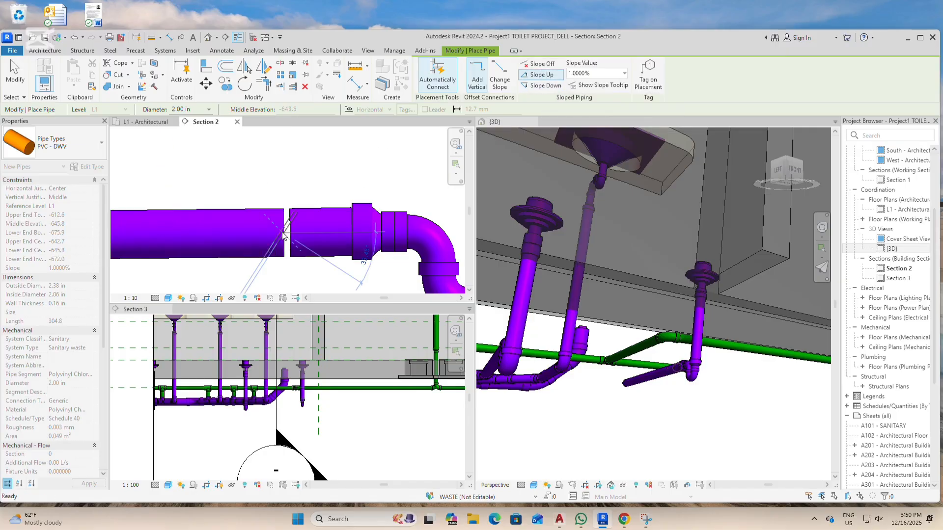
scroll(290, 231, up, 2)
key(Escape)
key(Escape)
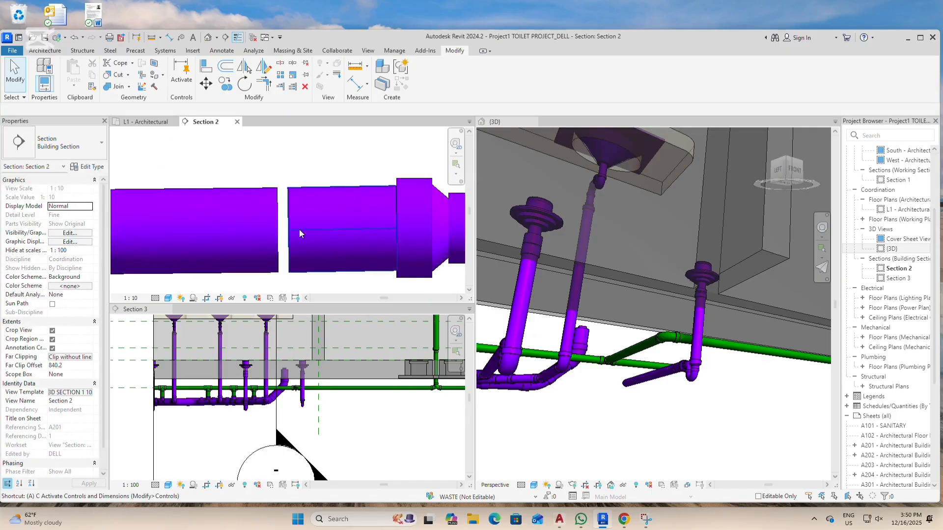
Align the centreline of the trap's stub pipe with the centreline of the waste pipe in Section 2.
key(a)
key(l)
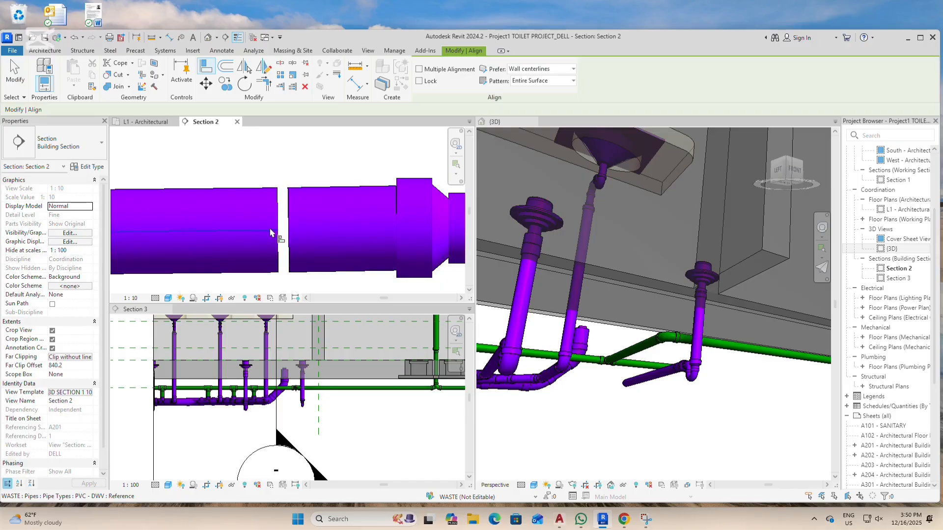
click(270, 234)
click(297, 236)
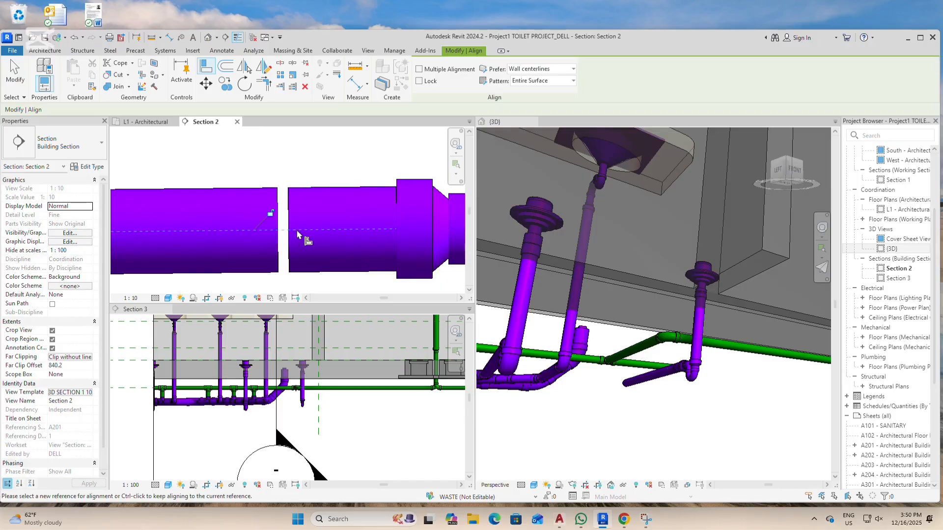
key(Escape)
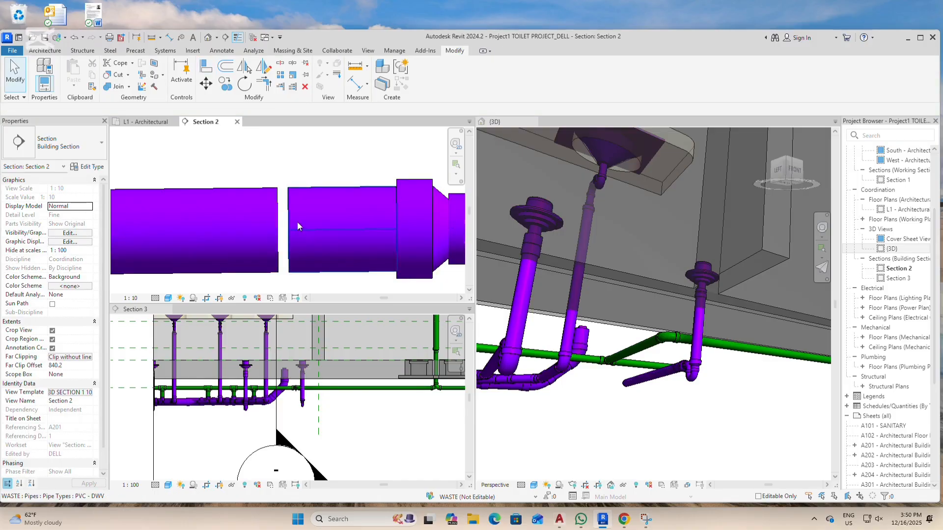
Delete the trap's stub pipe and extend the waste pipe to the reducer in its place, sloping up at 1.0000%.
click(296, 219)
key(Delete)
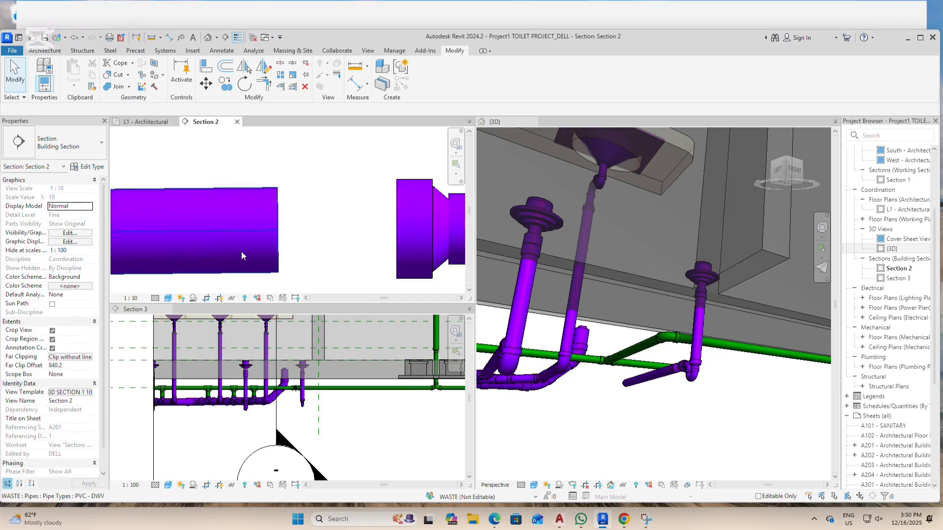
click(241, 251)
right_click(278, 233)
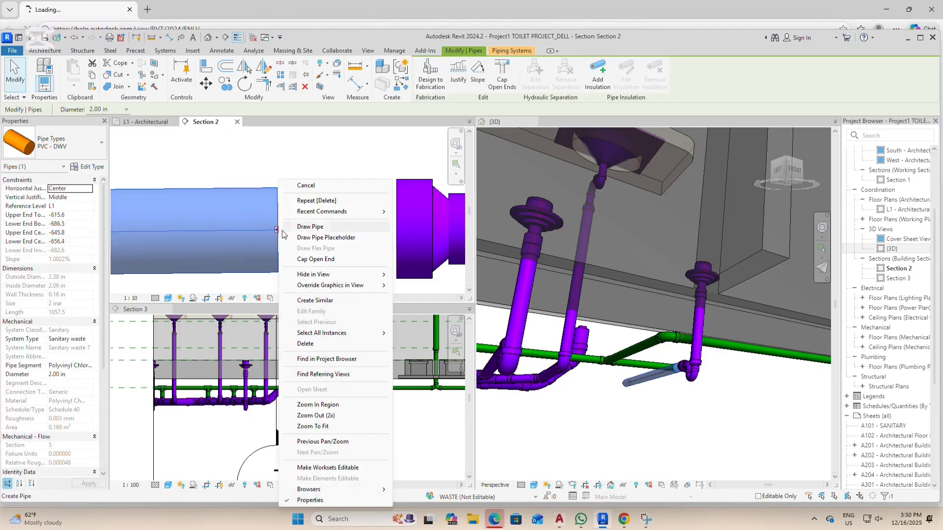
click(308, 228)
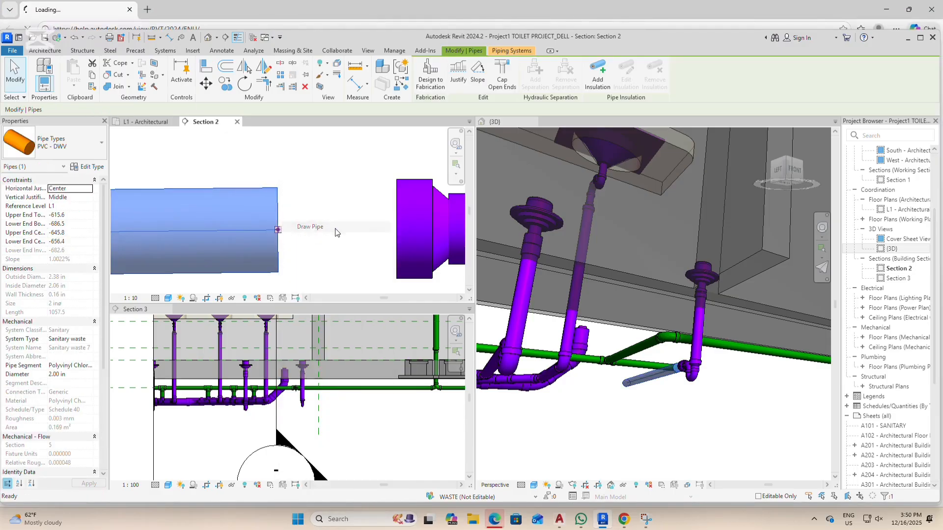
click(396, 229)
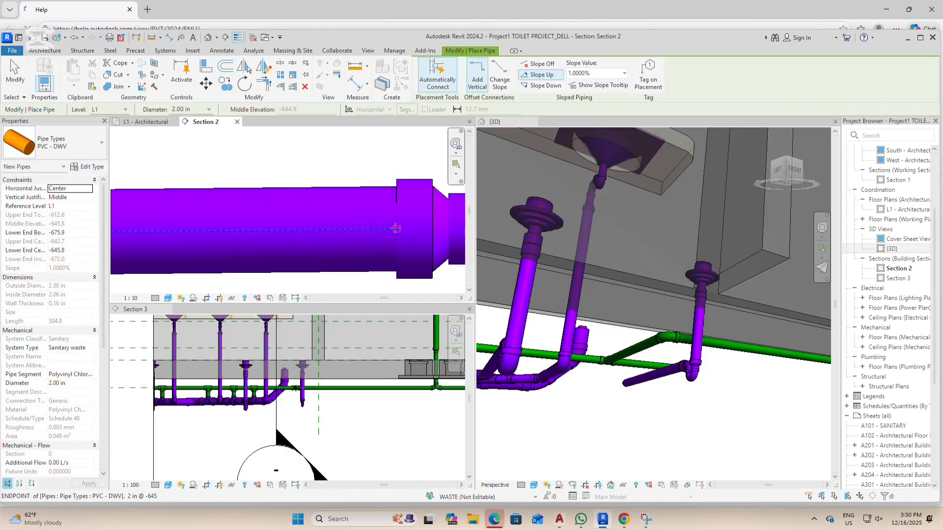
scroll(396, 229, down, 1)
scroll(308, 213, down, 1)
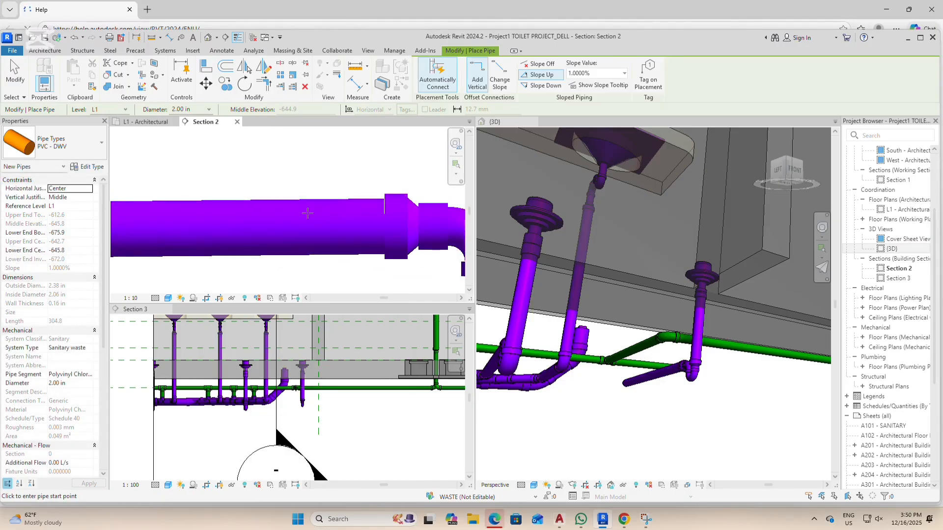
click(710, 407)
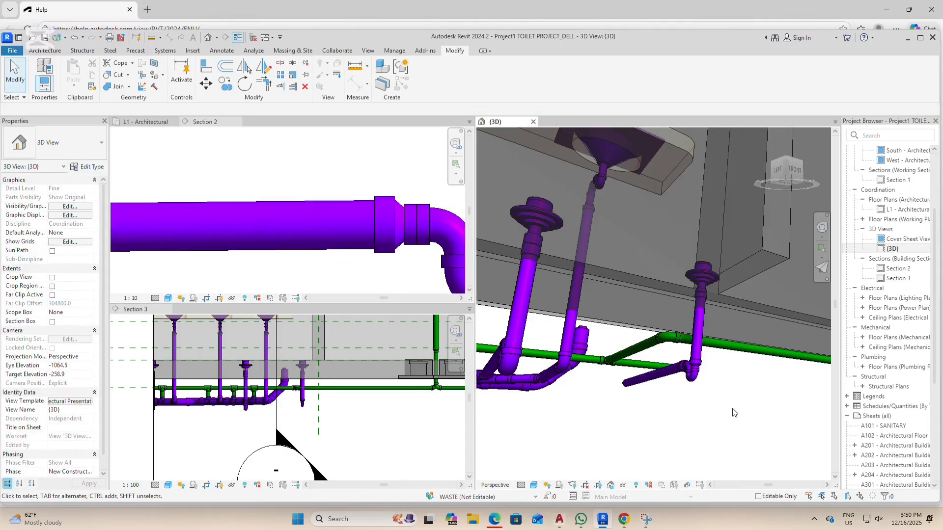